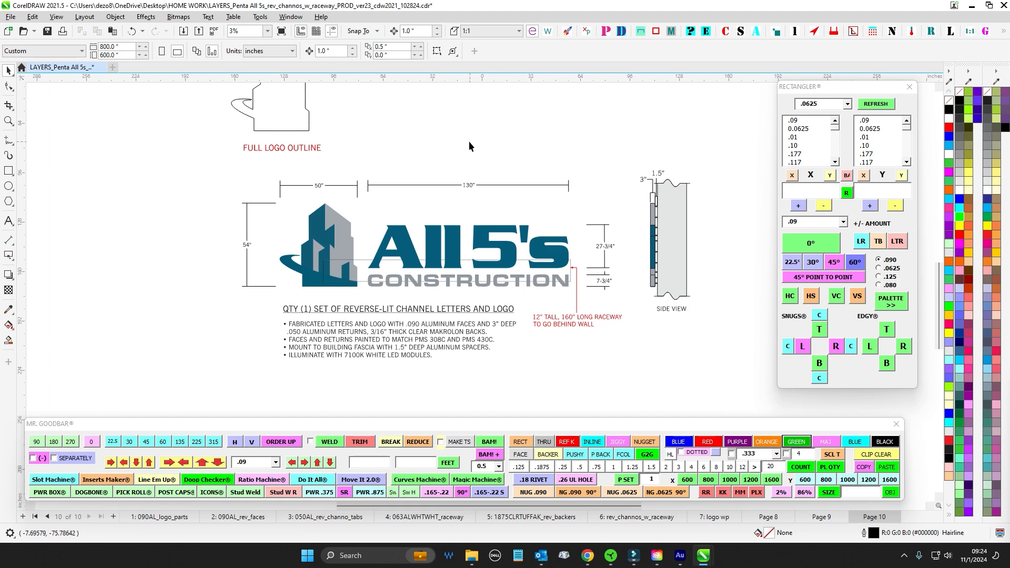
- Examine the Page 10 sign drawing: the building logo, the side view and the raceway outline behind the letters
scroll(360, 261, up, 1)
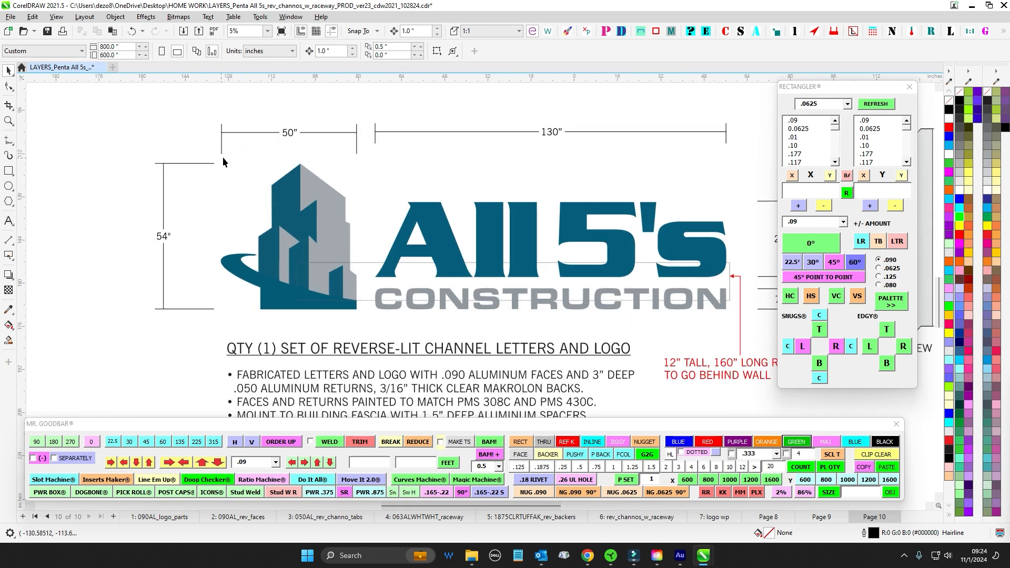
drag(223, 158, 385, 337)
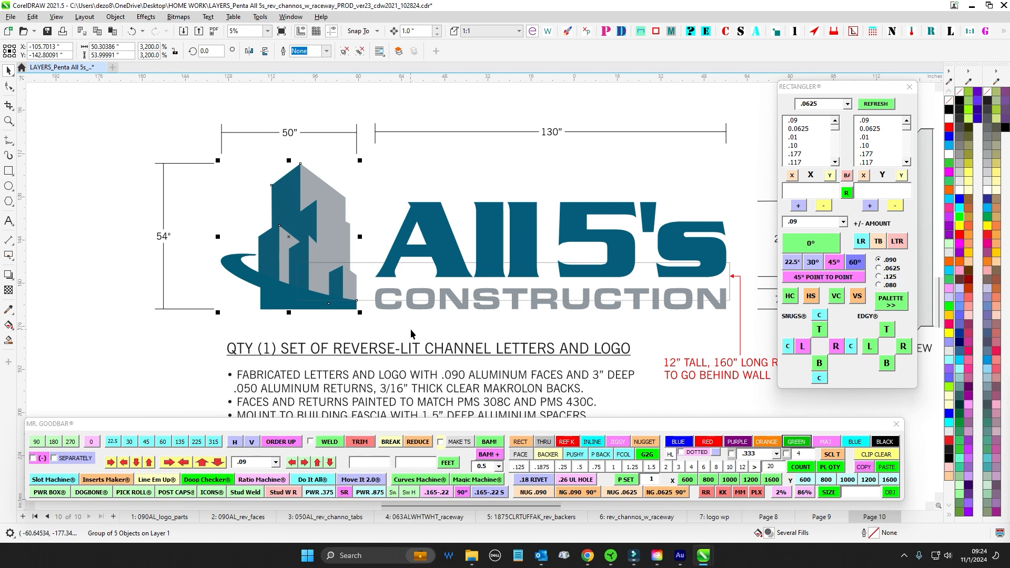
click(422, 146)
scroll(311, 194, down, 1)
scroll(591, 244, up, 2)
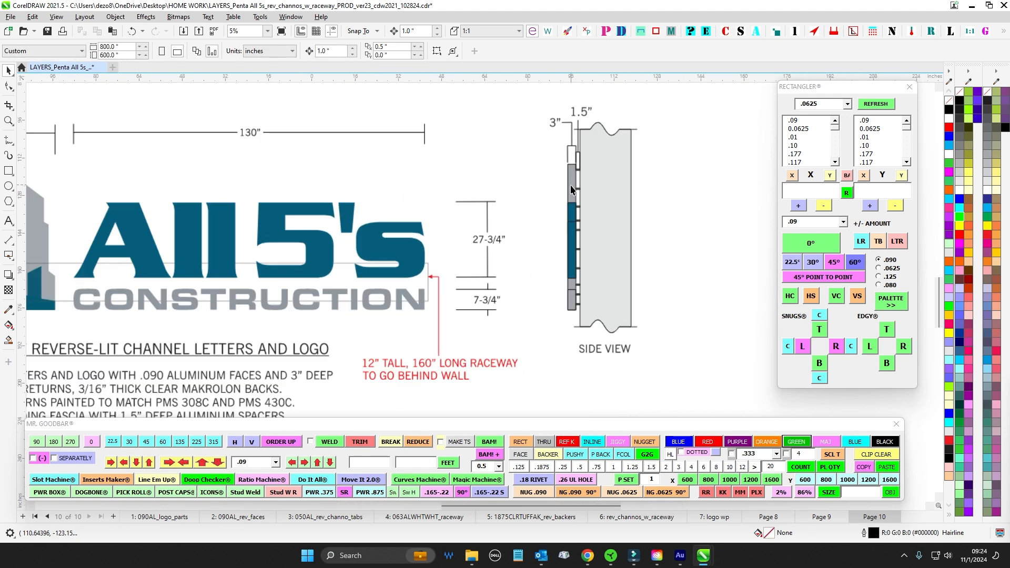
scroll(561, 184, down, 1)
drag(355, 191, 440, 167)
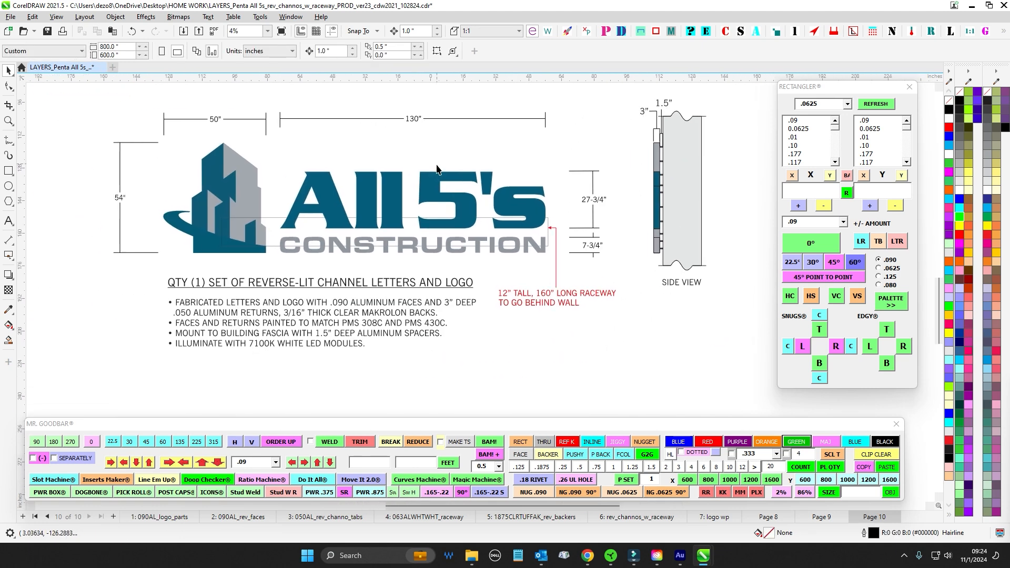
click(280, 223)
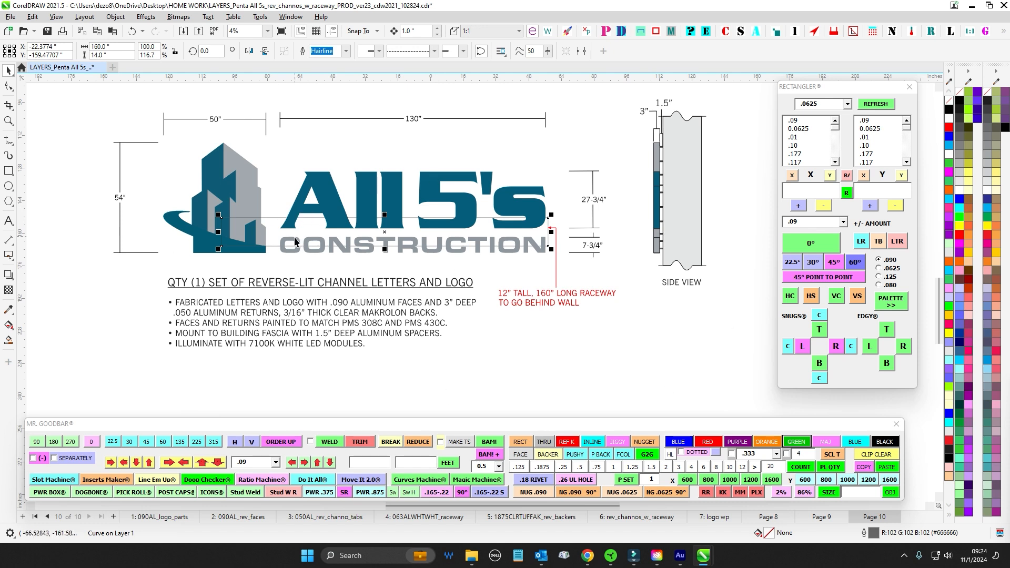
click(480, 383)
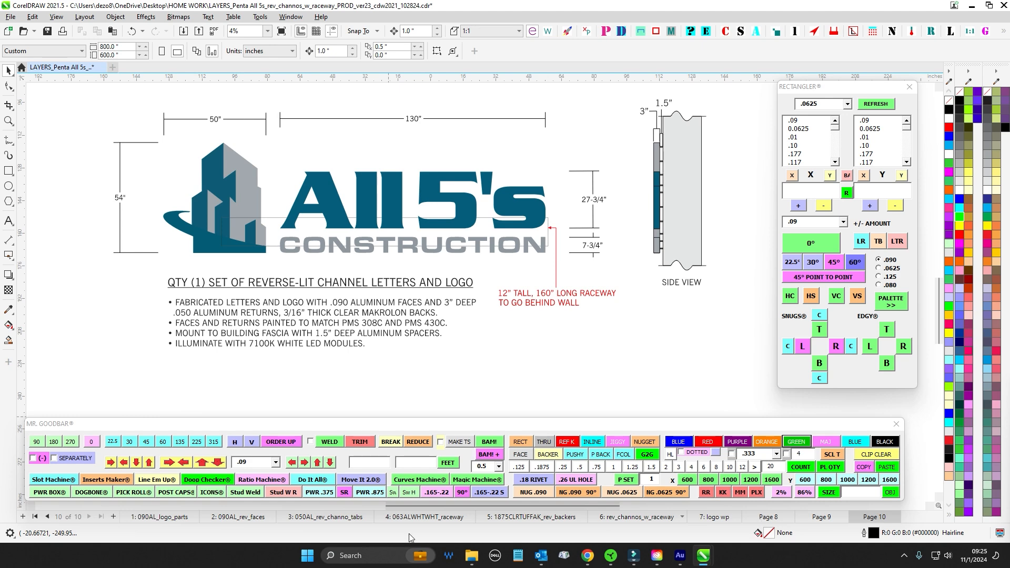
- Review the .090" aluminum parts on the 090AL_logo_parts page, from the logo face to the flange strips and backer
click(181, 515)
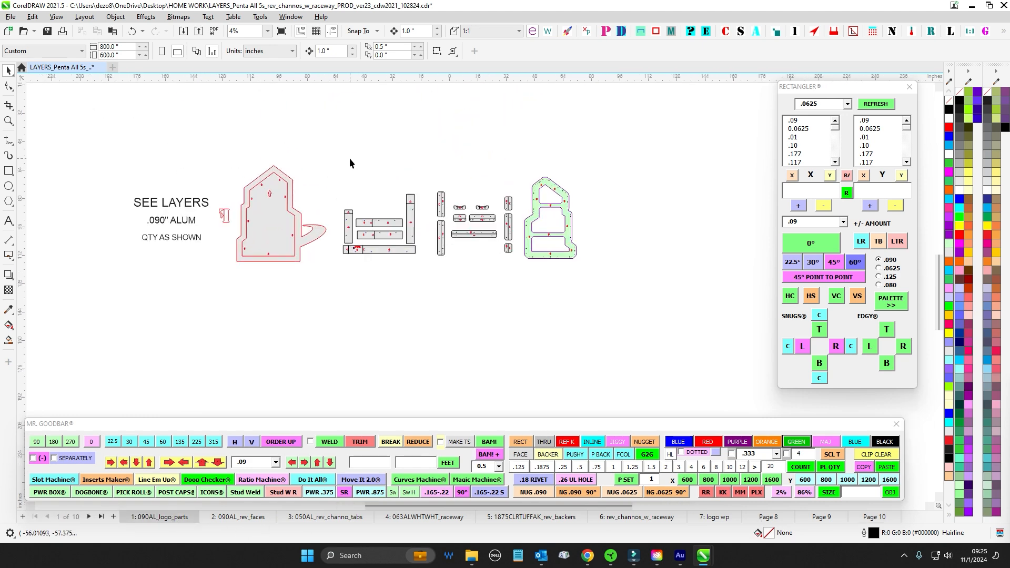
scroll(667, 297, up, 3)
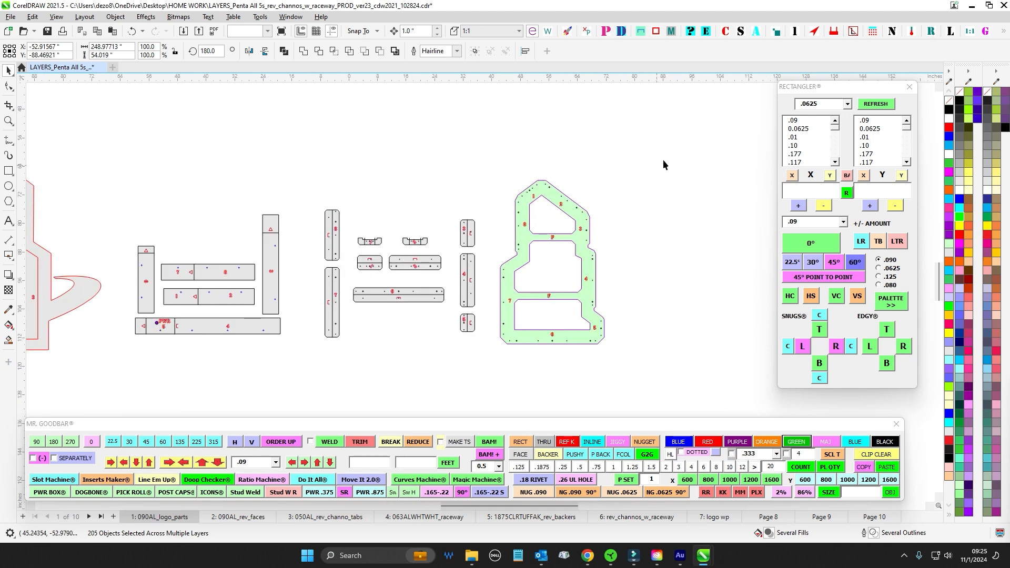
drag(344, 384, 314, 388)
drag(334, 135, 526, 123)
drag(283, 140, 430, 119)
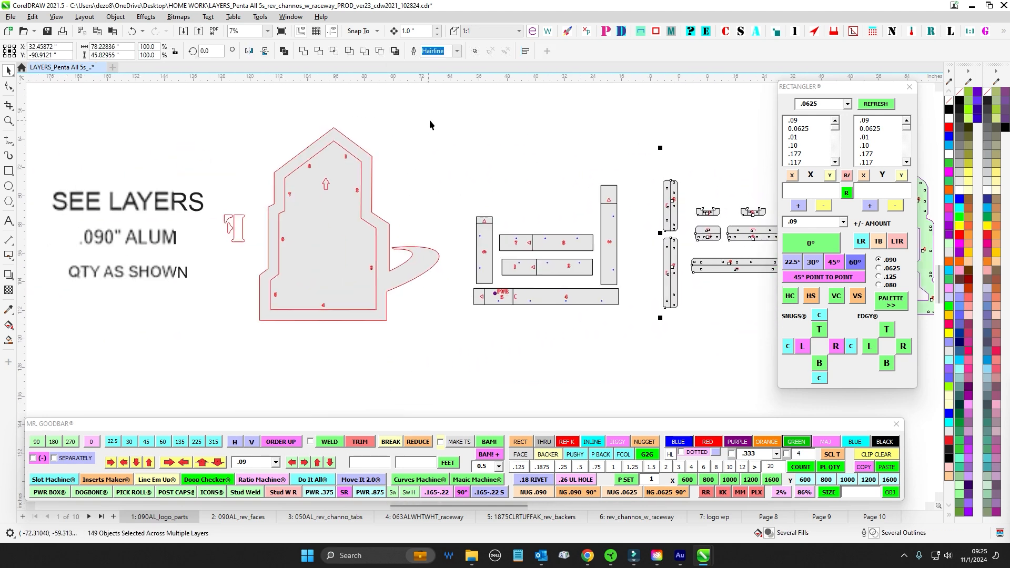
scroll(428, 124, down, 1)
drag(258, 120, 612, 352)
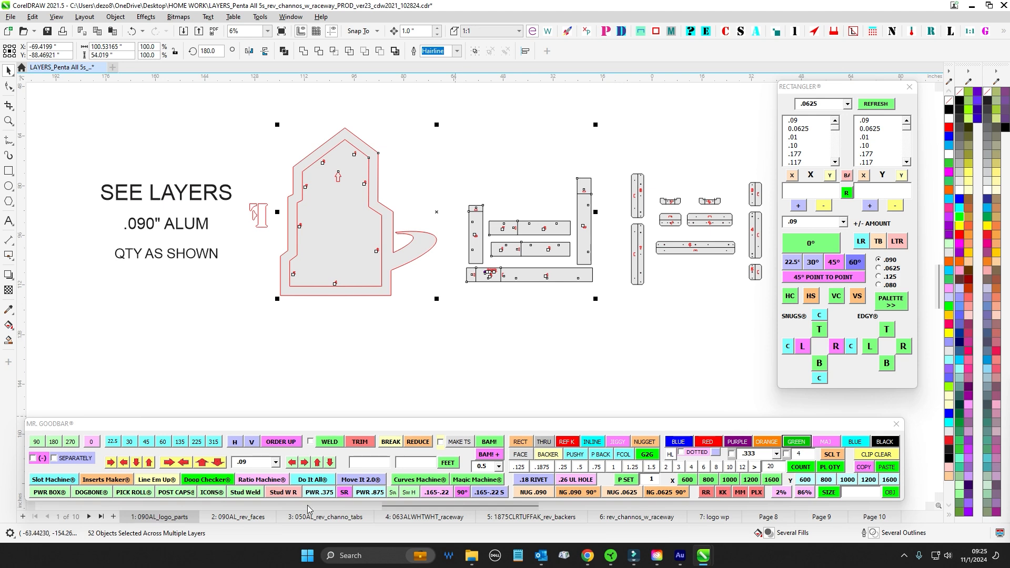
- Look through the production pages for the reverse faces, channel tabs, raceway, clear Tuffak backers and reverse channel letters
click(242, 517)
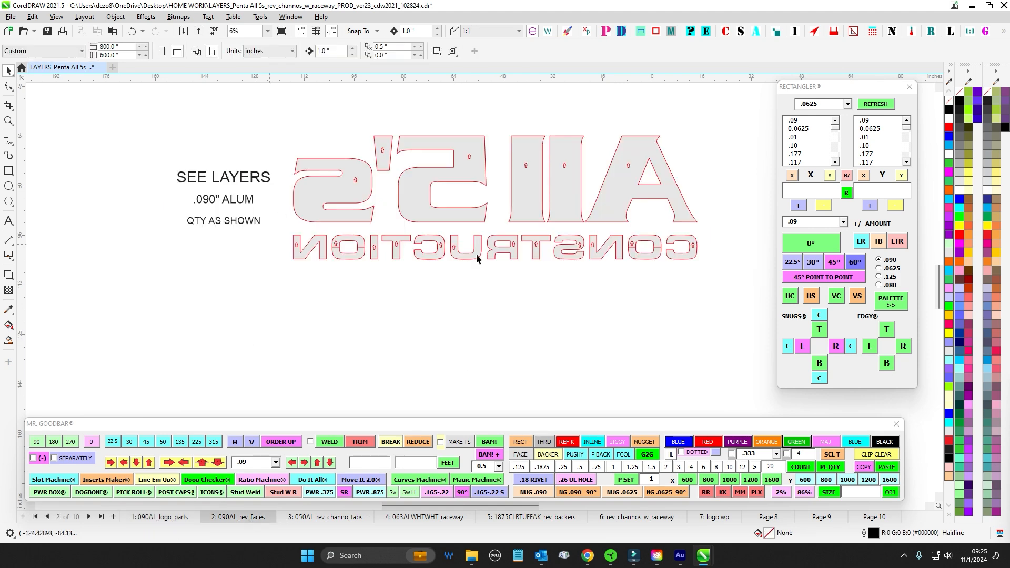
click(314, 518)
click(425, 519)
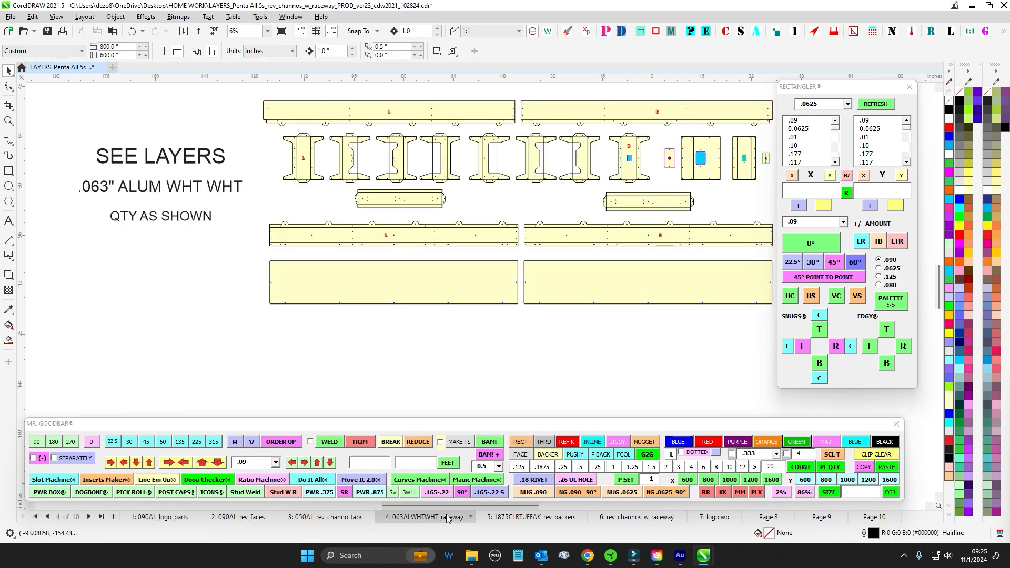
click(504, 520)
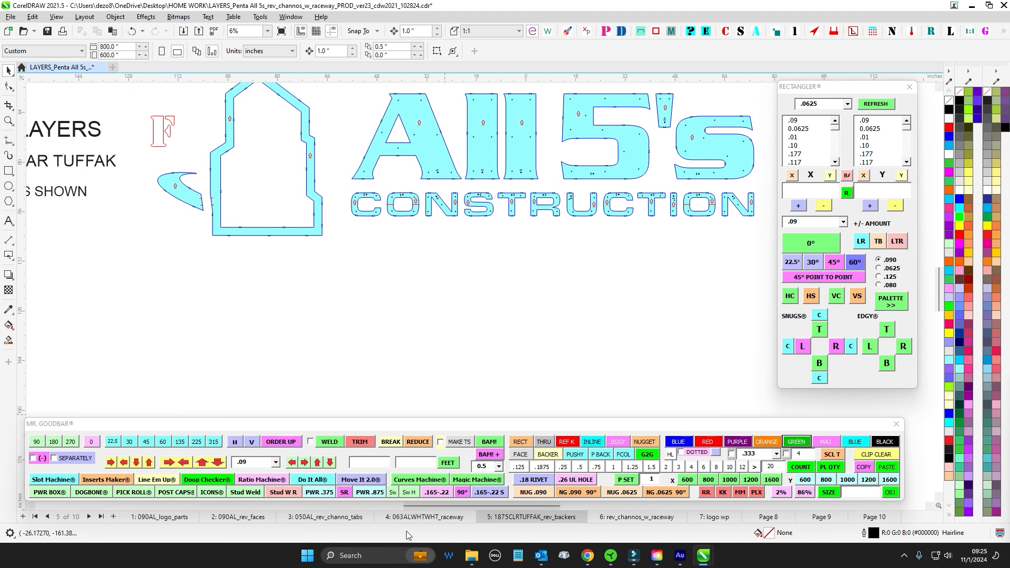
click(421, 518)
click(500, 519)
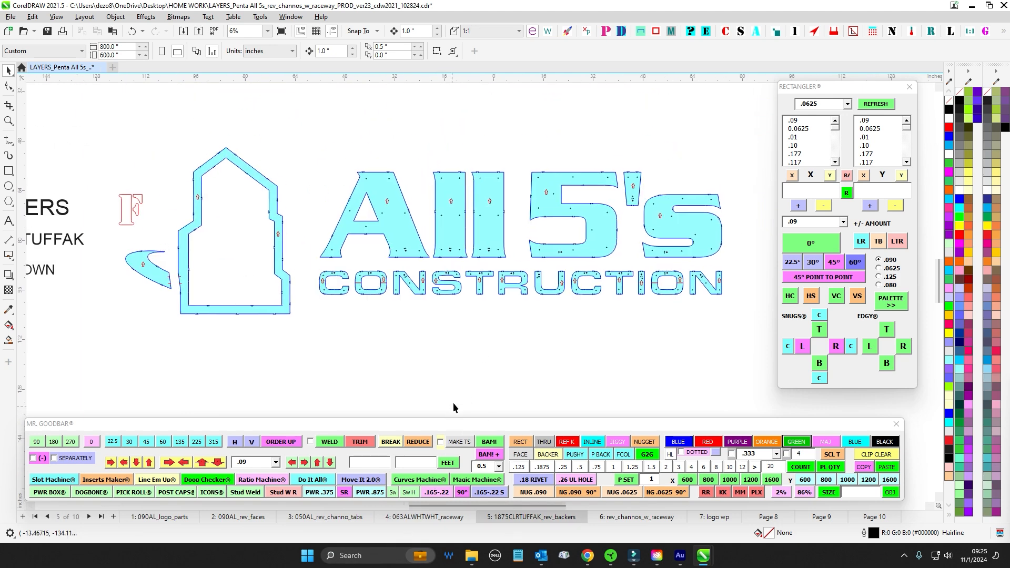
drag(465, 377, 460, 364)
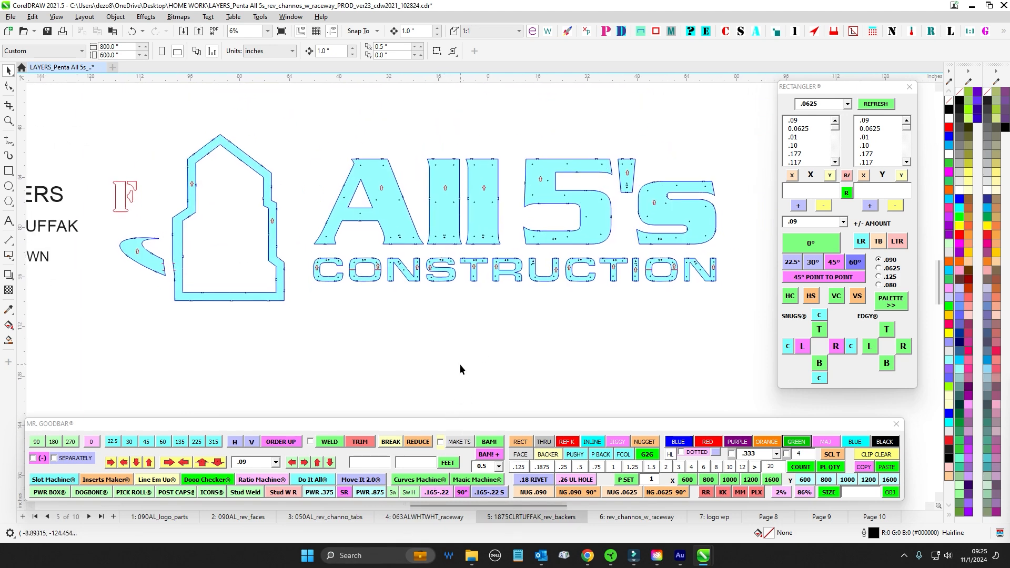
click(633, 517)
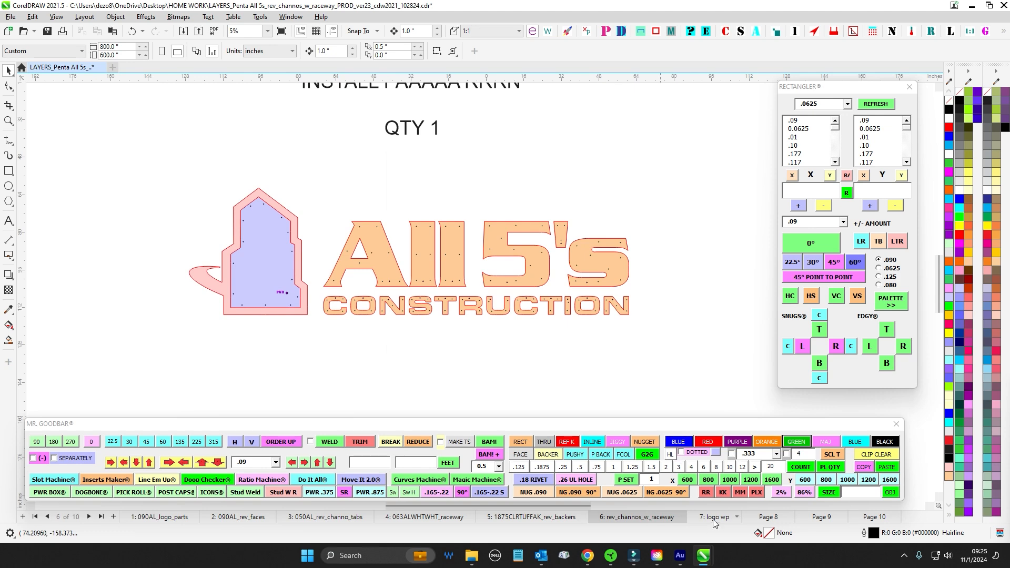
- Open the logo wp page and look over the FACE layout with its surrounding return pieces
click(713, 517)
scroll(458, 260, down, 2)
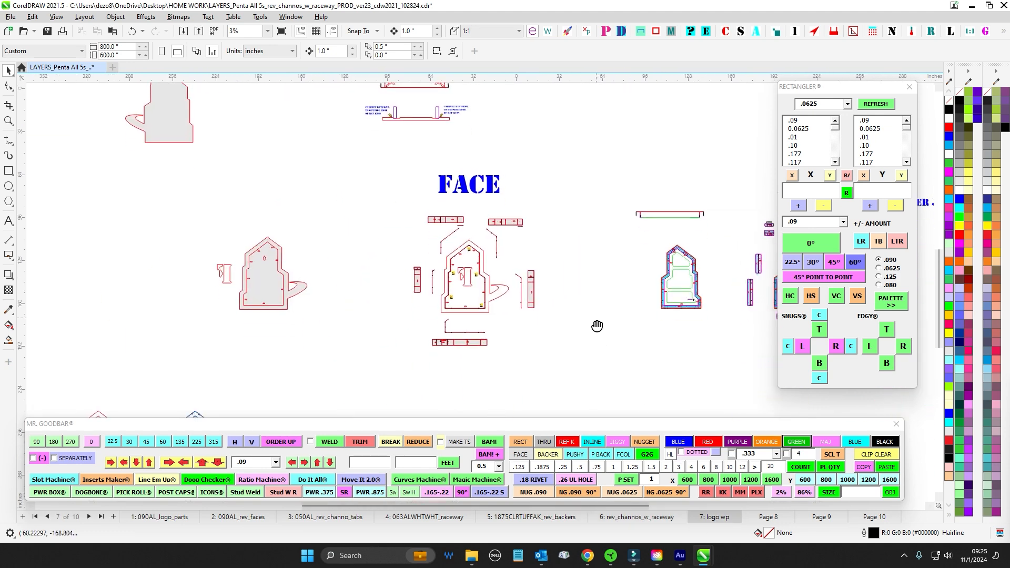
drag(597, 327, 580, 354)
drag(283, 250, 277, 219)
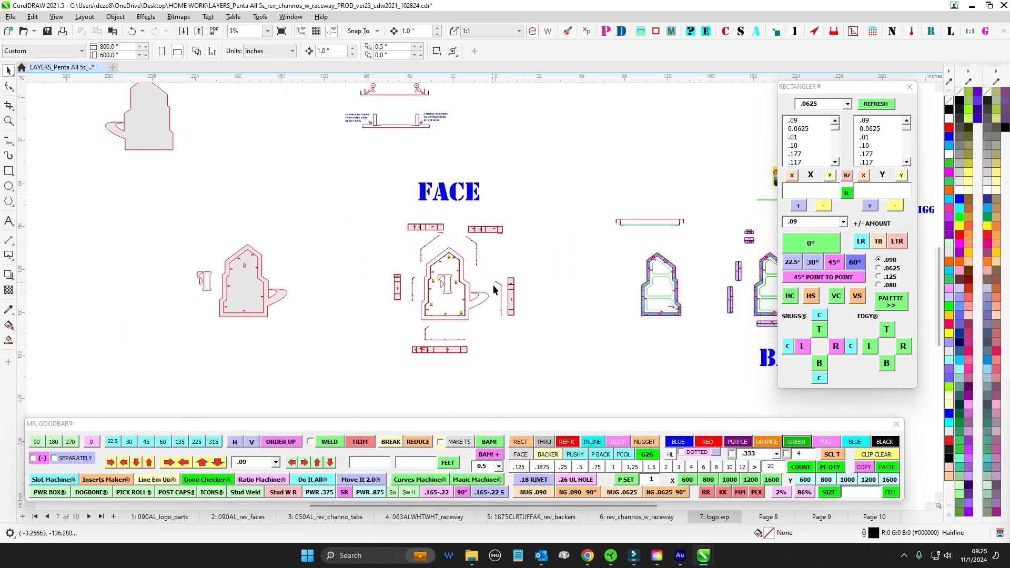
scroll(494, 289, up, 1)
drag(541, 258, 520, 244)
drag(317, 200, 291, 199)
scroll(349, 198, down, 1)
- Inspect the BACKER layout on the logo wp page, including its flange pieces and the green backer panel
drag(534, 228, 264, 198)
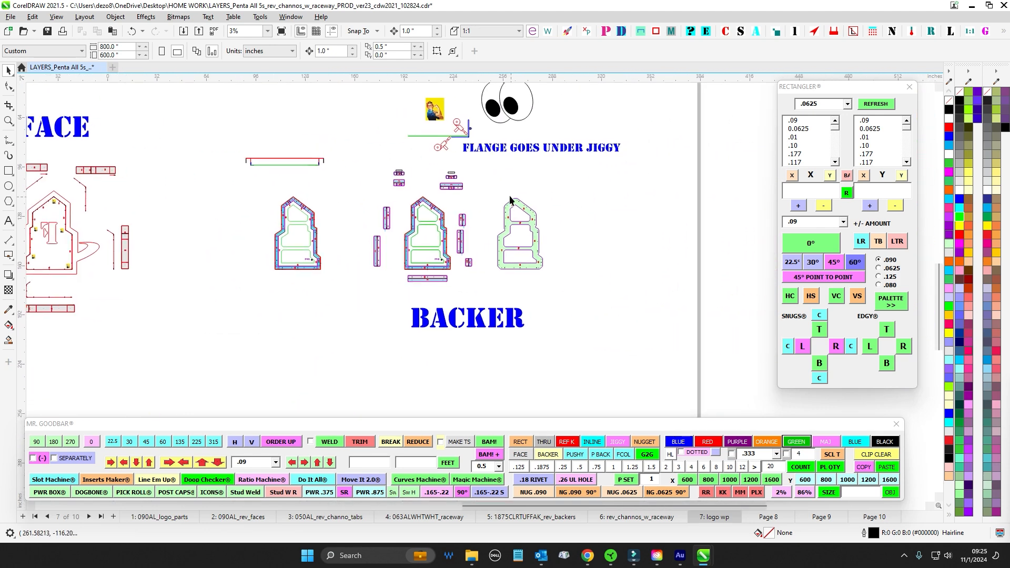
scroll(385, 187, up, 1)
drag(352, 154, 632, 338)
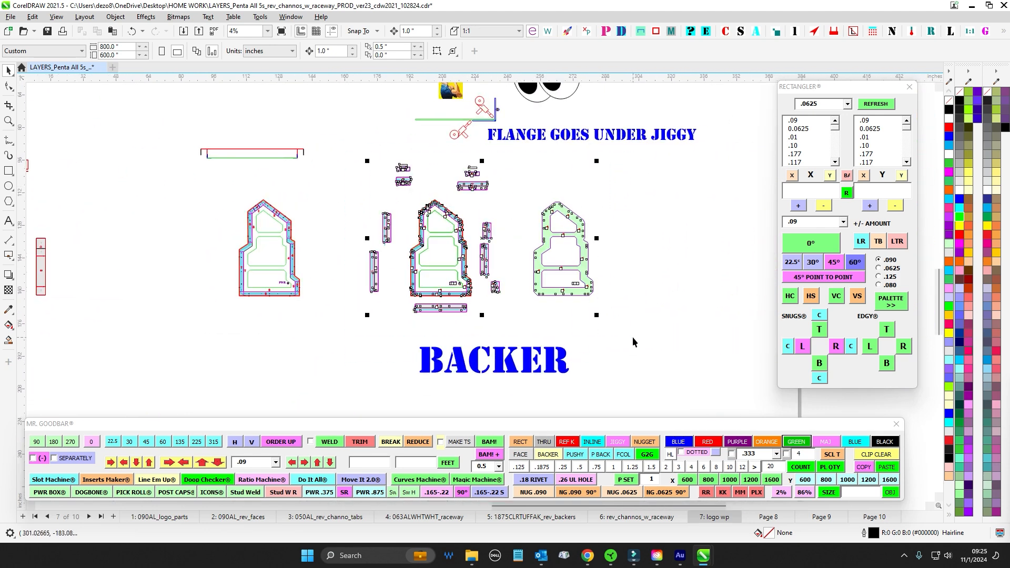
drag(316, 361, 740, 353)
scroll(407, 216, up, 1)
drag(632, 220, 264, 192)
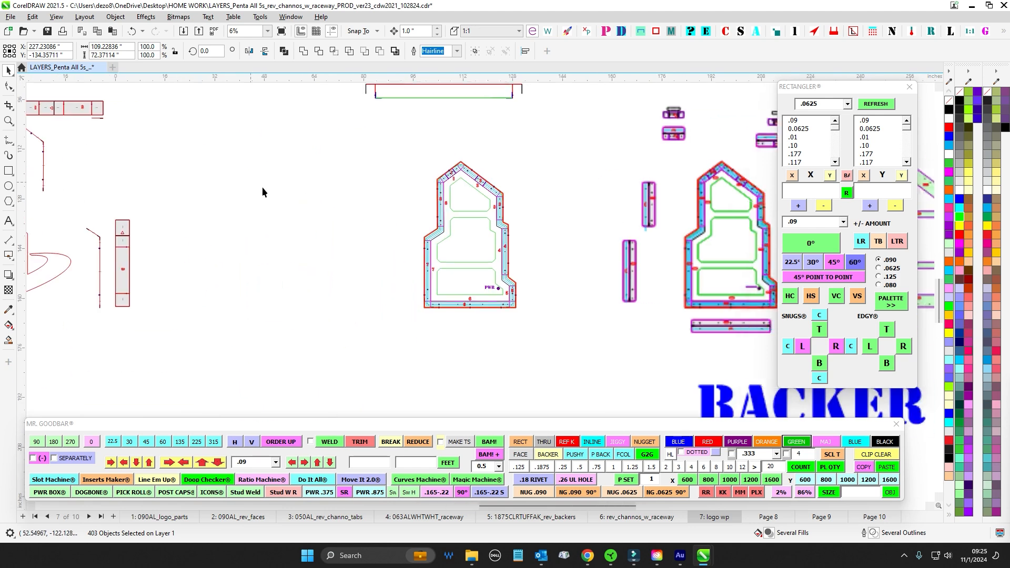
- Inspect the logo face outline and the marked pieces around it under the FACE heading
scroll(620, 217, down, 1)
drag(437, 226, 677, 204)
scroll(645, 198, up, 1)
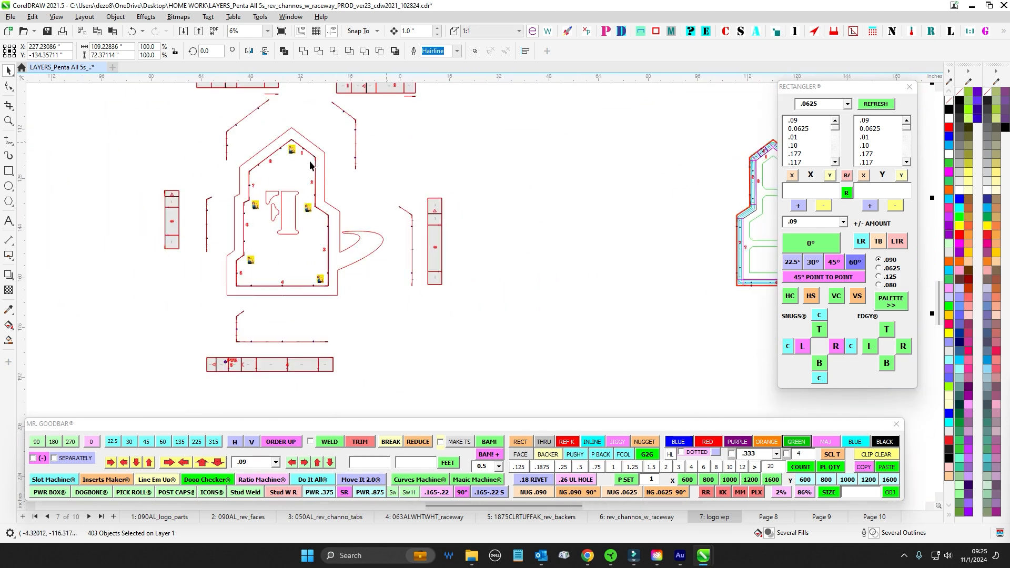
drag(342, 166, 443, 261)
scroll(443, 261, down, 1)
drag(497, 239, 587, 279)
scroll(431, 251, up, 2)
scroll(530, 247, down, 1)
- Check the 050 aluminum strip note and the logo outline below it on the logo wp page
drag(356, 250, 580, 395)
scroll(454, 254, down, 1)
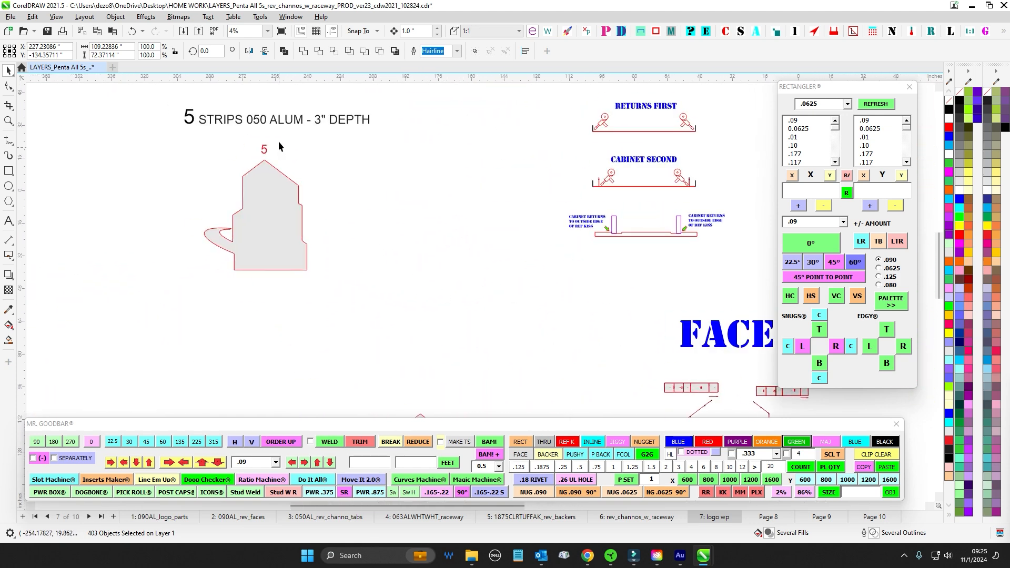
drag(267, 119, 291, 169)
scroll(291, 169, up, 1)
drag(124, 129, 469, 389)
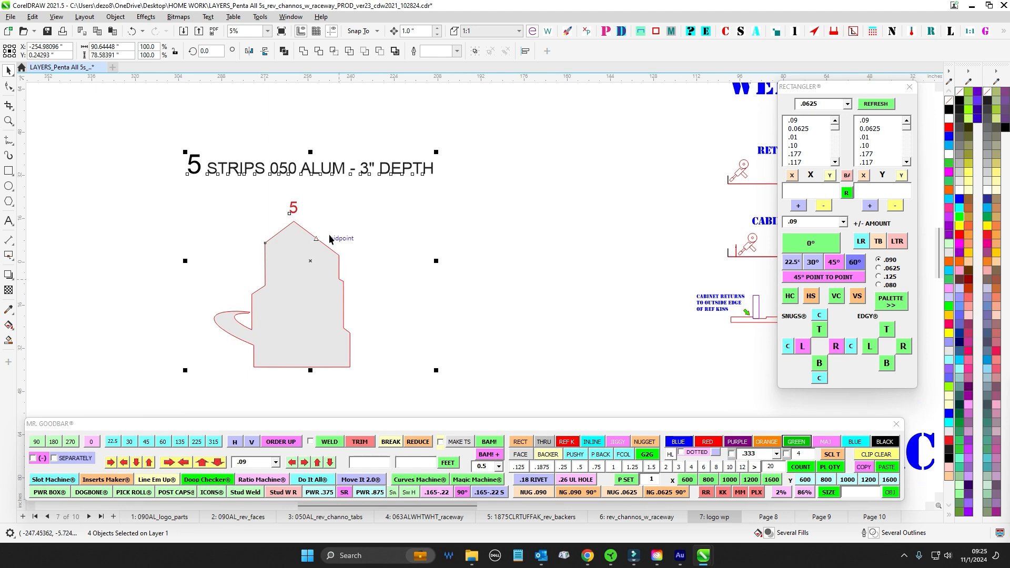
- Examine the returns-first and cabinet-second assembly diagrams above the FACE layout
scroll(549, 337, down, 2)
drag(549, 337, 440, 329)
scroll(665, 168, up, 5)
drag(653, 178, 597, 183)
scroll(598, 183, down, 2)
scroll(602, 239, down, 1)
drag(649, 338, 523, 122)
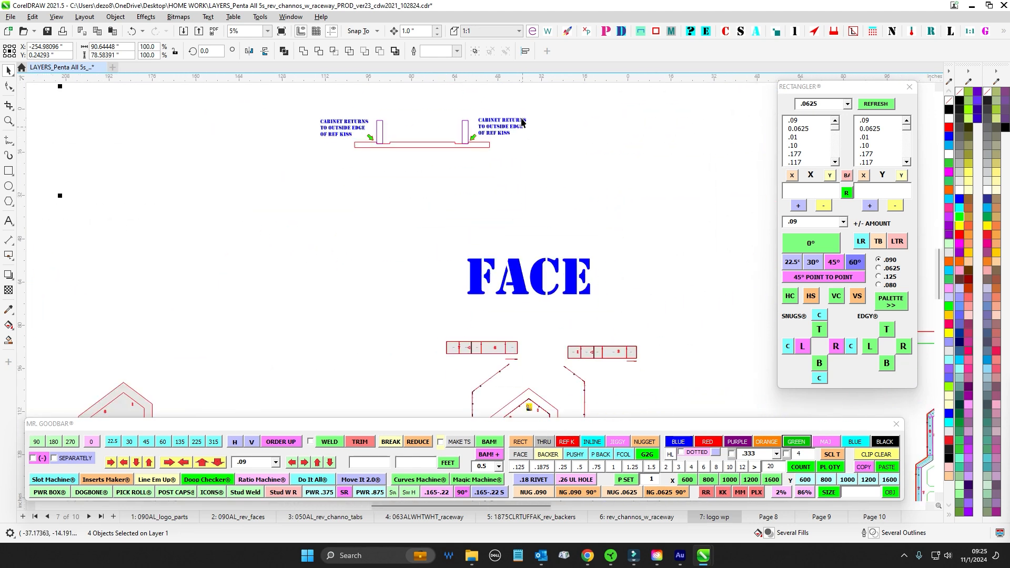
- Study the folded return pieces and their profiles arranged around the logo face
drag(530, 372, 498, 213)
scroll(491, 254, up, 1)
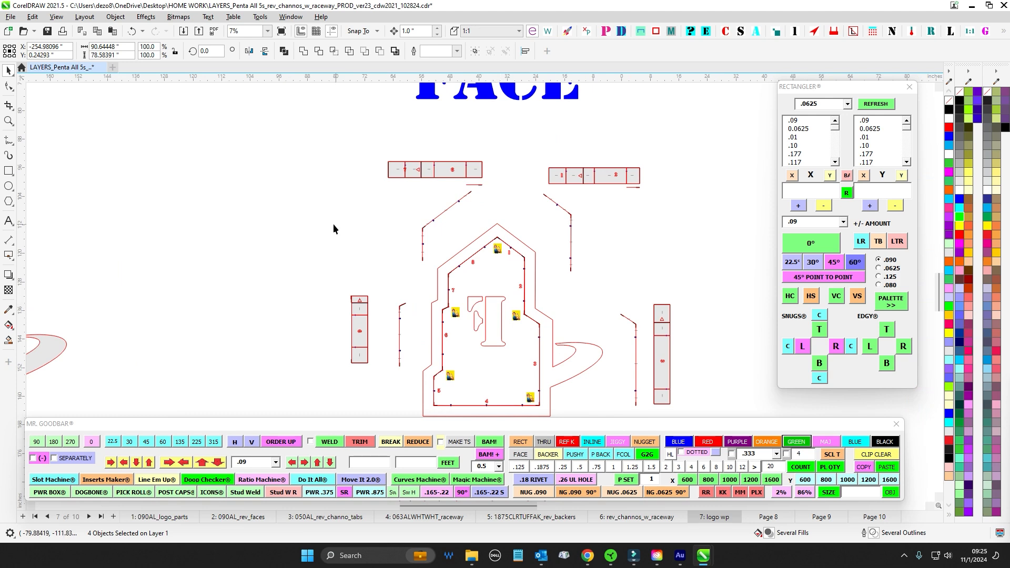
drag(321, 234, 376, 224)
scroll(386, 252, up, 1)
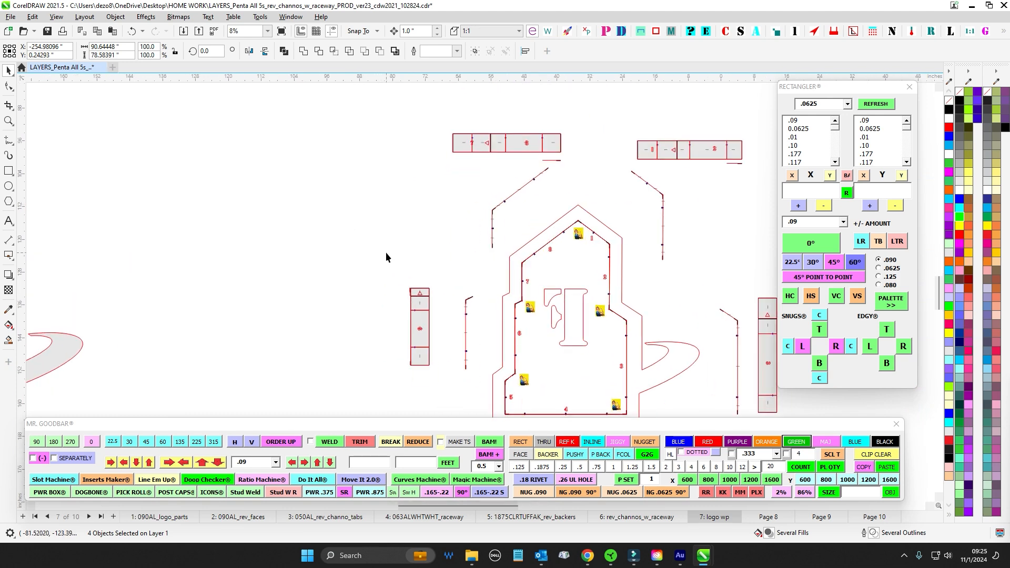
scroll(353, 190, down, 4)
drag(352, 191, 348, 163)
scroll(367, 280, down, 2)
click(368, 279)
scroll(348, 163, up, 1)
scroll(496, 265, up, 2)
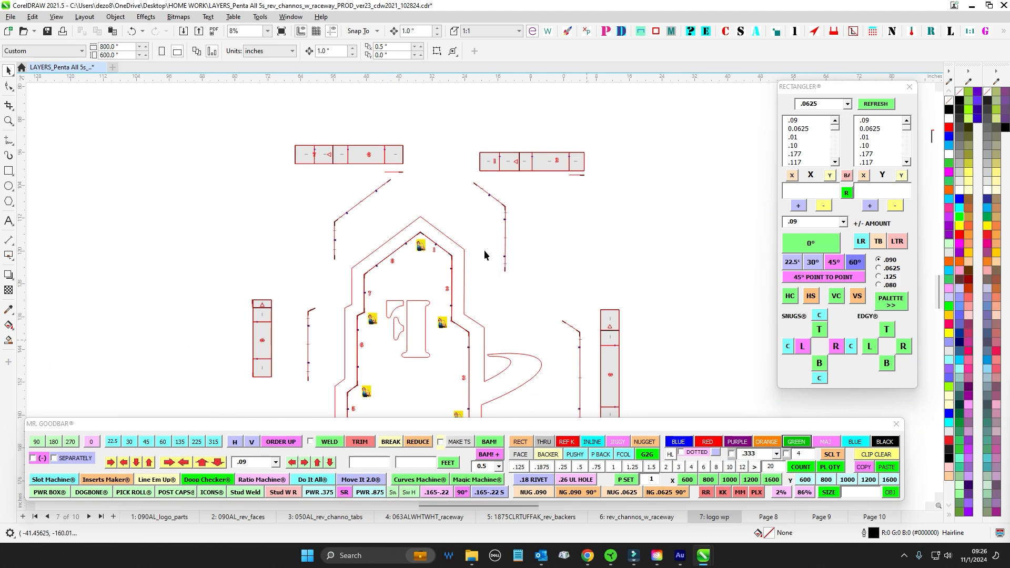
- Inspect the RETURNS FIRST diagram's face and return lines at close range
scroll(553, 282, down, 2)
drag(345, 176, 328, 421)
drag(518, 186, 555, 217)
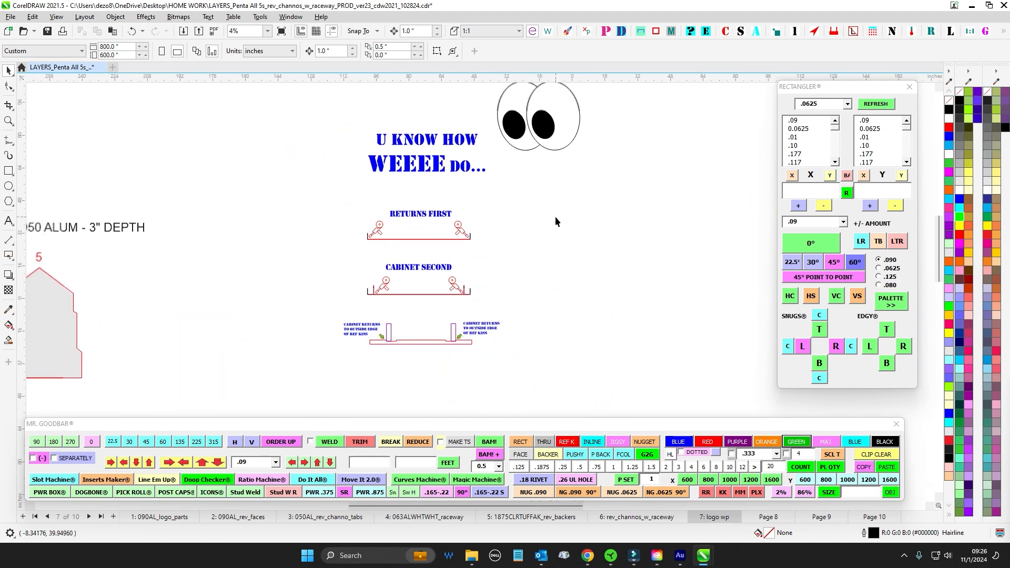
scroll(448, 217, up, 2)
drag(308, 248, 553, 272)
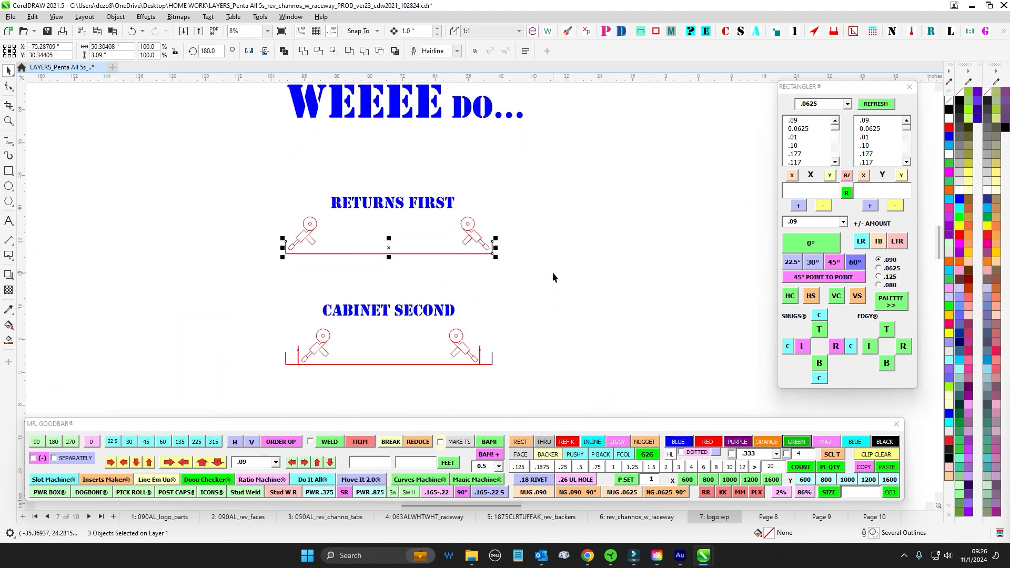
scroll(551, 268, down, 3)
- Compare the 050 aluminum, 3" depth strip notes on the logo wp page and Page 8
drag(40, 279, 276, 267)
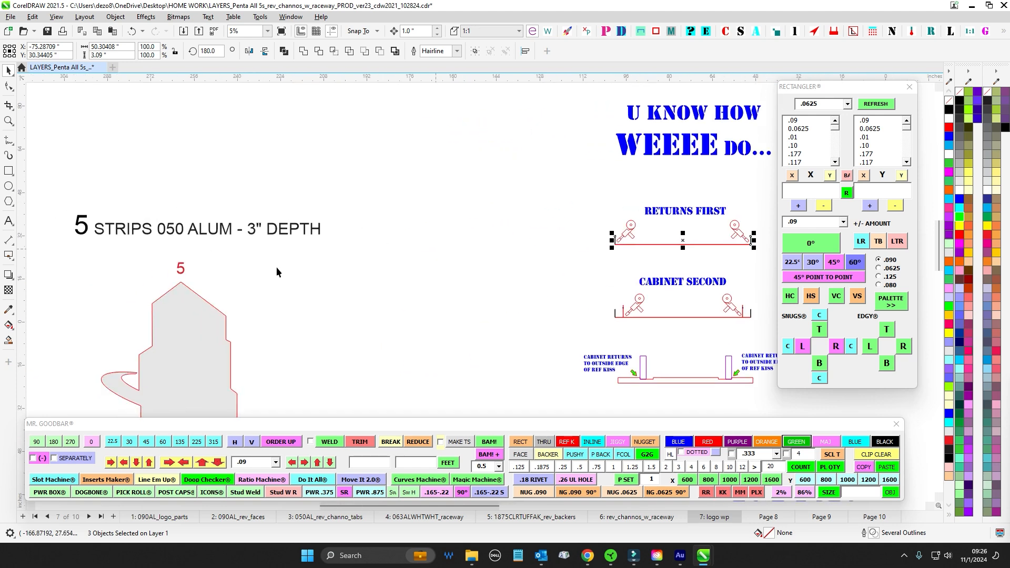
scroll(341, 284, down, 2)
drag(134, 214, 395, 263)
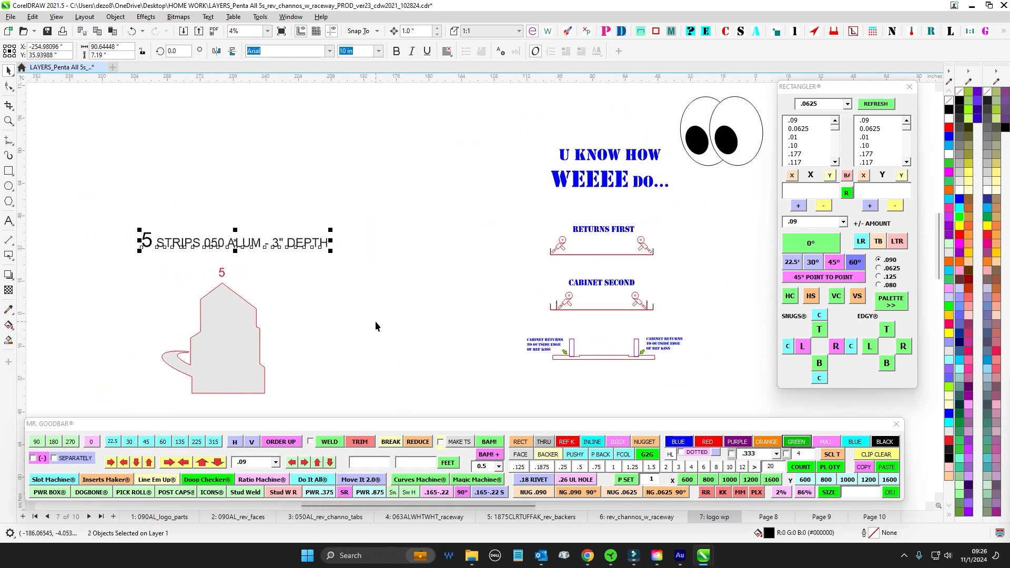
click(766, 517)
mouse_move(112, 199)
mouse_down()
mouse_move(432, 266)
mouse_move(431, 250)
mouse_up()
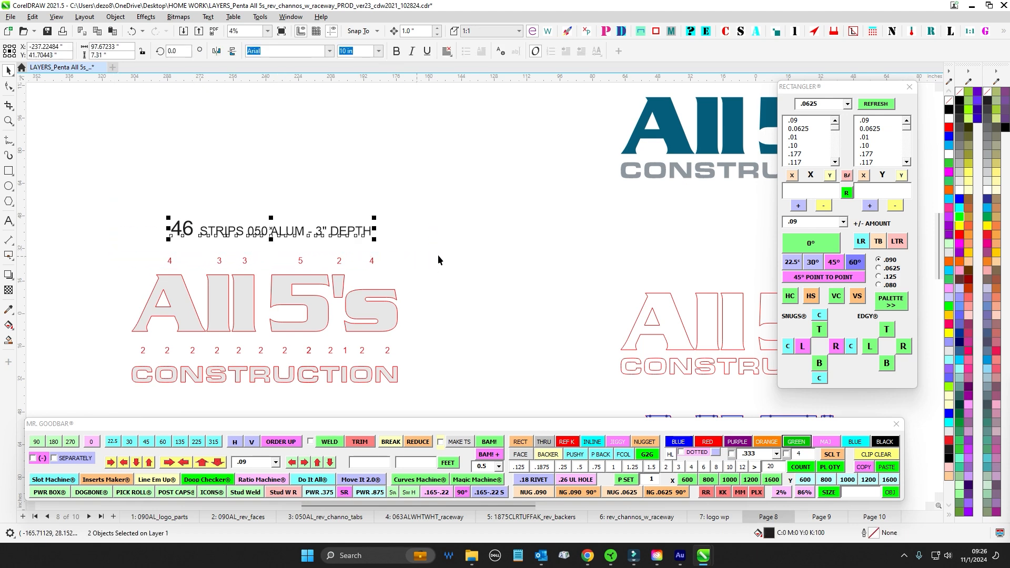
click(710, 517)
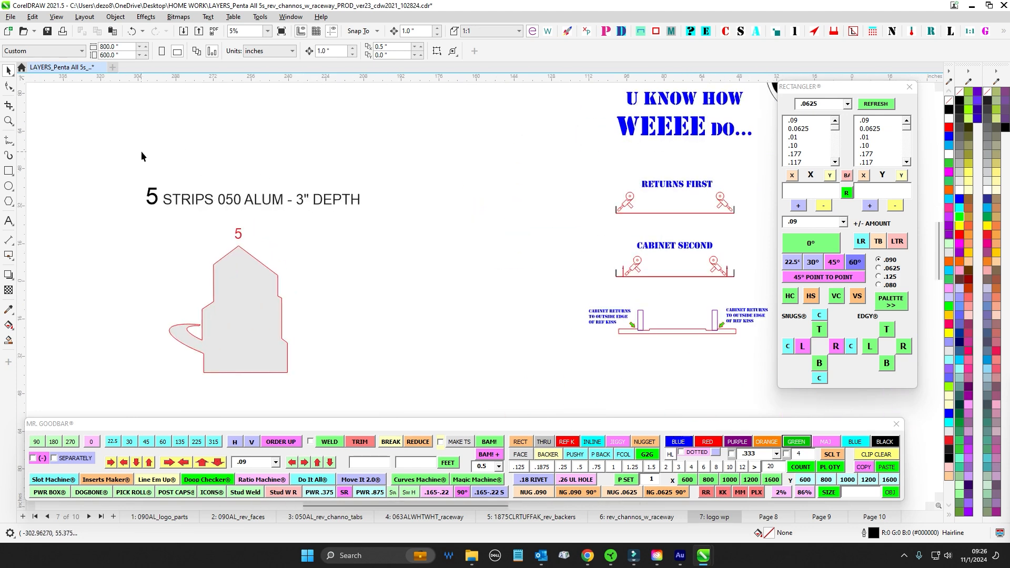
drag(461, 232, 457, 228)
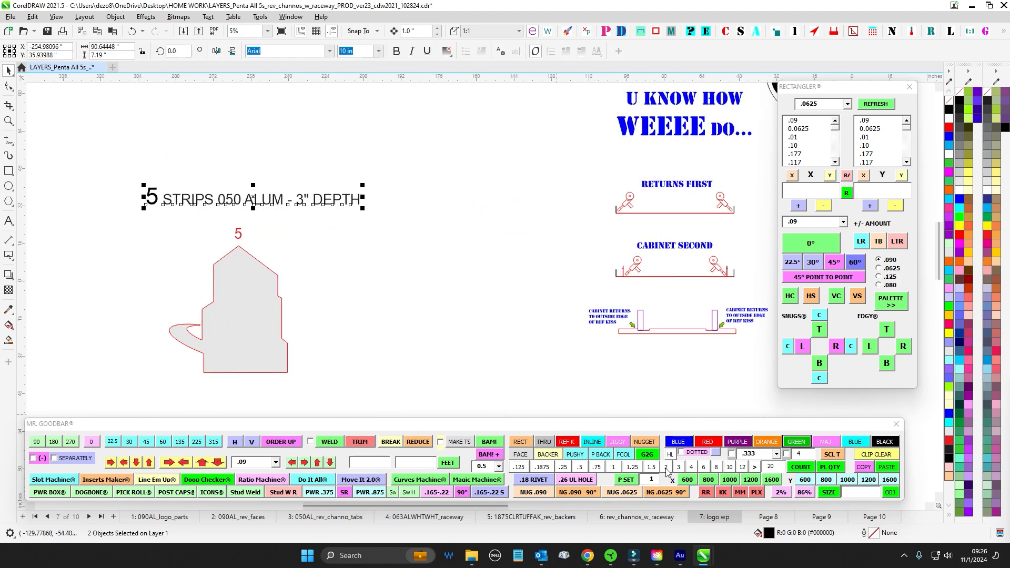
- Recheck the strip notes on Page 8 and the logo wp page, and examine the RETURNS FIRST and CABINET SECOND diagrams
click(763, 519)
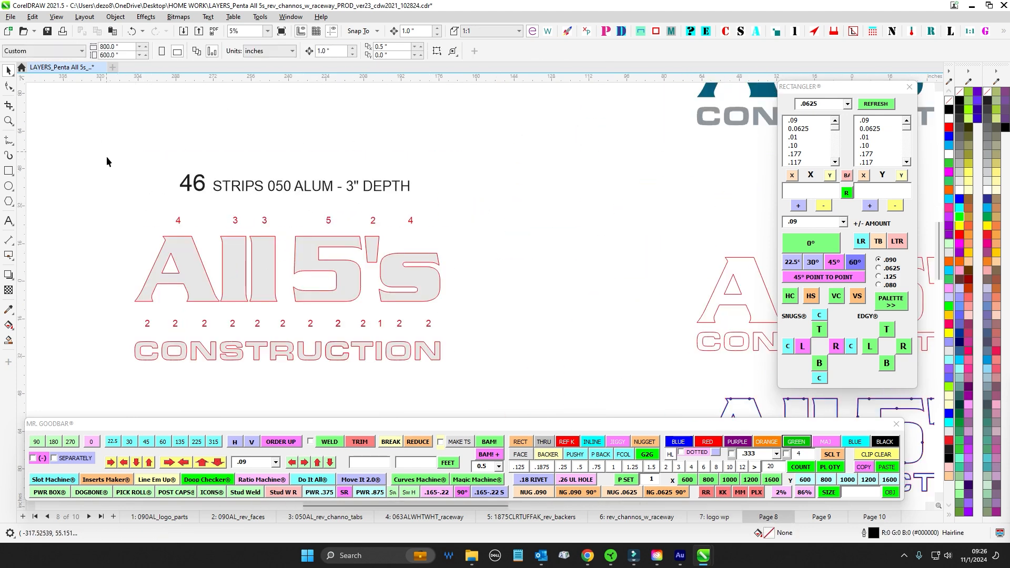
click(713, 518)
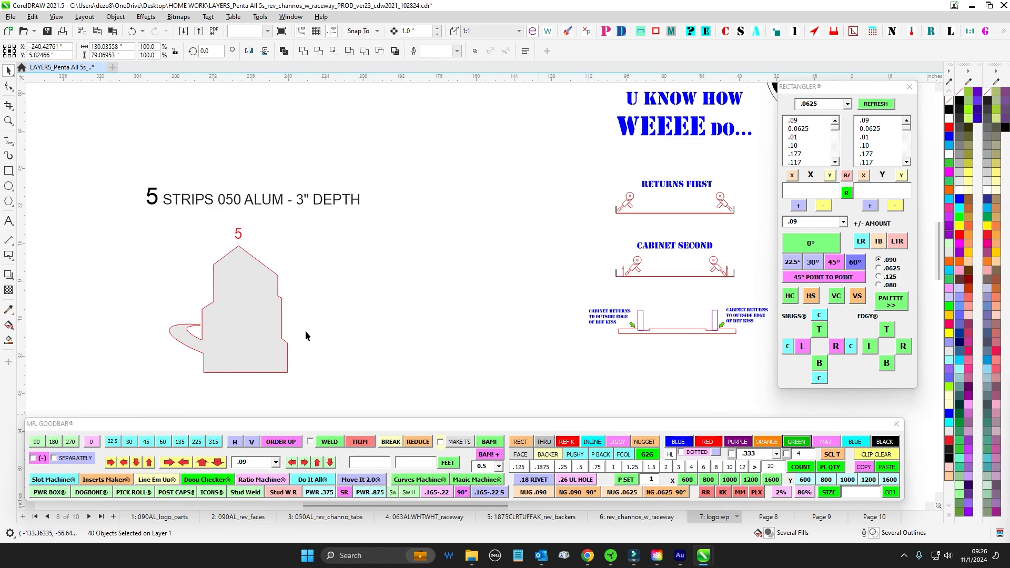
scroll(426, 212, up, 2)
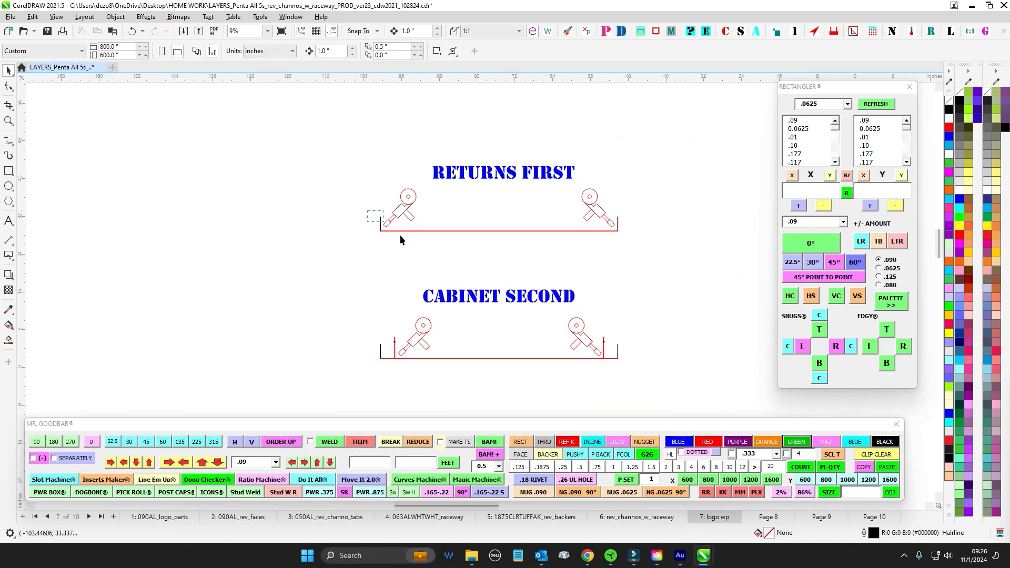
drag(400, 236, 411, 187)
scroll(386, 237, up, 1)
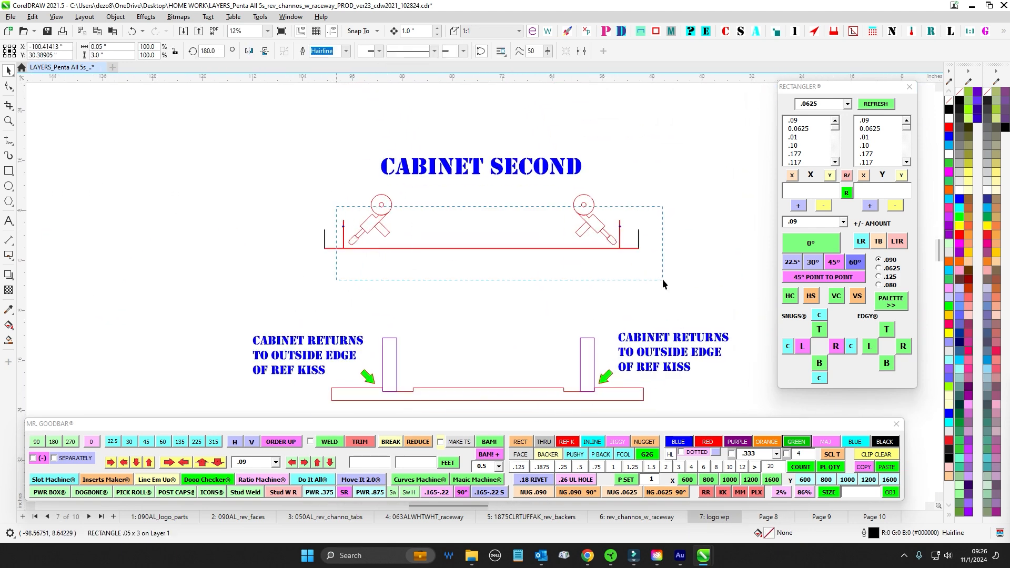
drag(662, 279, 660, 280)
scroll(344, 252, up, 3)
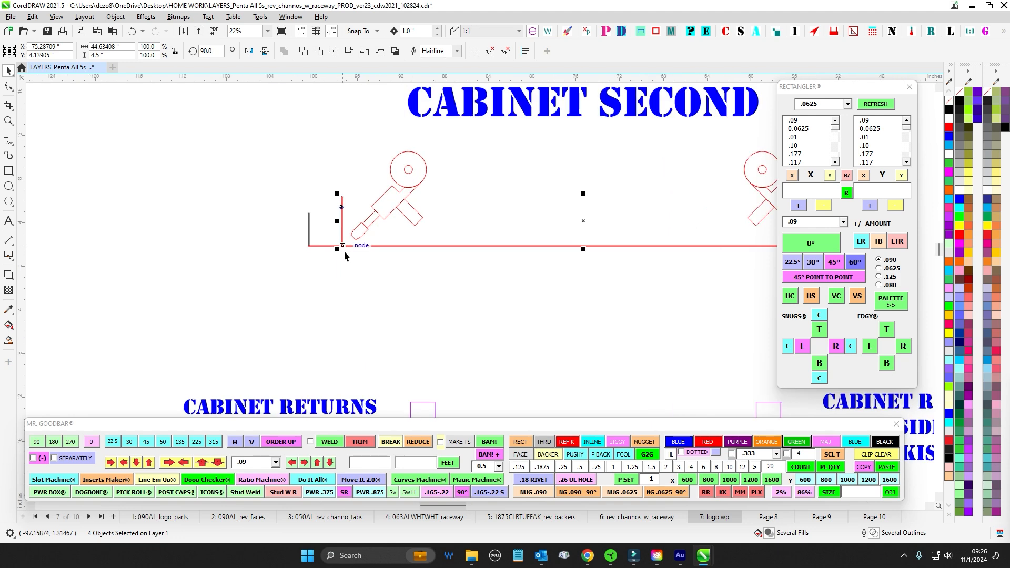
scroll(351, 292, down, 1)
click(351, 292)
mouse_move(437, 378)
mouse_down()
mouse_move(422, 295)
mouse_move(319, 195)
mouse_up()
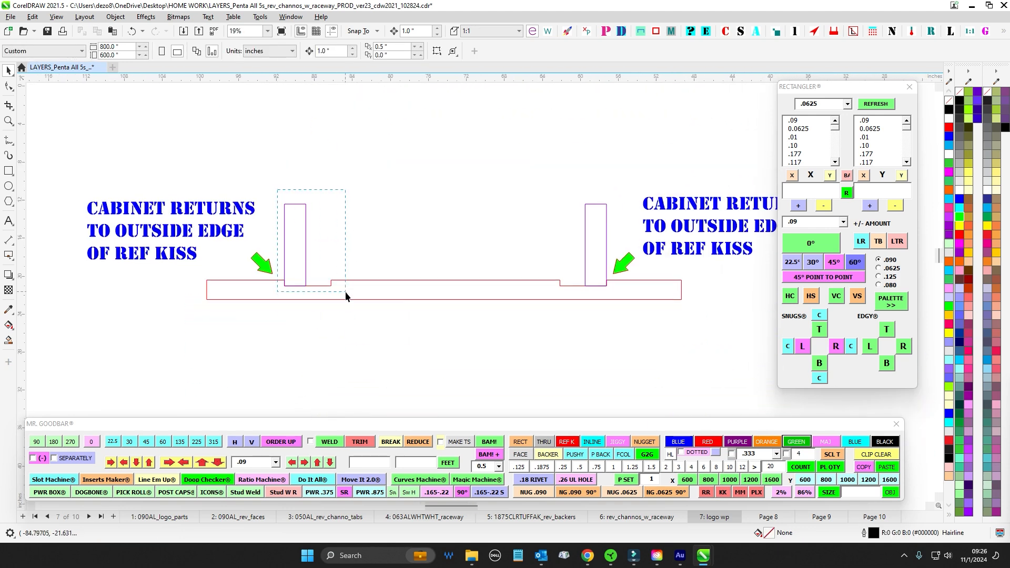
- Inspect the cabinet return in the REF KISS diagram and the return joint at the peak of the logo face
drag(346, 293, 356, 311)
scroll(397, 335, down, 8)
drag(486, 375, 524, 160)
scroll(473, 284, up, 6)
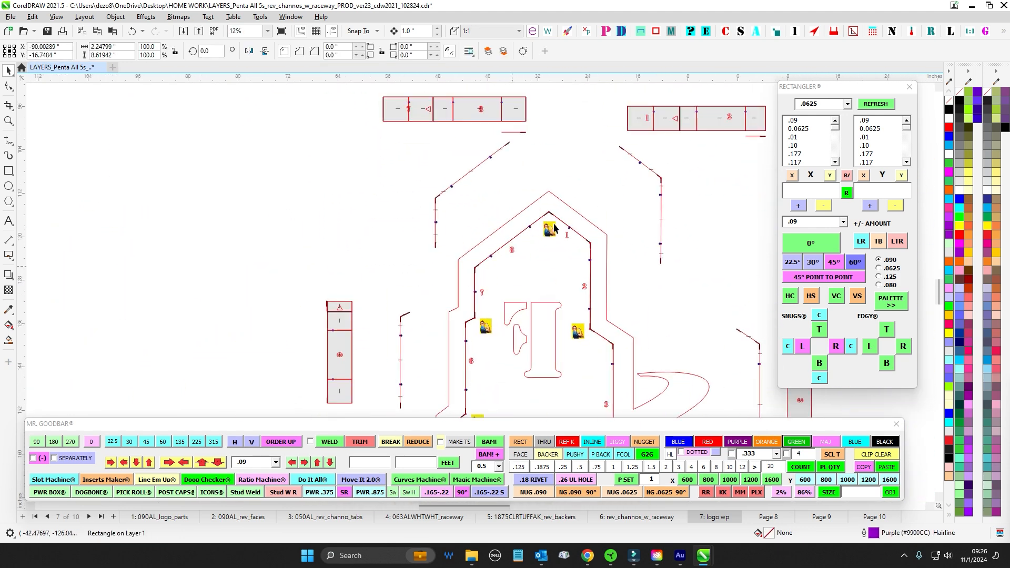
scroll(554, 227, up, 13)
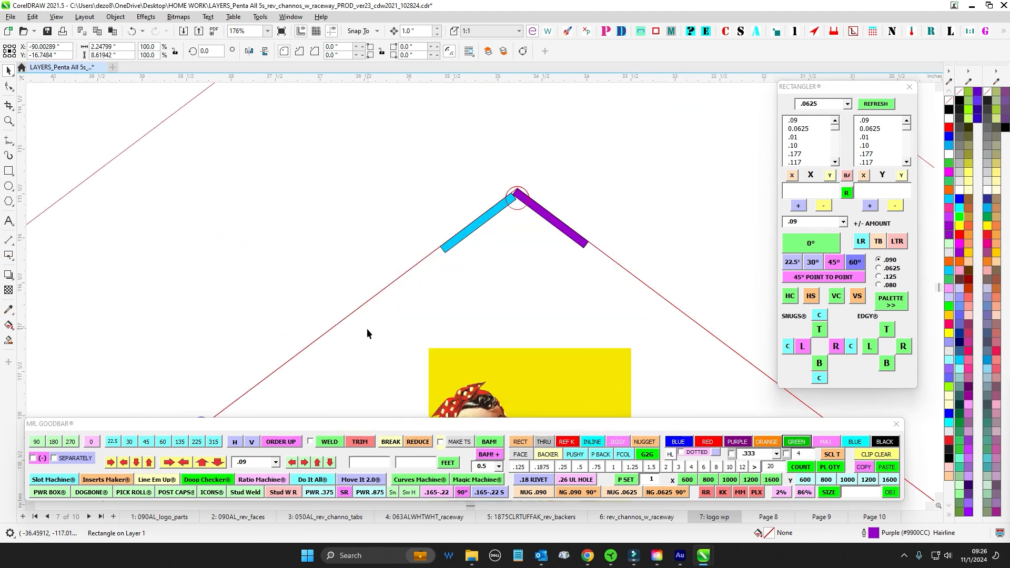
- Check how both purple cabinet returns sit against the outside edge of the ref kiss in the diagram
scroll(368, 328, down, 7)
drag(466, 218, 500, 398)
drag(474, 221, 446, 478)
drag(463, 311, 525, 478)
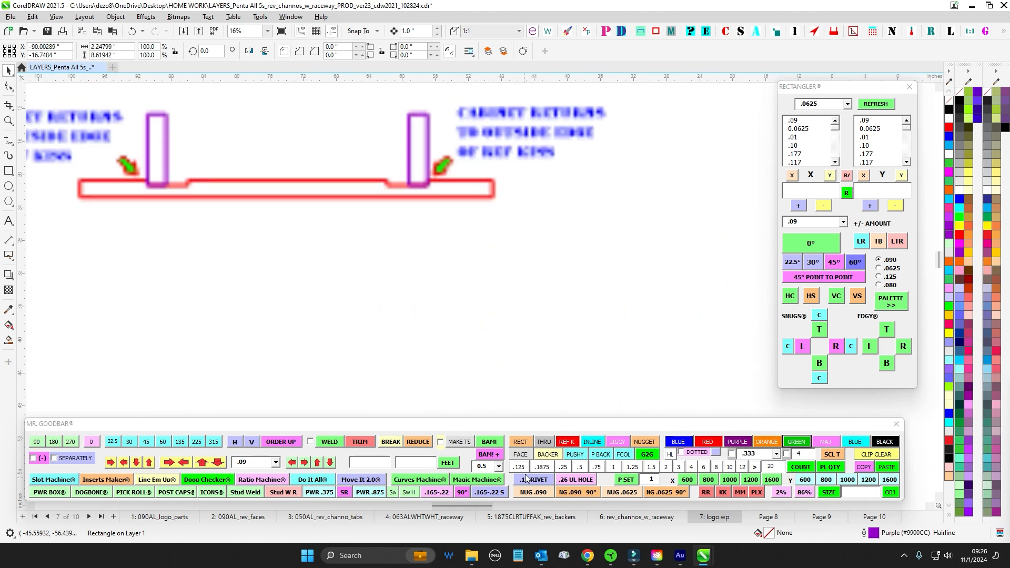
scroll(428, 187, up, 4)
scroll(589, 177, down, 3)
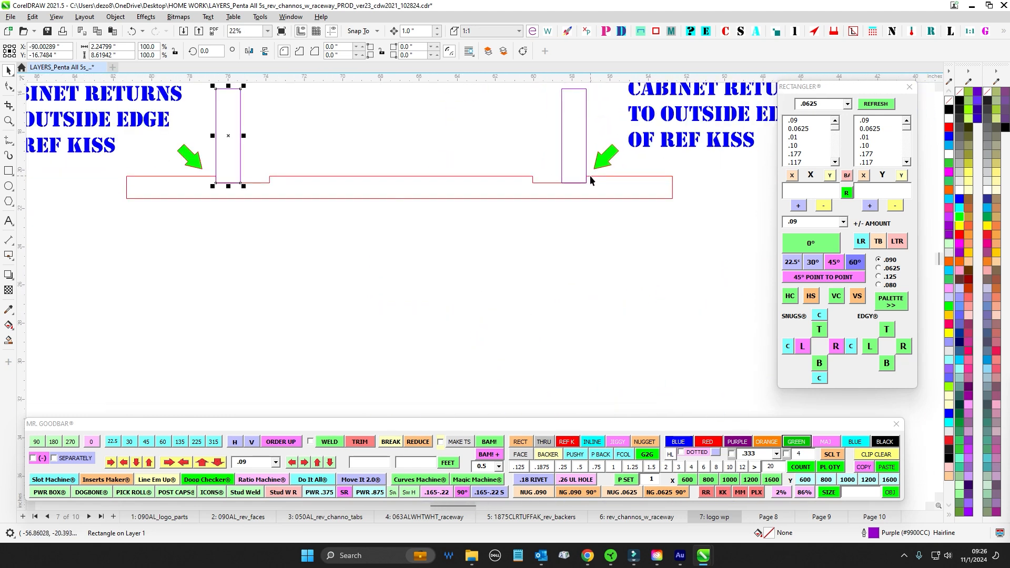
scroll(491, 205, up, 1)
click(479, 201)
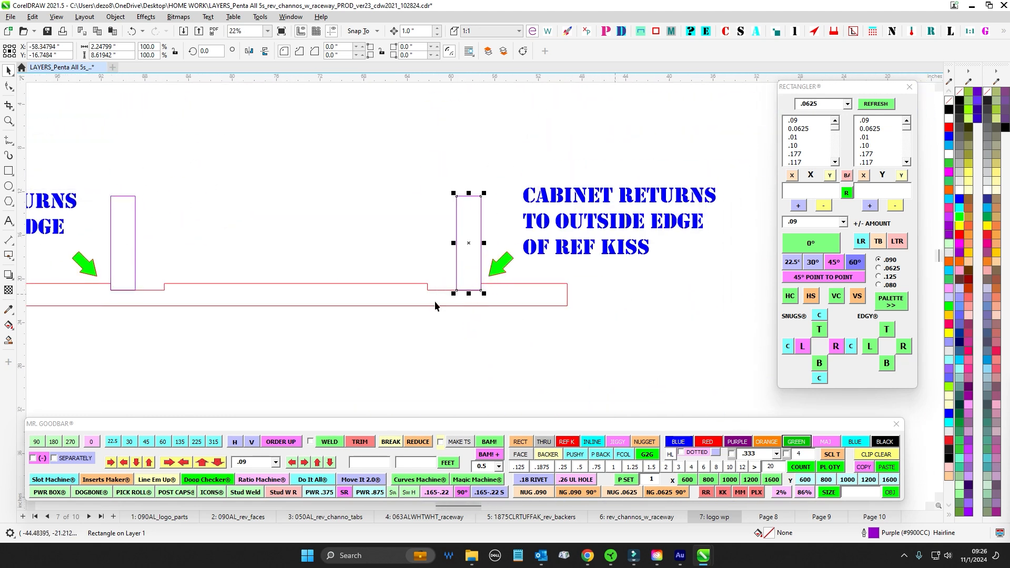
- Study return piece 6 of the logo face, comparing its flat strip and folded profile with the corner where returns 6 and 7 meet
scroll(516, 297, down, 6)
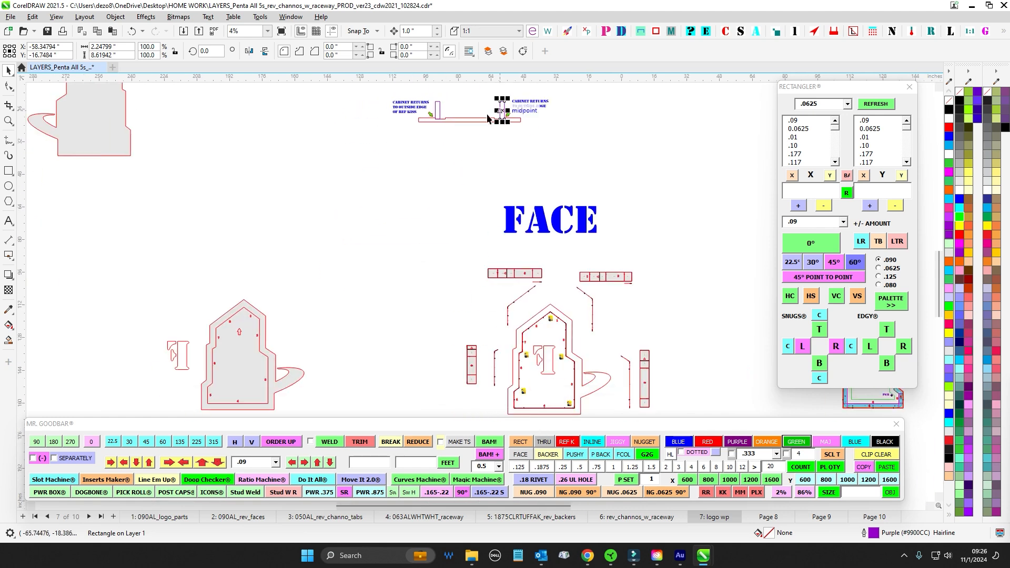
scroll(530, 303, up, 4)
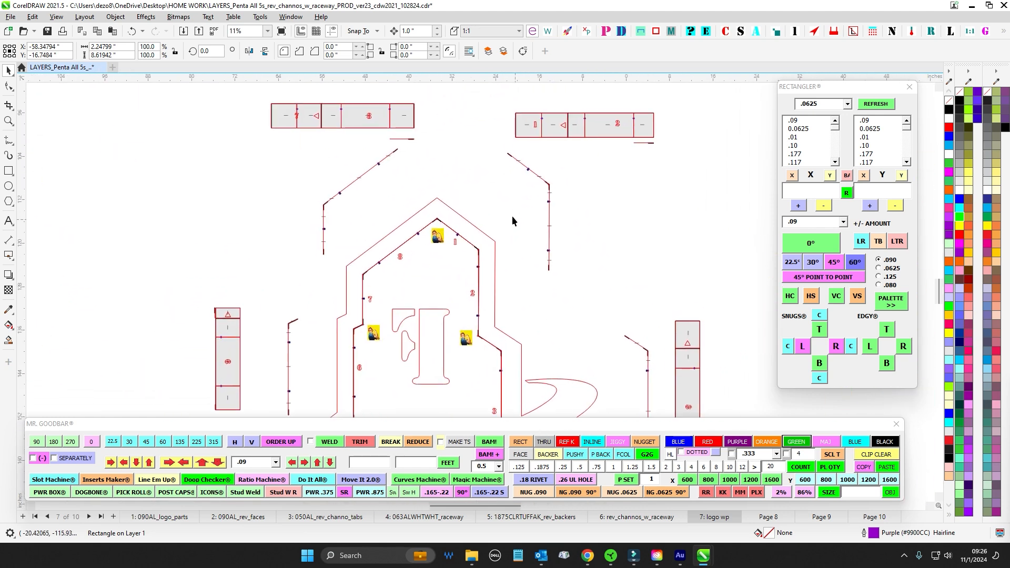
drag(439, 171, 453, 89)
scroll(383, 292, up, 1)
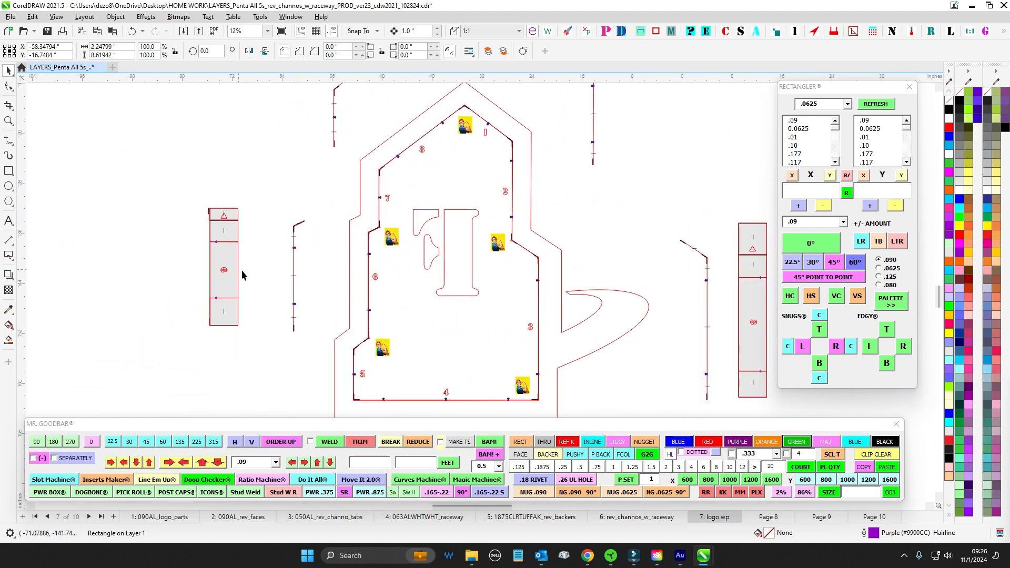
scroll(242, 270, up, 3)
click(212, 269)
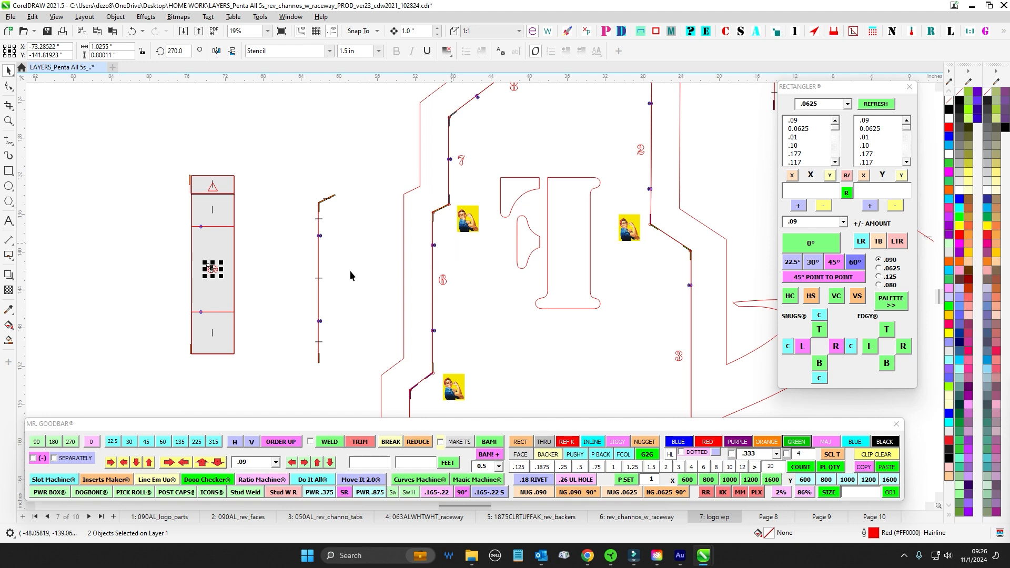
drag(349, 271, 357, 158)
drag(450, 244, 418, 359)
scroll(429, 225, up, 2)
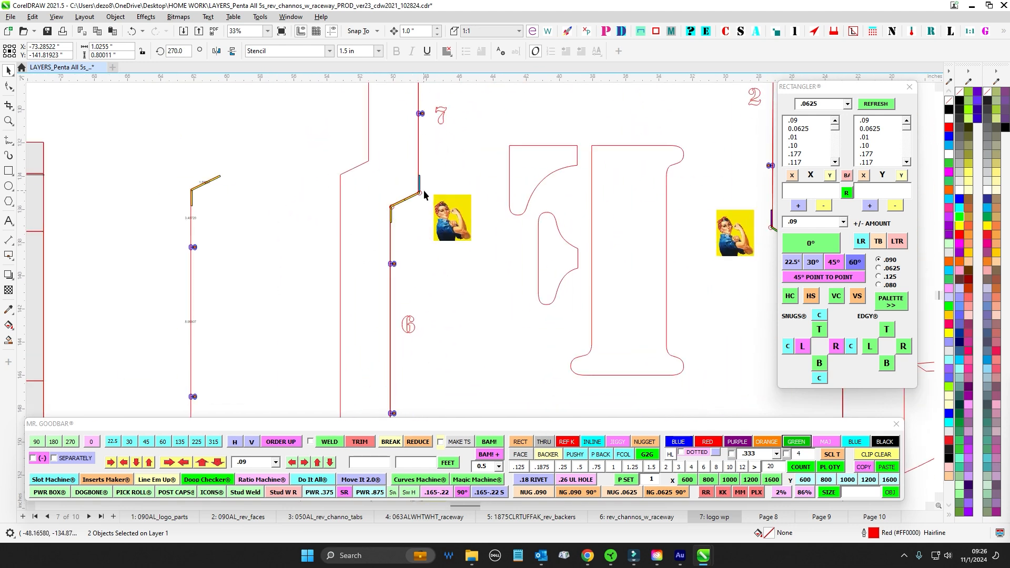
drag(425, 194, 413, 253)
scroll(411, 245, down, 1)
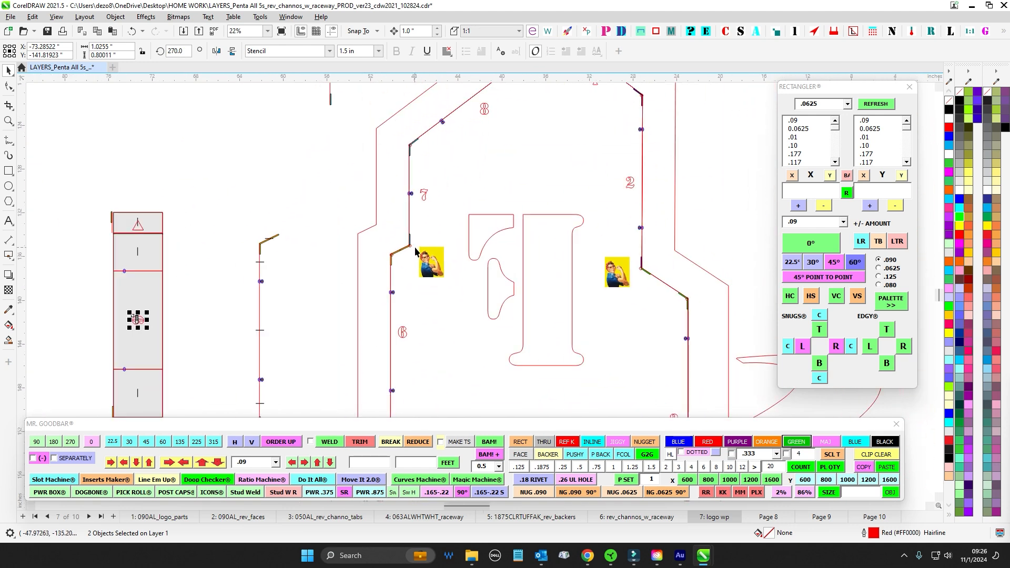
drag(266, 237, 323, 237)
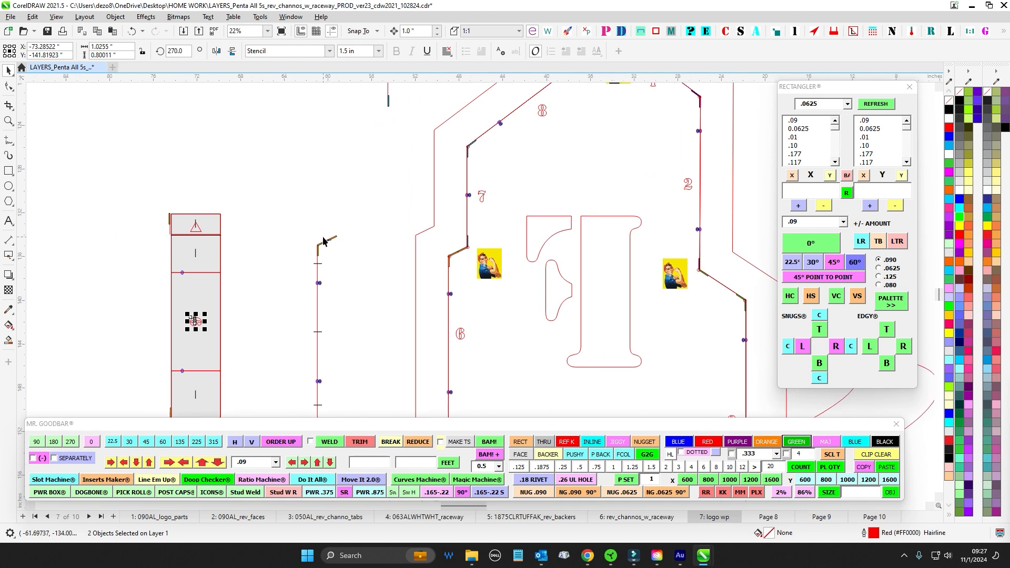
scroll(218, 218, up, 2)
scroll(216, 216, down, 3)
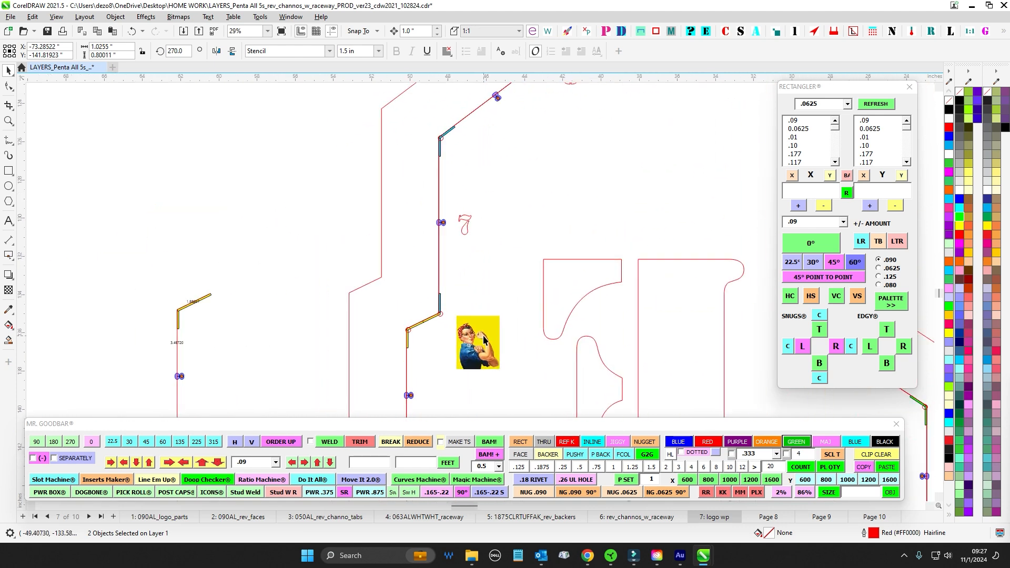
scroll(484, 226, down, 2)
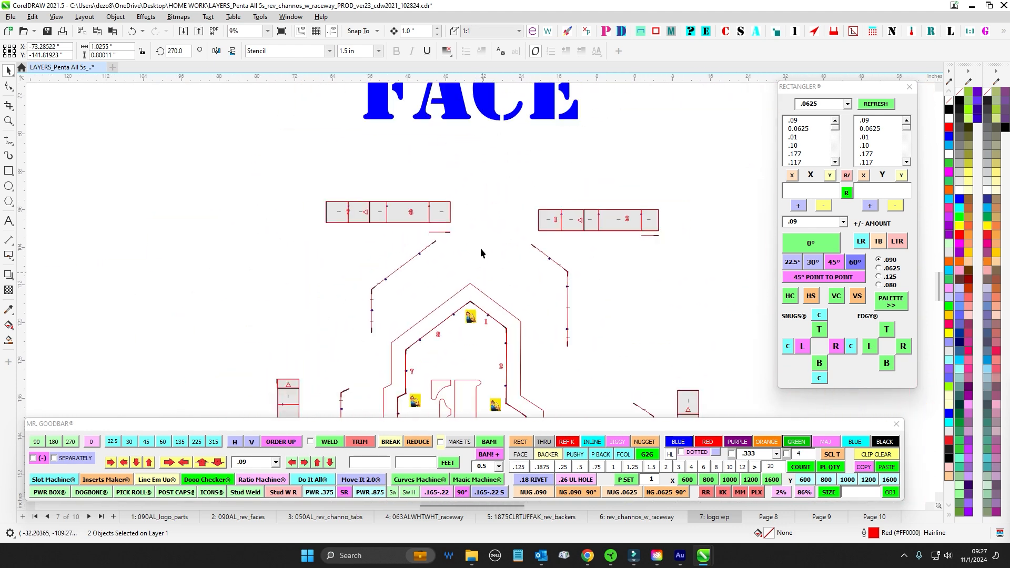
drag(517, 269, 472, 212)
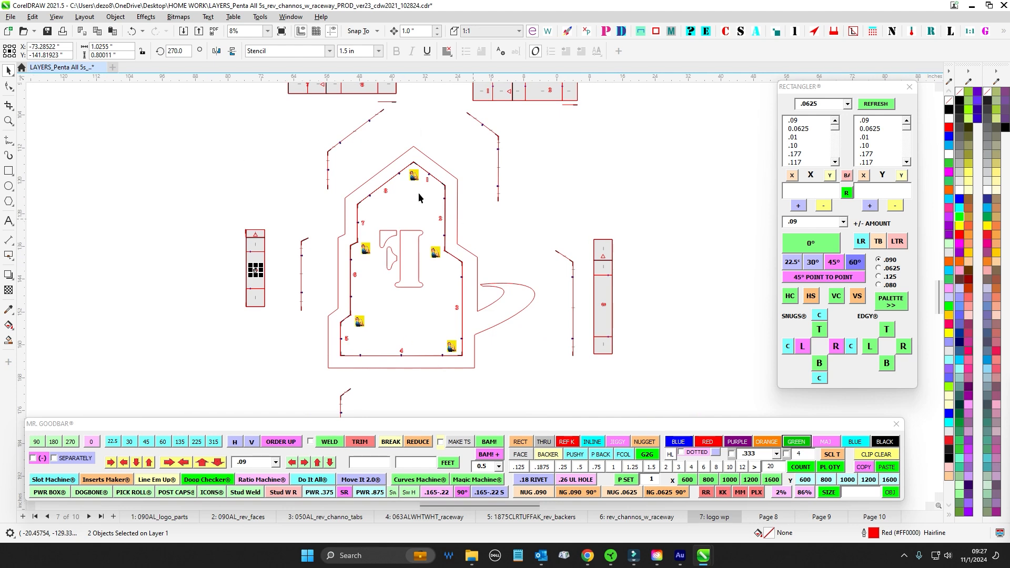
- Examine return piece 3 of the logo face, comparing its flat strip and folded profile with the corner between returns 2 and 3
scroll(614, 222, up, 3)
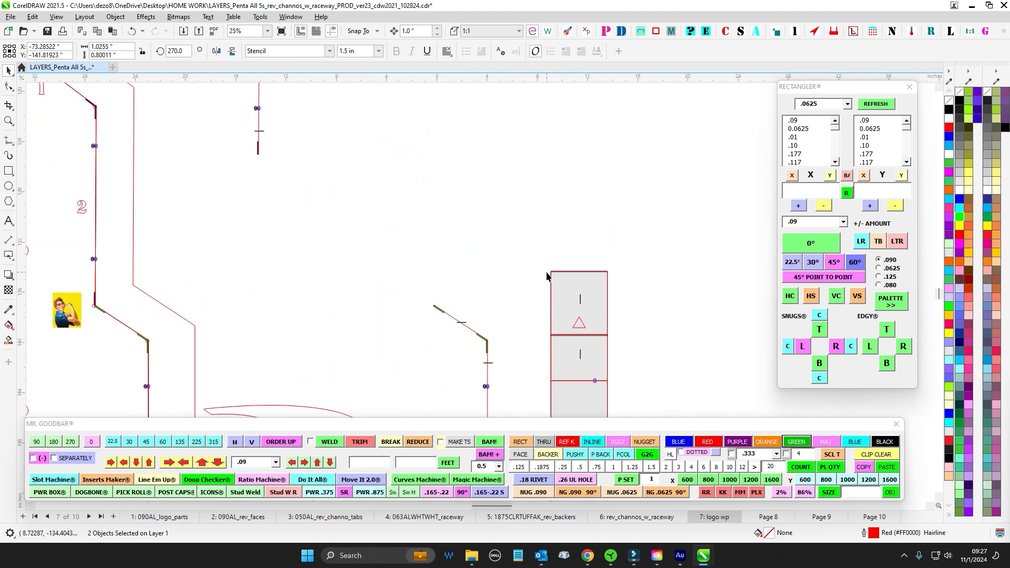
scroll(404, 291, down, 1)
scroll(398, 298, up, 1)
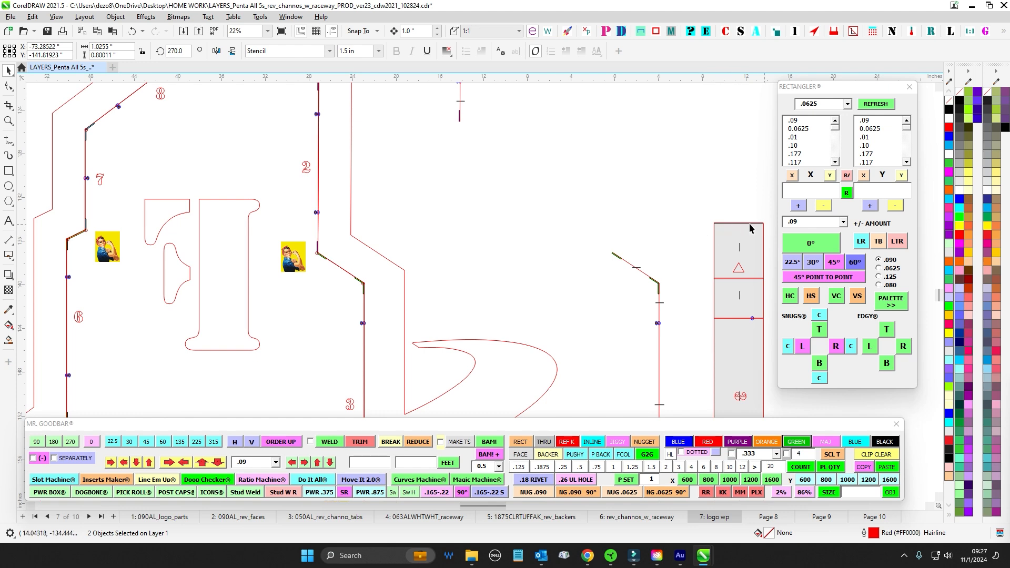
drag(462, 220, 478, 325)
drag(435, 183, 471, 329)
scroll(469, 333, down, 1)
drag(614, 351, 616, 257)
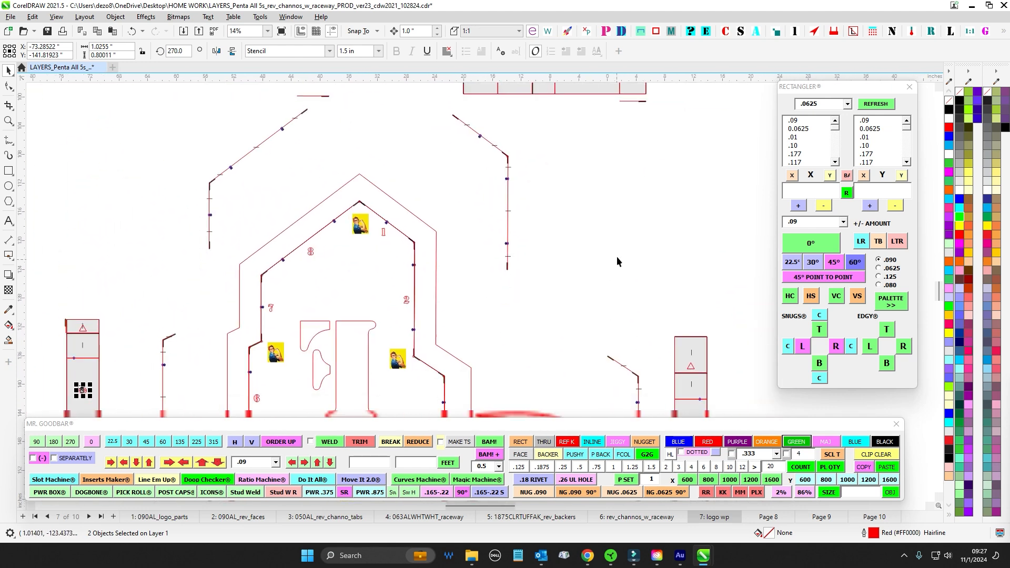
- Examine the BACKER layout, focusing on the outline, corners and numbered sections of the green backer panel
scroll(615, 257, down, 1)
drag(579, 337, 506, 210)
scroll(506, 210, down, 1)
scroll(506, 209, down, 1)
drag(641, 244, 320, 219)
drag(697, 184, 439, 198)
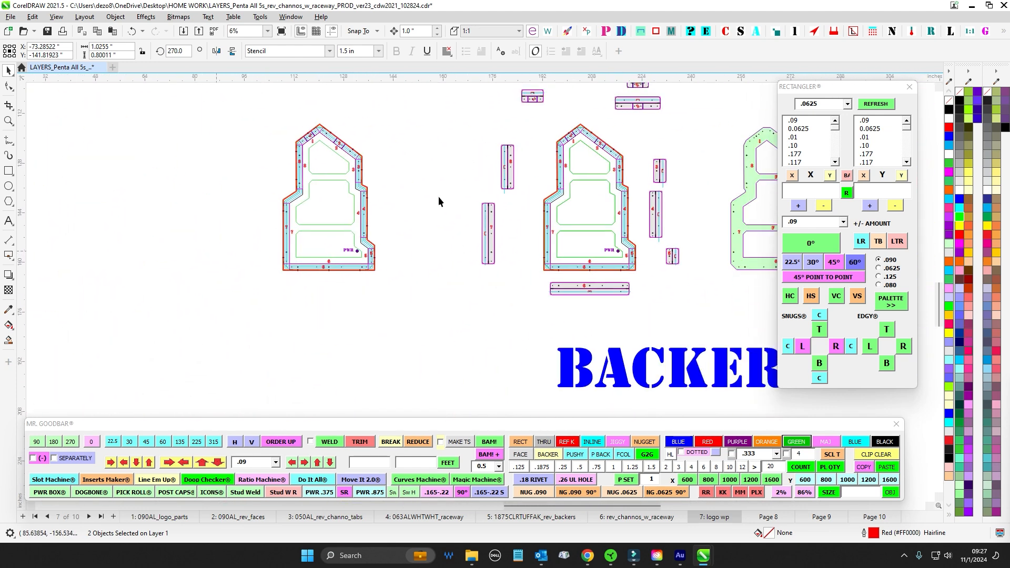
drag(672, 143, 602, 162)
scroll(597, 166, up, 4)
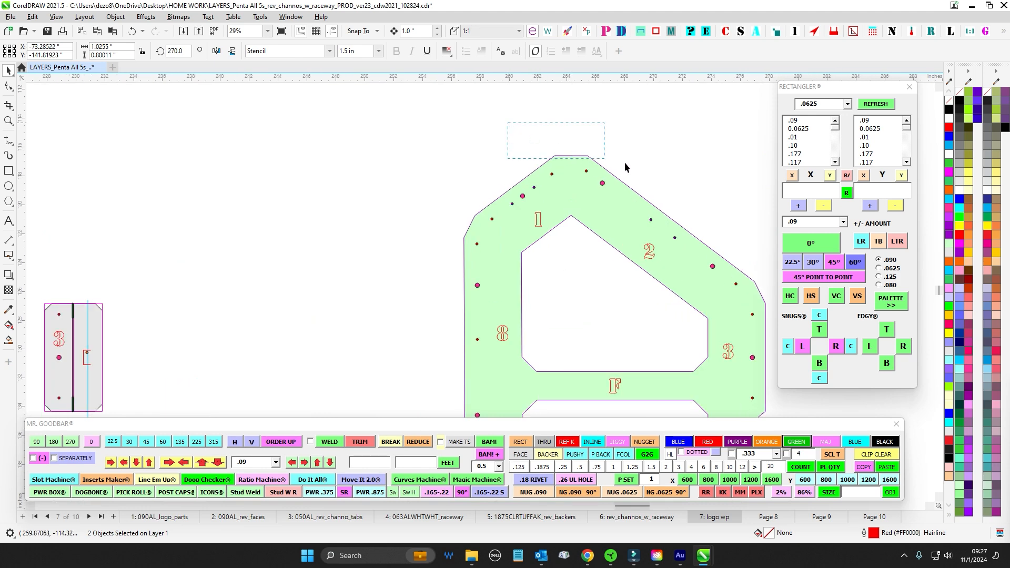
click(472, 215)
scroll(453, 260, down, 1)
drag(440, 390, 451, 262)
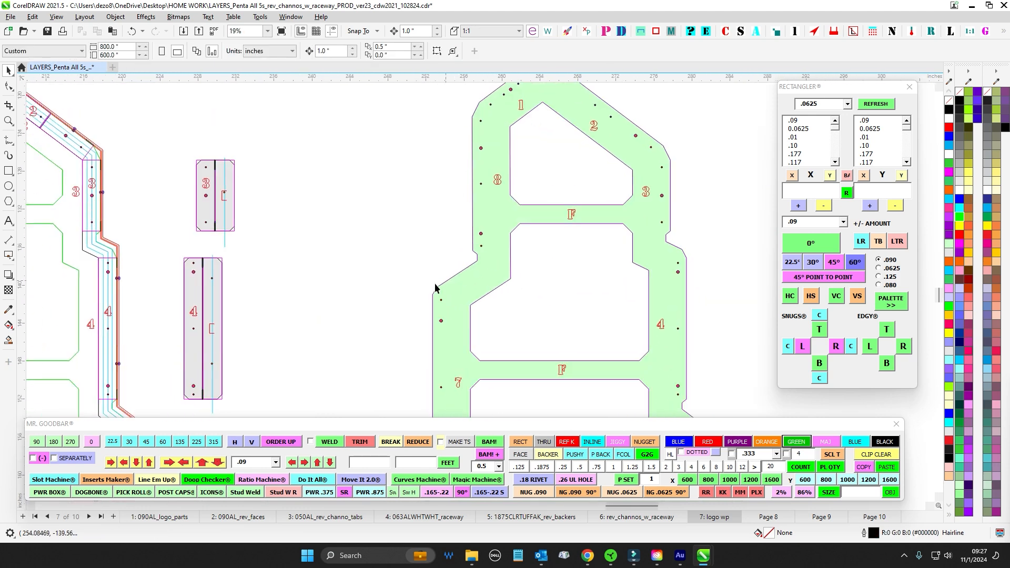
drag(263, 341, 686, 258)
scroll(350, 260, down, 1)
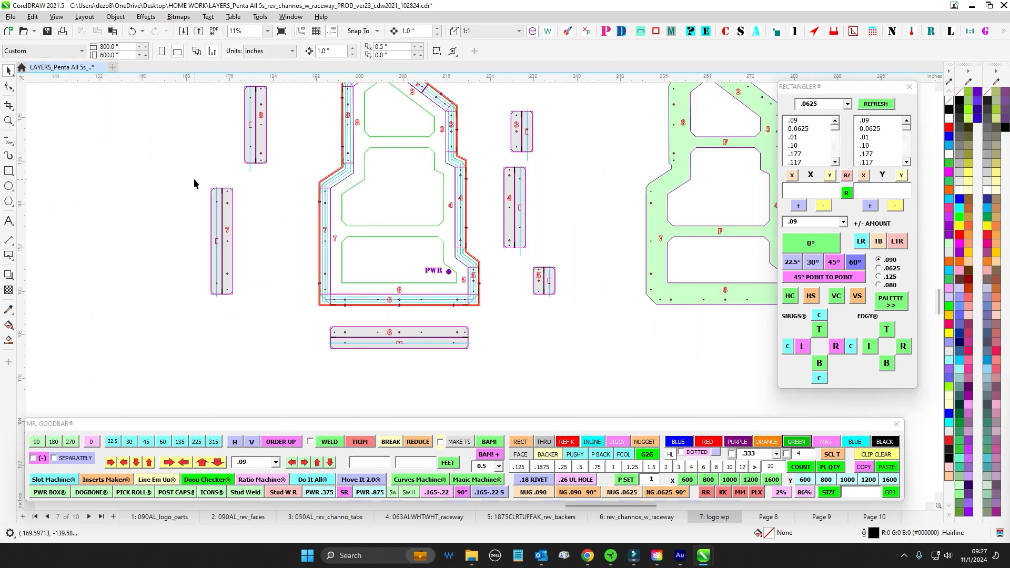
- Inspect backer strip 6 and the corner near the PWR hole where strips 5 and 6 meet
drag(194, 178, 255, 312)
drag(312, 325, 504, 351)
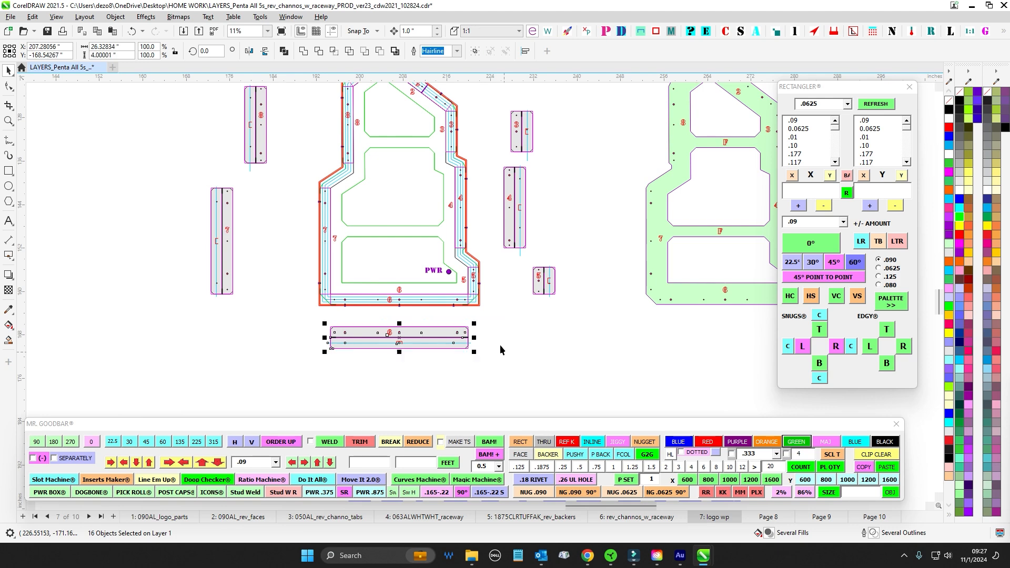
scroll(469, 290, up, 3)
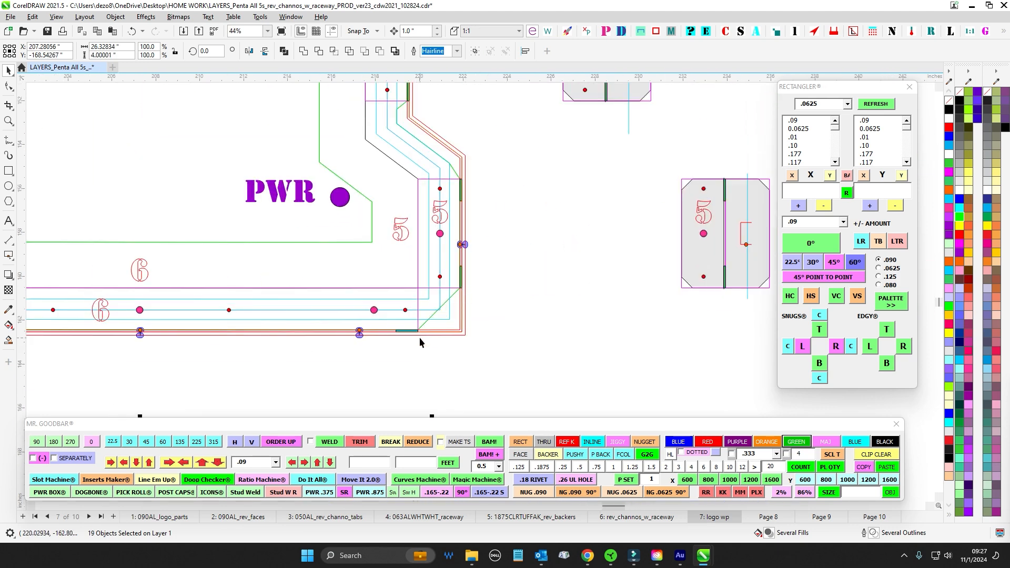
scroll(452, 336, up, 2)
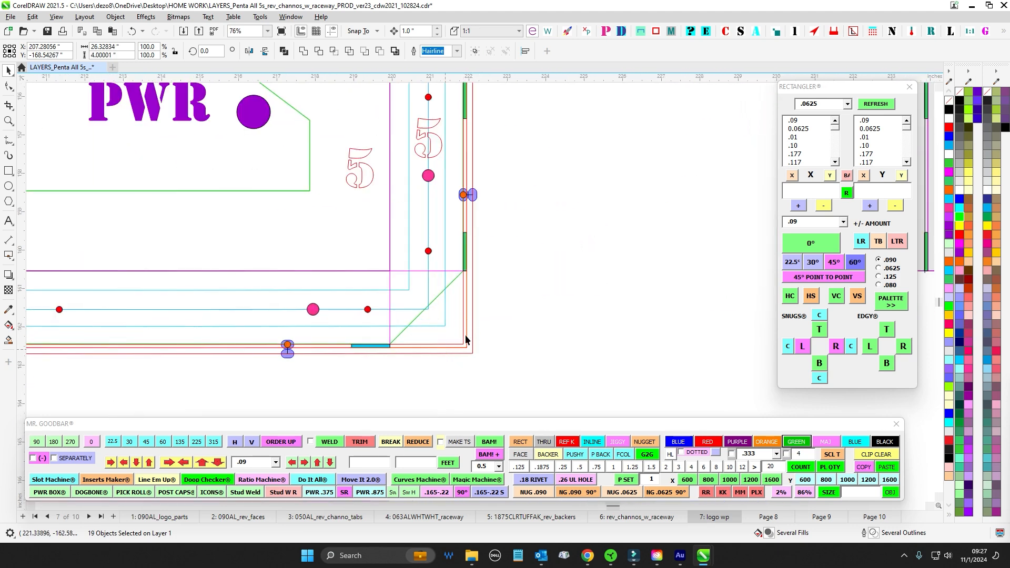
scroll(474, 332, down, 5)
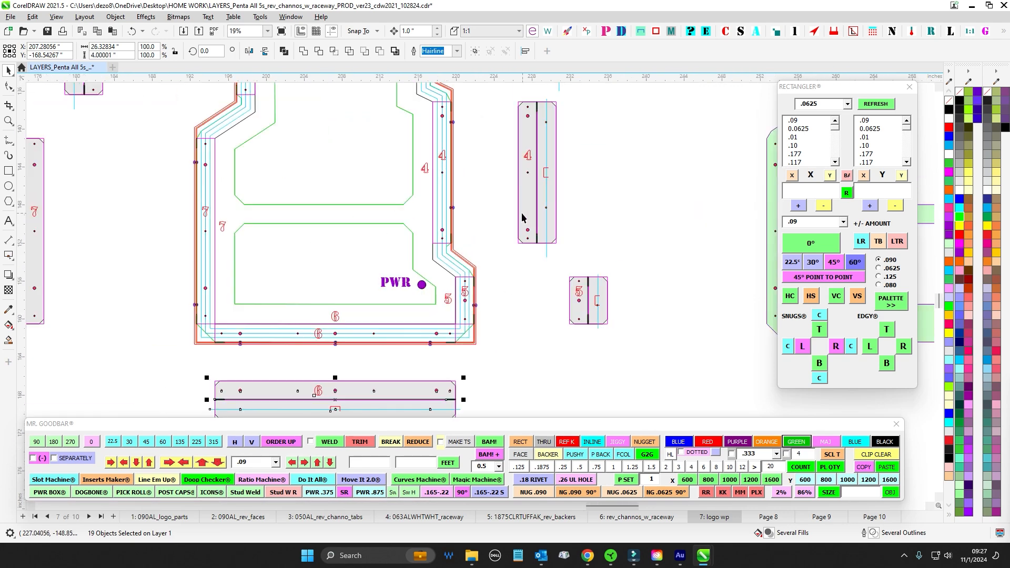
- Inspect the peak where backer strips 1 and 2 meet, and return to the logo face with its surrounding return pieces
scroll(382, 193, up, 1)
scroll(380, 210, up, 2)
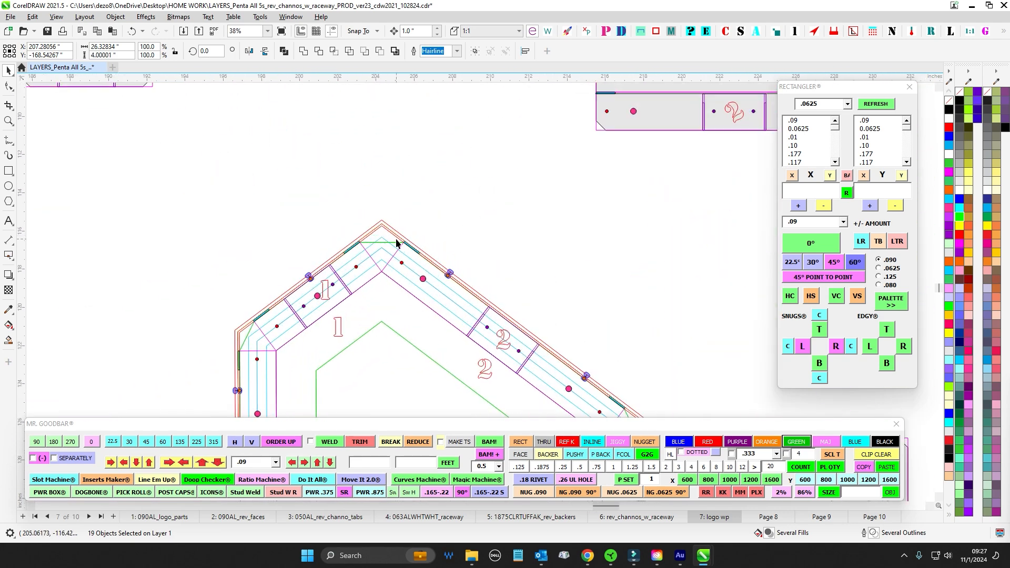
scroll(410, 242, down, 1)
drag(428, 216, 421, 261)
click(421, 260)
scroll(421, 260, down, 1)
drag(417, 329, 489, 234)
scroll(489, 235, down, 1)
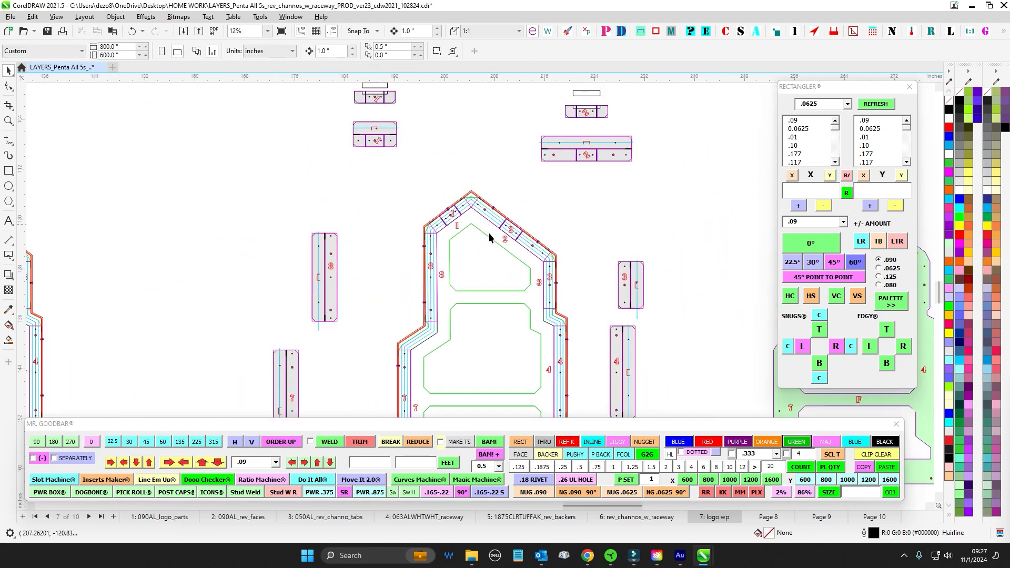
scroll(490, 234, down, 1)
drag(311, 246, 593, 214)
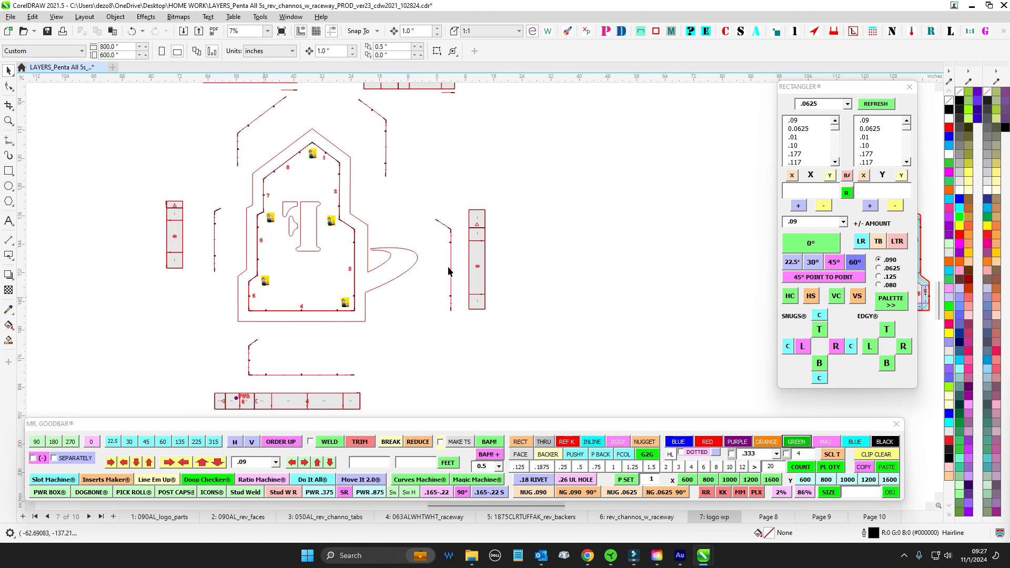
- Review the assembly diagrams above the FACE layout and select the RETURNS FIRST diagram
scroll(427, 352, down, 1)
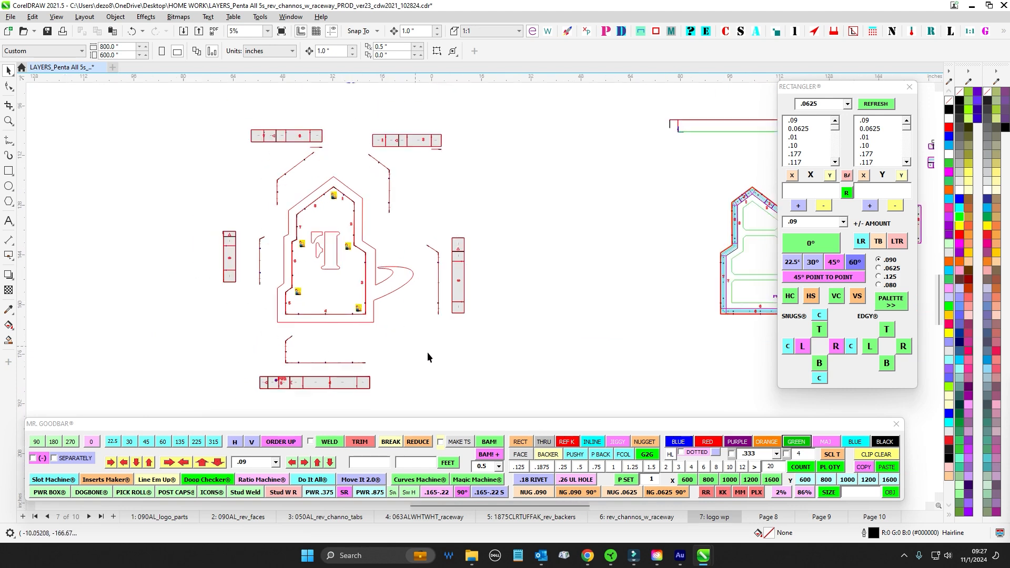
scroll(429, 350, down, 3)
drag(270, 232, 459, 266)
scroll(433, 259, down, 2)
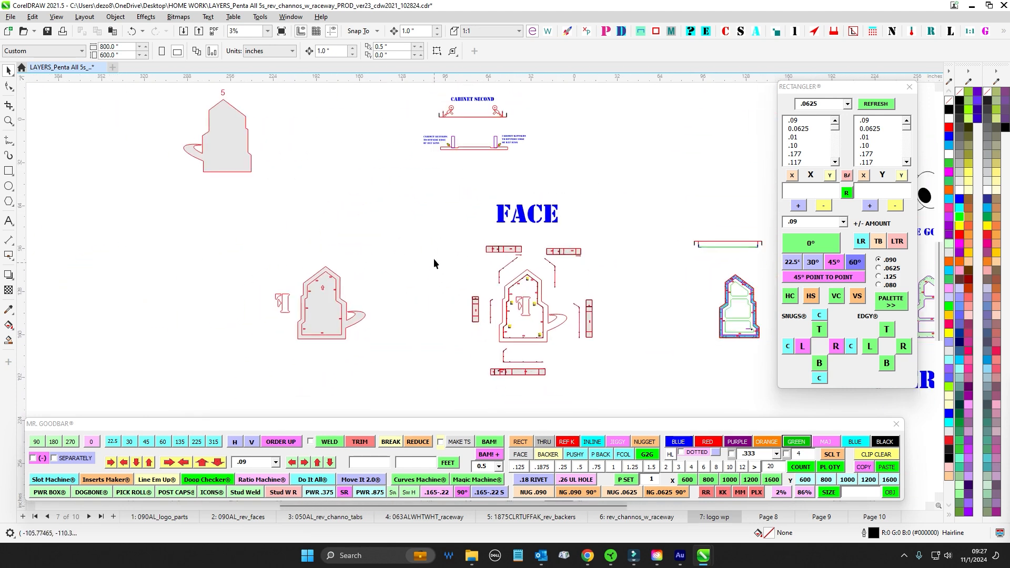
scroll(428, 148, up, 1)
drag(259, 166, 251, 234)
drag(417, 116, 510, 145)
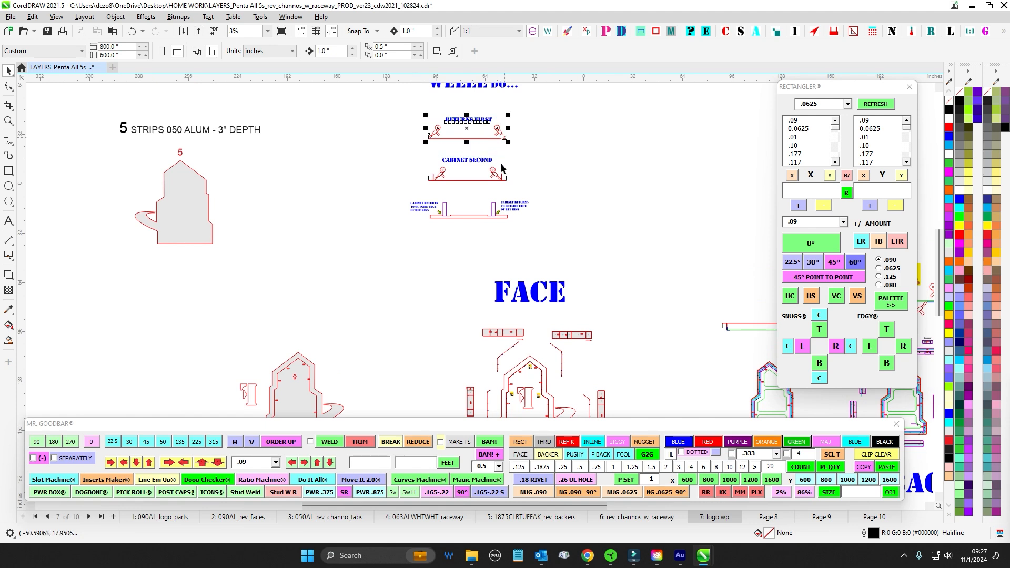
- Select the grey logo face with its cut-out letter, followed by the inner FACE outline with its surrounding return pieces
drag(304, 349, 323, 185)
drag(243, 174, 389, 289)
drag(550, 220, 359, 262)
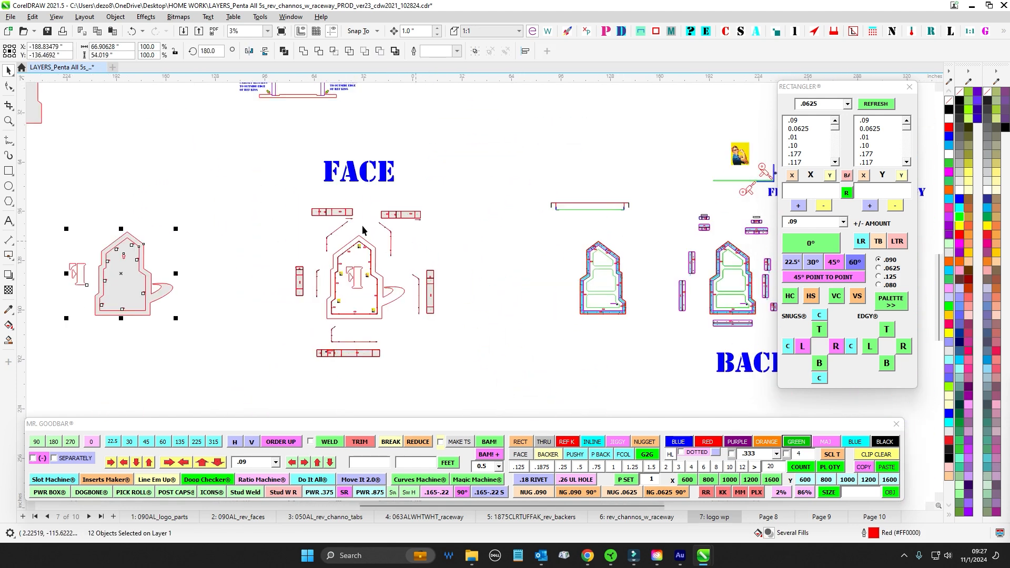
drag(295, 193, 394, 318)
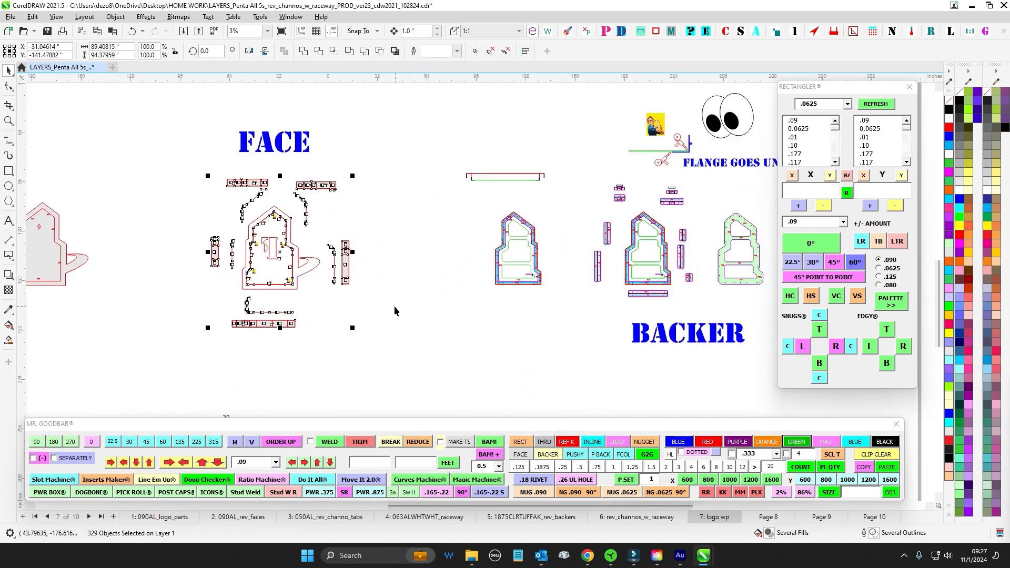
- Select the green backer panel with its holes and section numbers beside the BACKER layout
drag(725, 221, 571, 230)
scroll(571, 236, up, 1)
scroll(564, 243, up, 1)
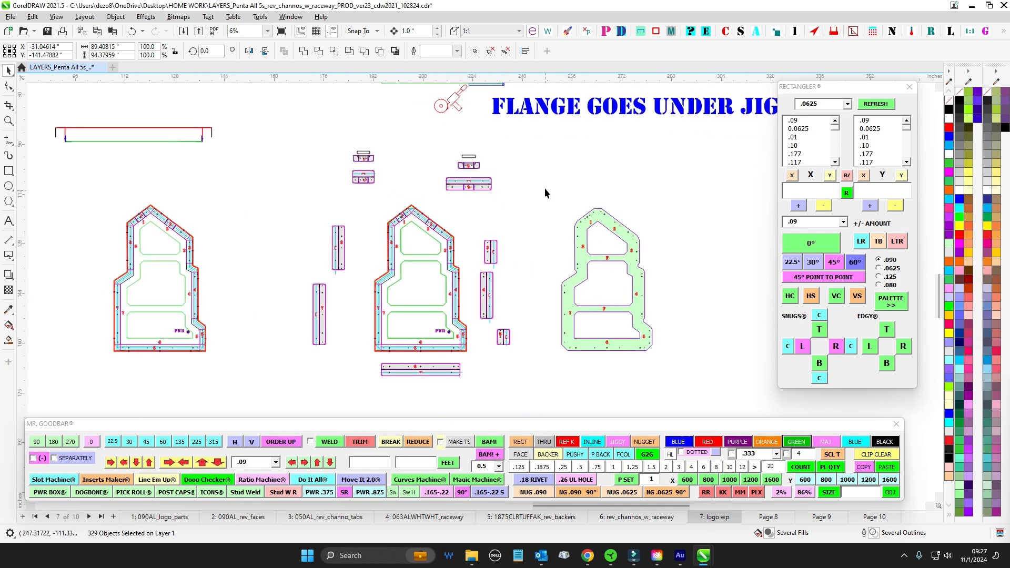
drag(701, 375, 709, 386)
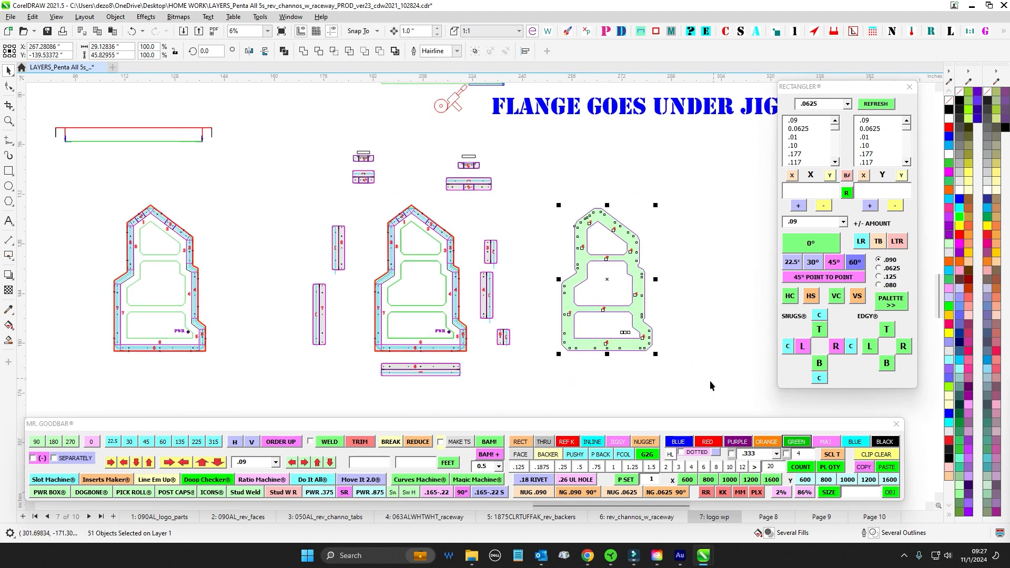
scroll(523, 209, up, 1)
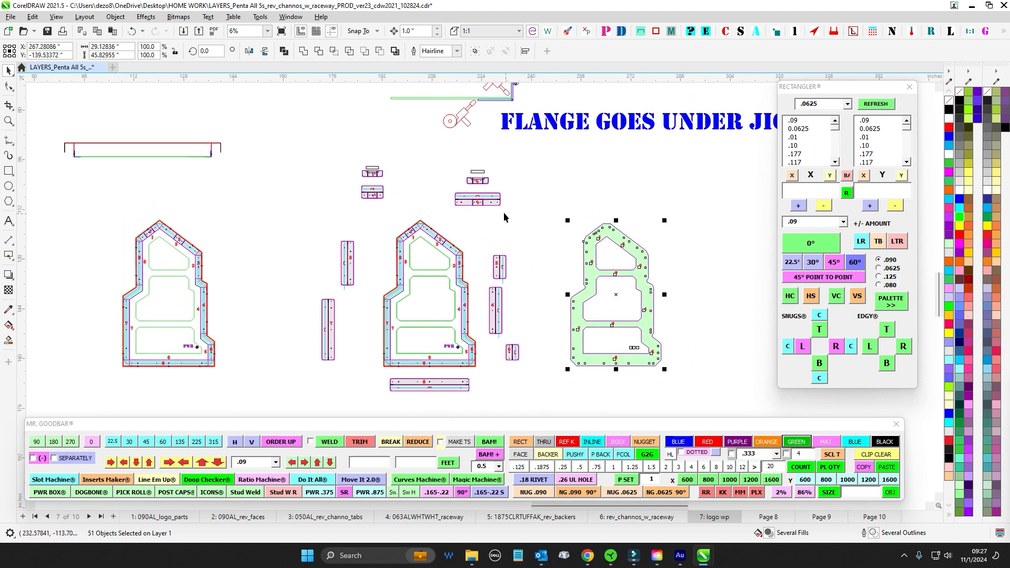
- Select the upper clamp and angle profile in the flange diagram and view the FLANGE GOES UNDER JIGGY note
scroll(483, 200, up, 1)
scroll(503, 219, down, 2)
drag(531, 234, 505, 328)
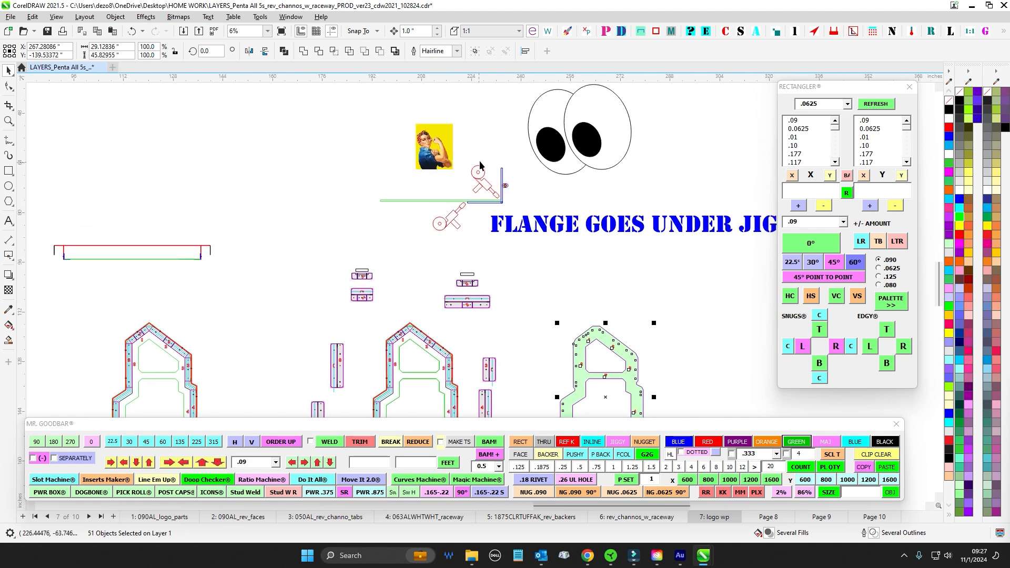
scroll(481, 166, up, 2)
drag(443, 255, 444, 255)
drag(656, 343, 395, 343)
scroll(395, 337, up, 1)
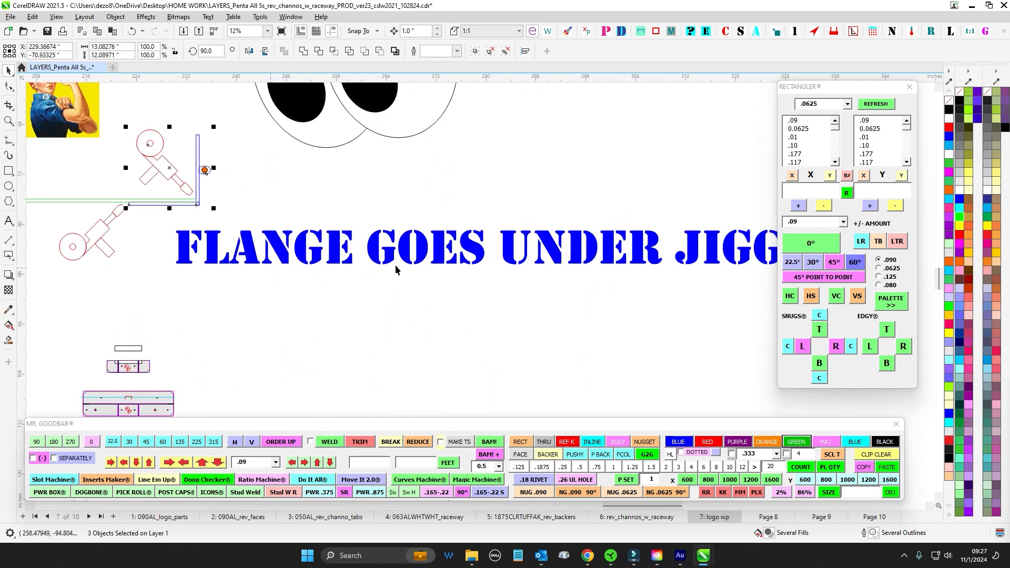
drag(437, 213, 821, 242)
- Compare the backer strips with the flange diagram and select only the orange-centred oval beside the upright flange
scroll(596, 188, up, 1)
scroll(592, 257, down, 2)
drag(578, 400, 525, 192)
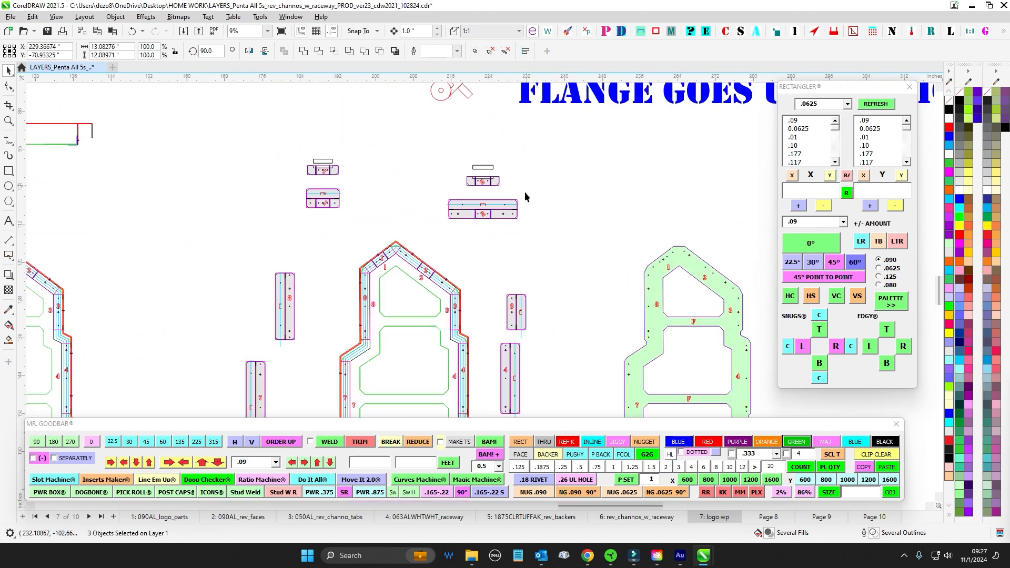
drag(519, 326, 422, 341)
drag(463, 172, 500, 348)
scroll(468, 205, up, 2)
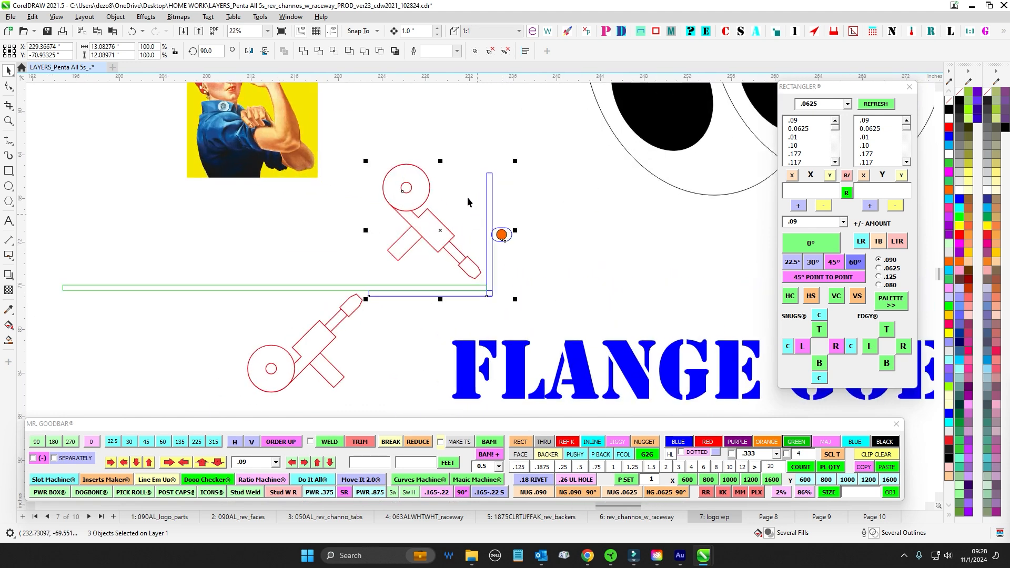
key(Escape)
scroll(500, 271, down, 2)
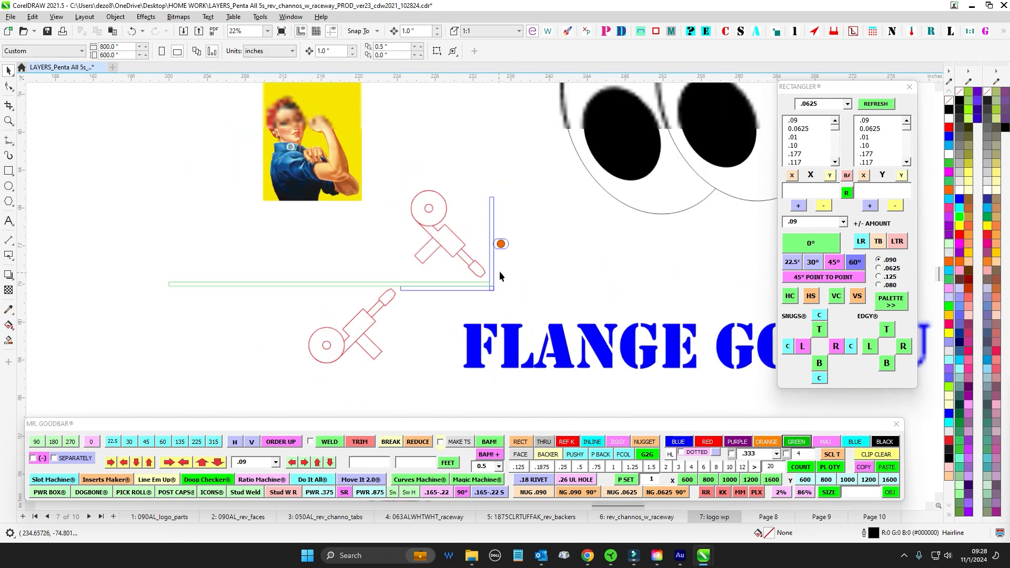
drag(492, 208, 512, 315)
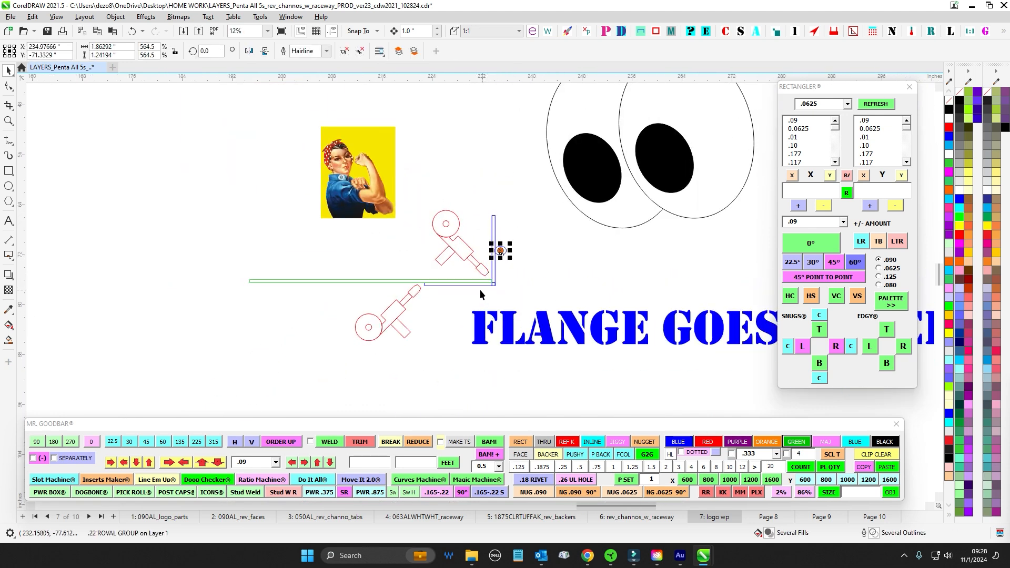
scroll(490, 272, up, 2)
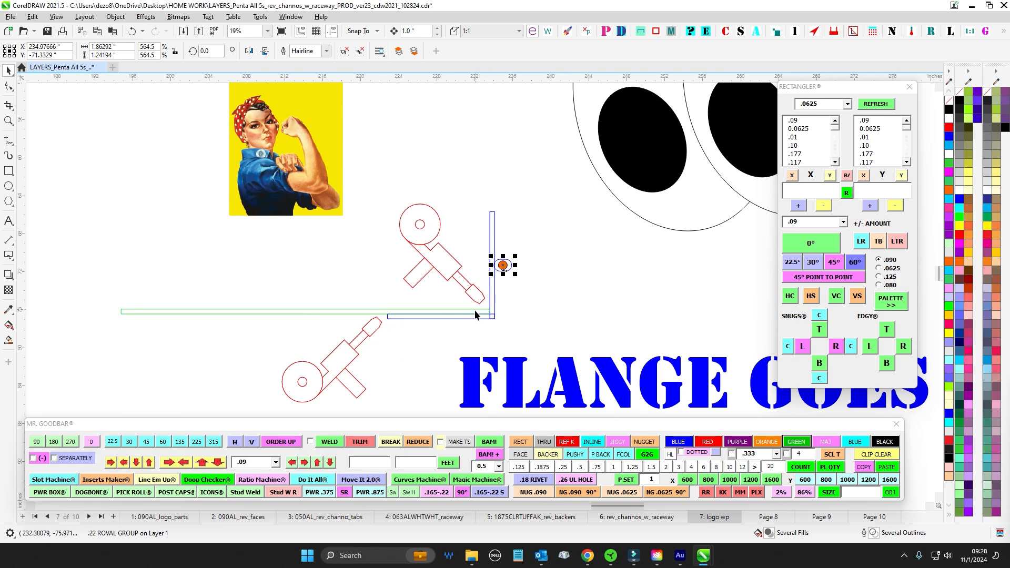
- Compare the FACE and BACKER layouts, and examine how the green backer sits against the blue angle in the flange diagram
scroll(560, 235, down, 8)
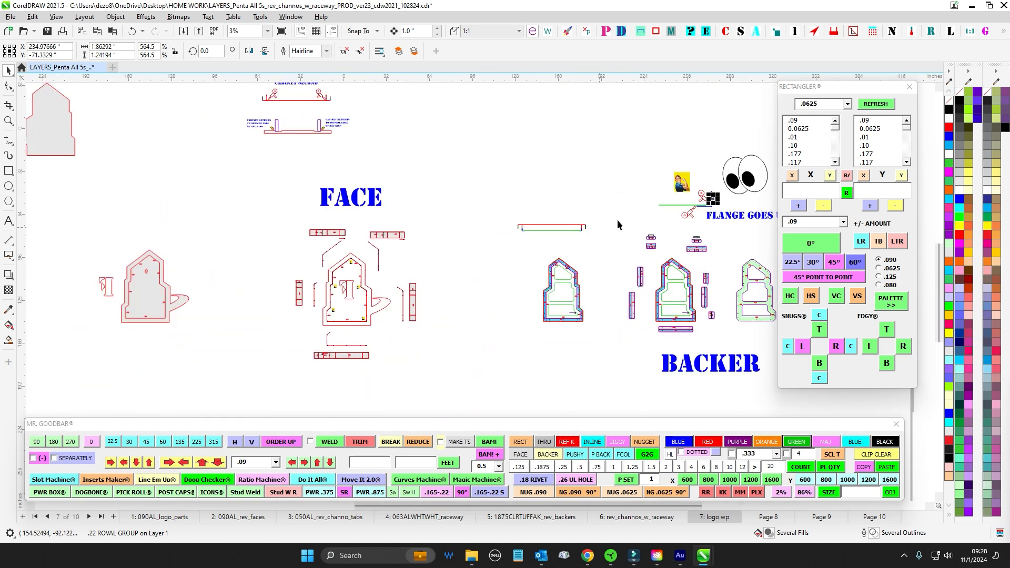
scroll(336, 285, up, 2)
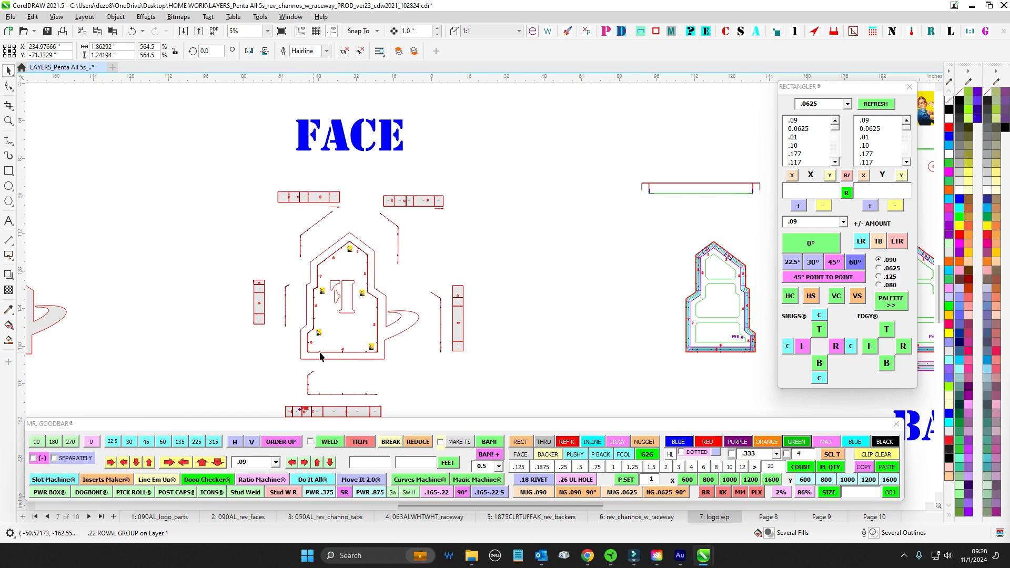
drag(573, 228, 383, 234)
scroll(384, 235, down, 1)
drag(607, 206, 474, 209)
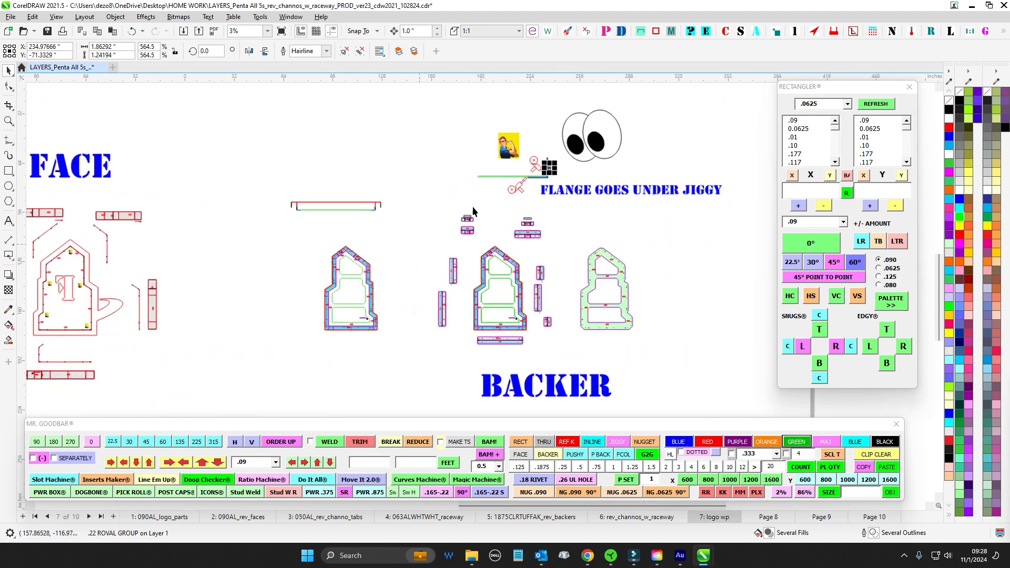
scroll(521, 177, up, 3)
scroll(608, 187, up, 2)
drag(569, 225, 480, 291)
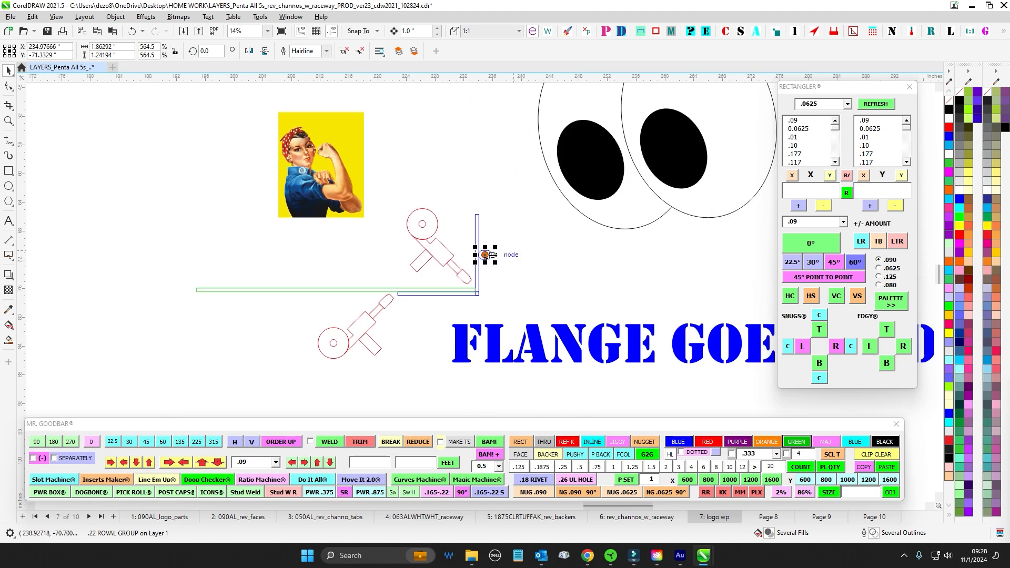
scroll(466, 289, down, 2)
scroll(473, 287, up, 3)
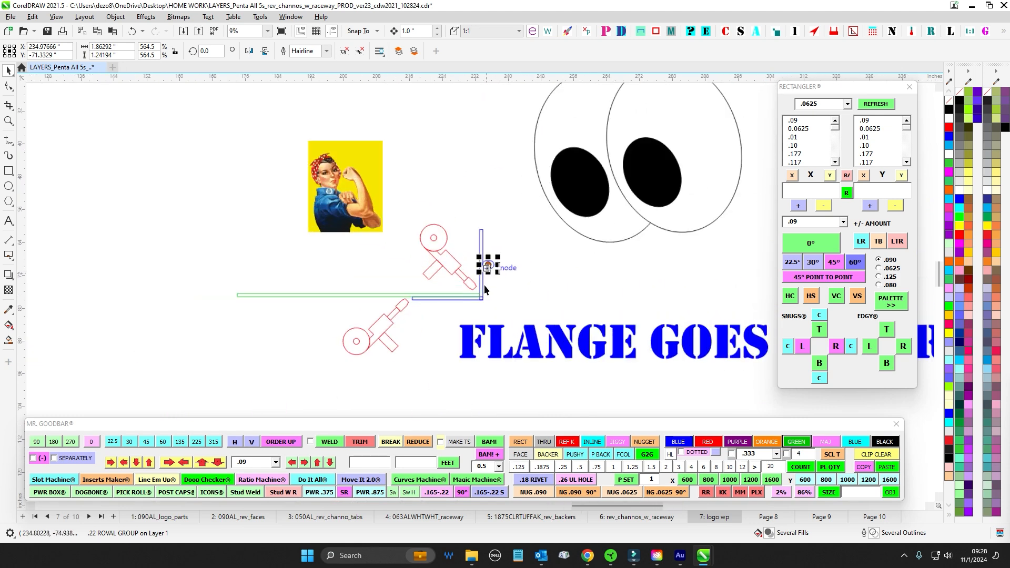
scroll(476, 286, down, 2)
- Inspect backer strips 8, 1, 2 and 3 around the peak and compare them with the blue flange beneath the green backer
drag(482, 355, 605, 84)
scroll(449, 199, up, 2)
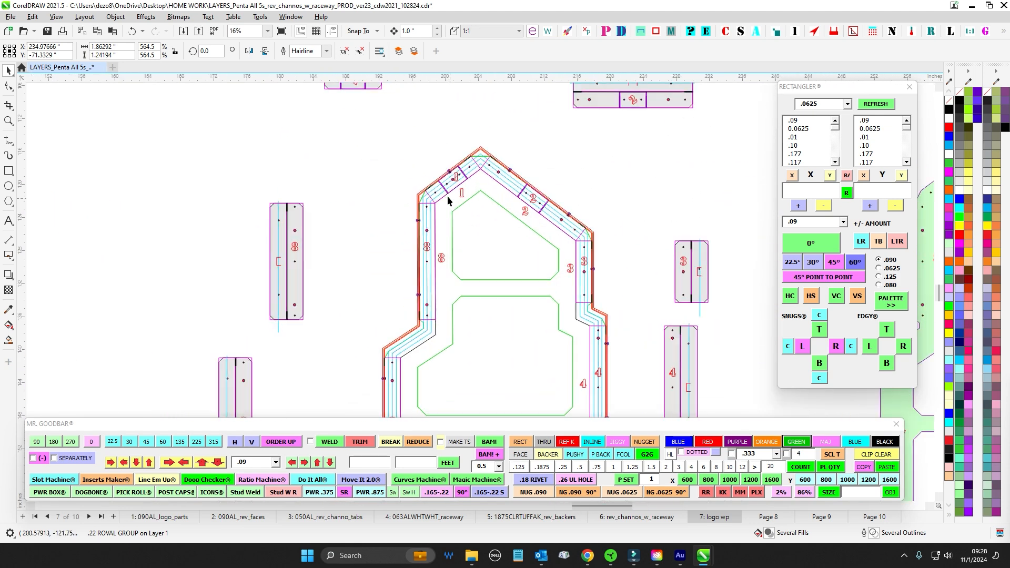
scroll(421, 209, up, 1)
scroll(419, 211, up, 2)
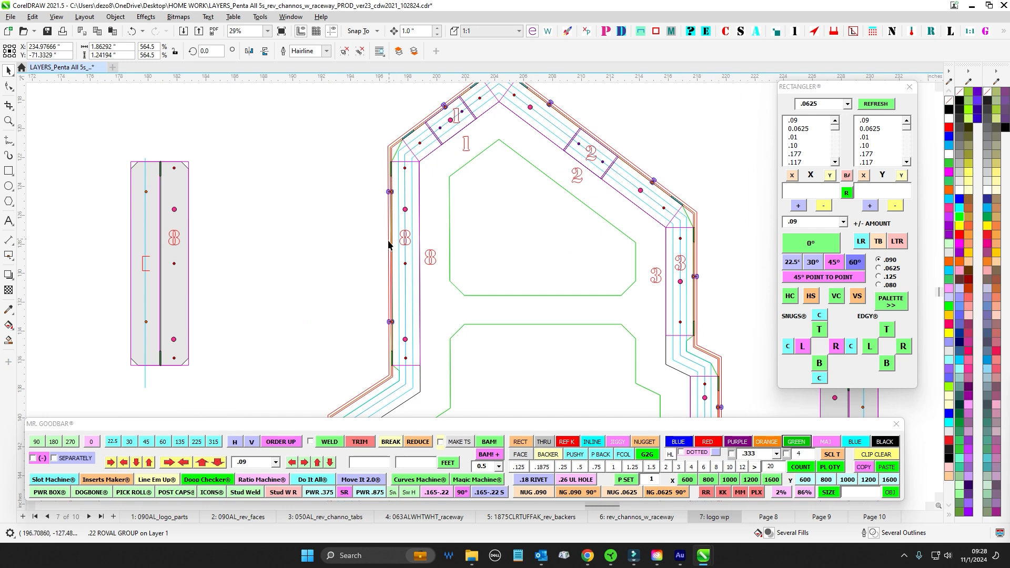
scroll(471, 237, down, 3)
scroll(453, 231, up, 2)
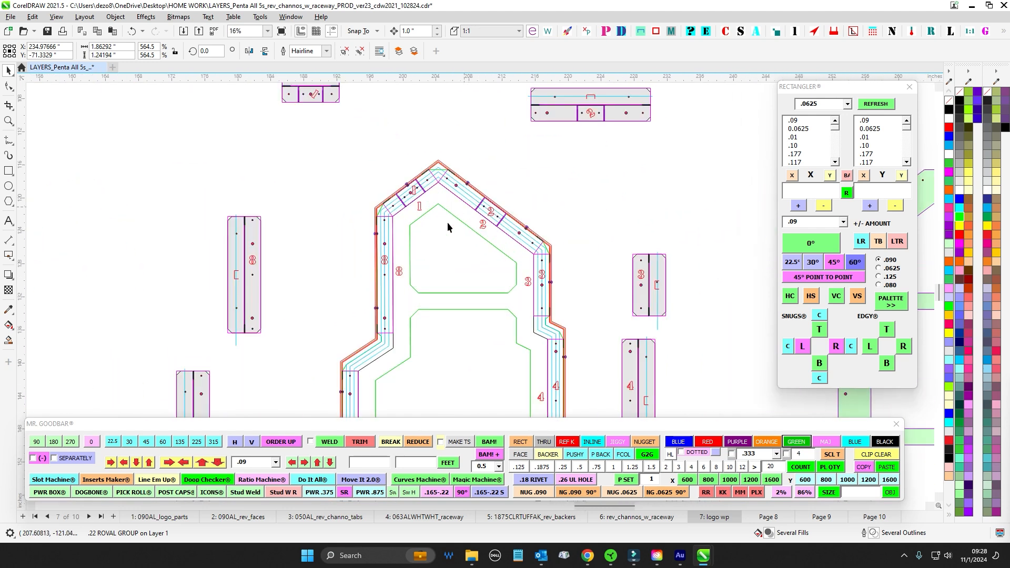
scroll(585, 192, up, 1)
drag(585, 192, 526, 404)
drag(583, 181, 453, 418)
scroll(430, 213, up, 3)
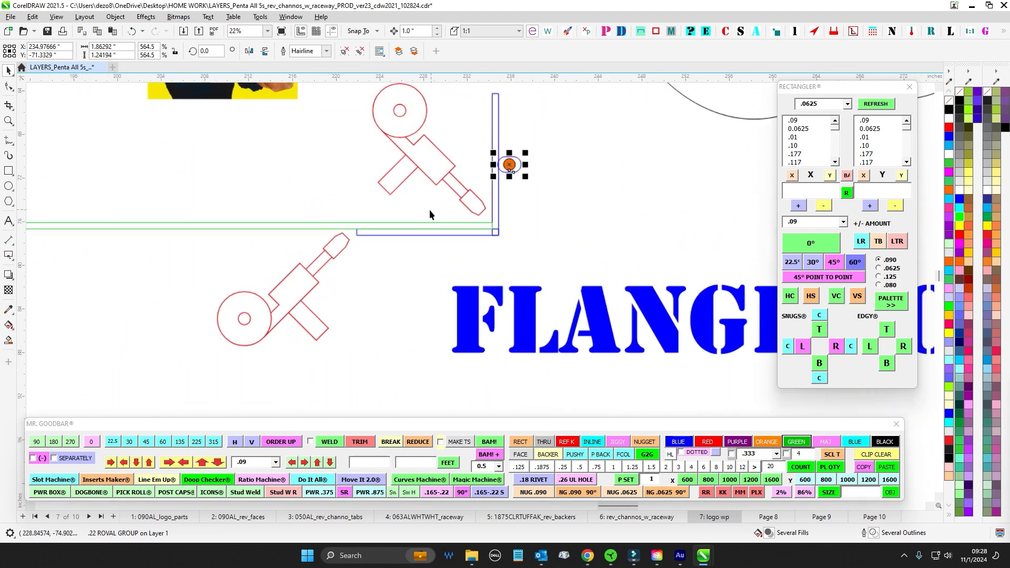
scroll(335, 241, up, 3)
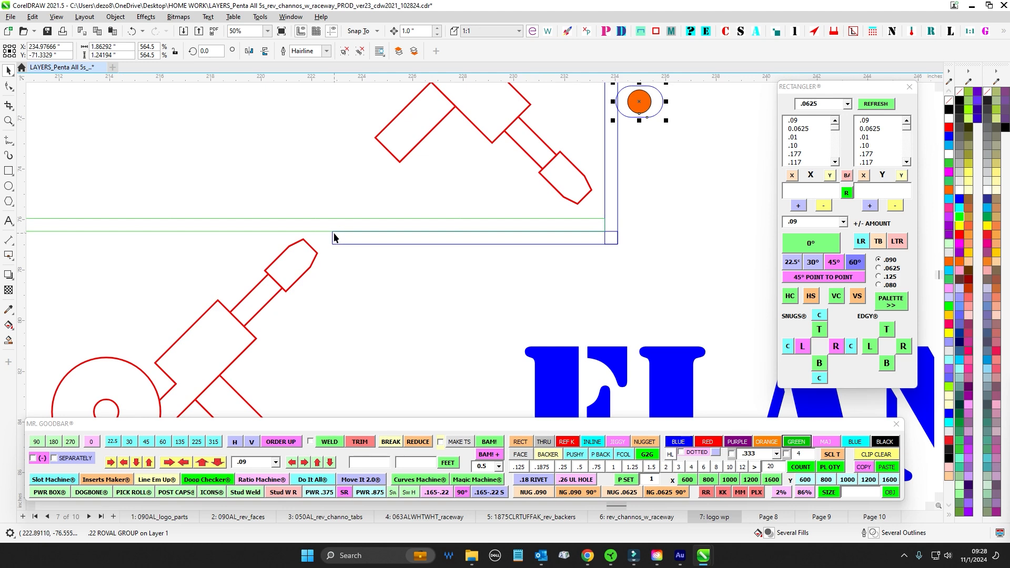
- Compare the numbered backer strips with the green panel, clear the selection, and inspect flat strip 4 against its place on the outline
scroll(367, 255, down, 4)
drag(436, 311, 469, 231)
drag(529, 358, 405, 142)
scroll(405, 142, up, 1)
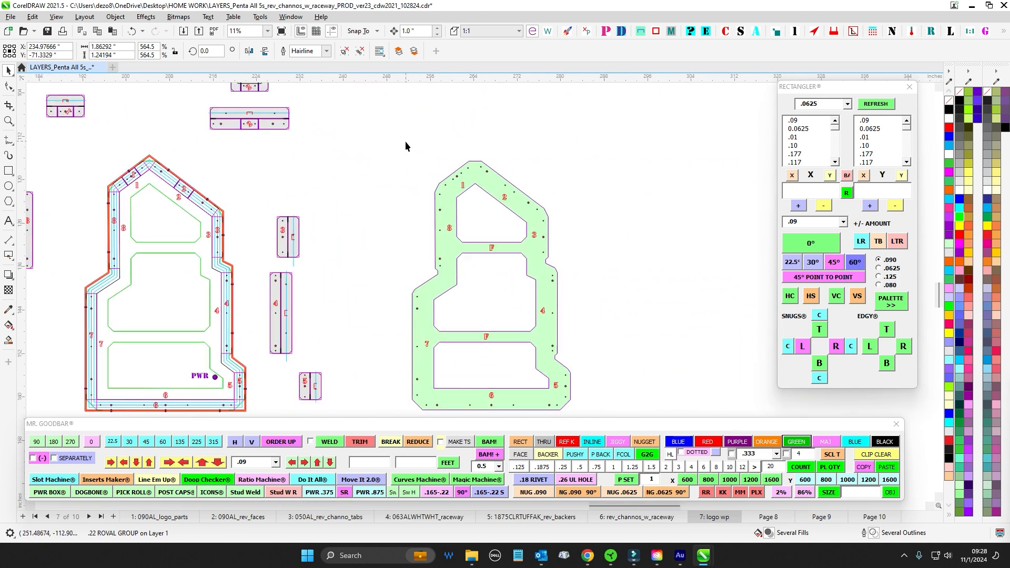
drag(289, 148, 455, 137)
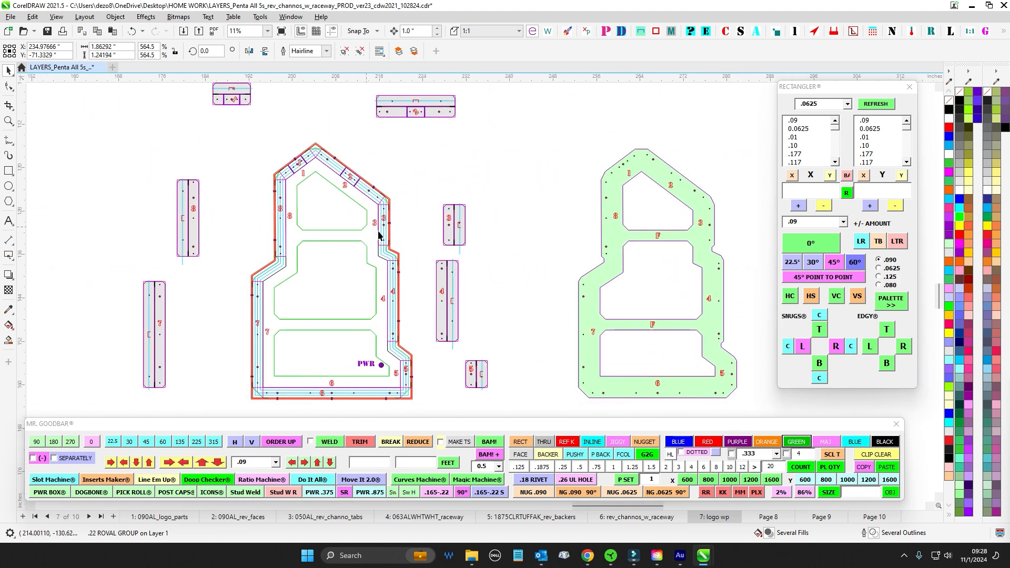
drag(406, 176, 440, 244)
scroll(429, 204, down, 1)
click(431, 198)
scroll(419, 255, up, 3)
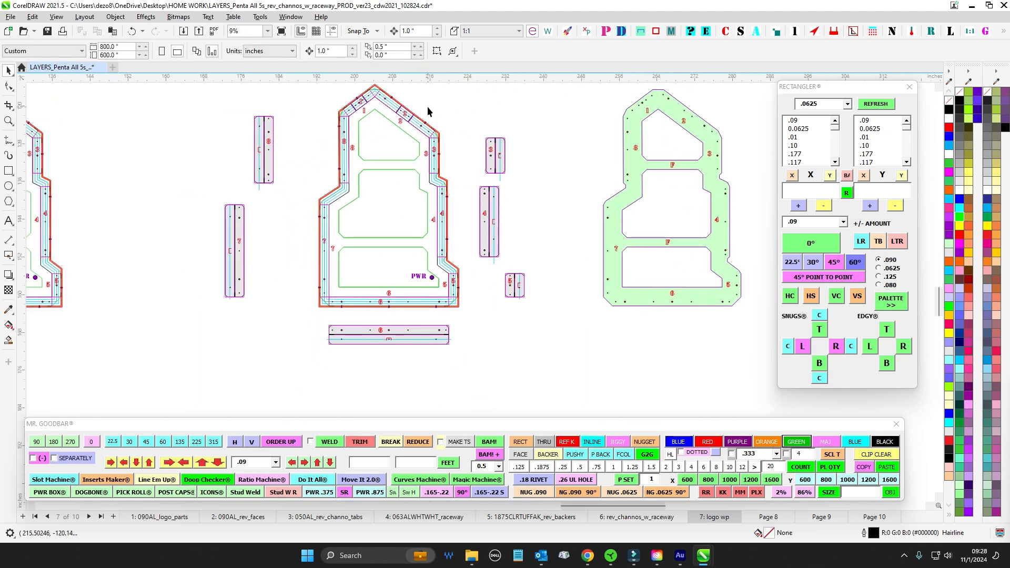
scroll(425, 156, up, 2)
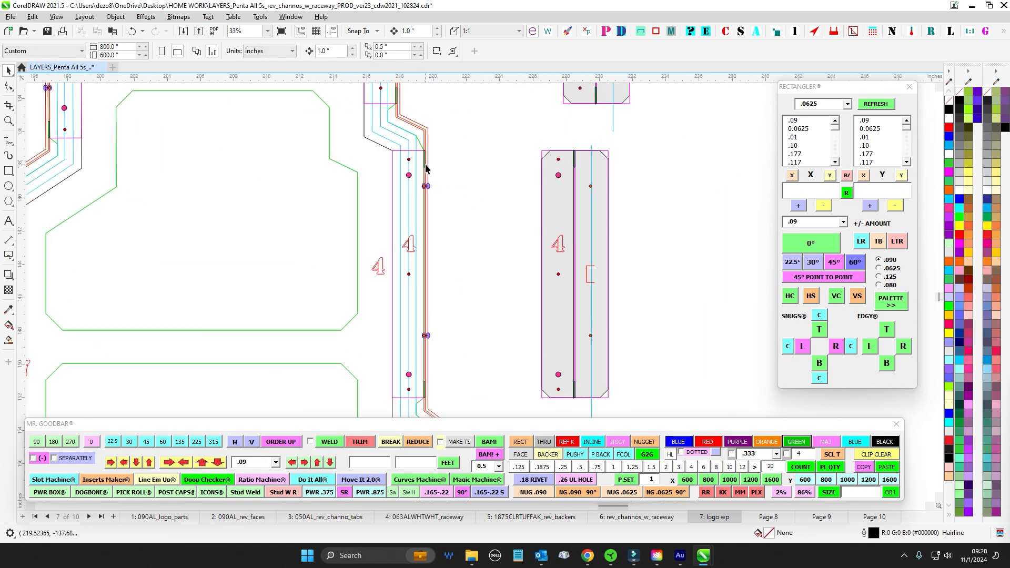
scroll(456, 270, down, 2)
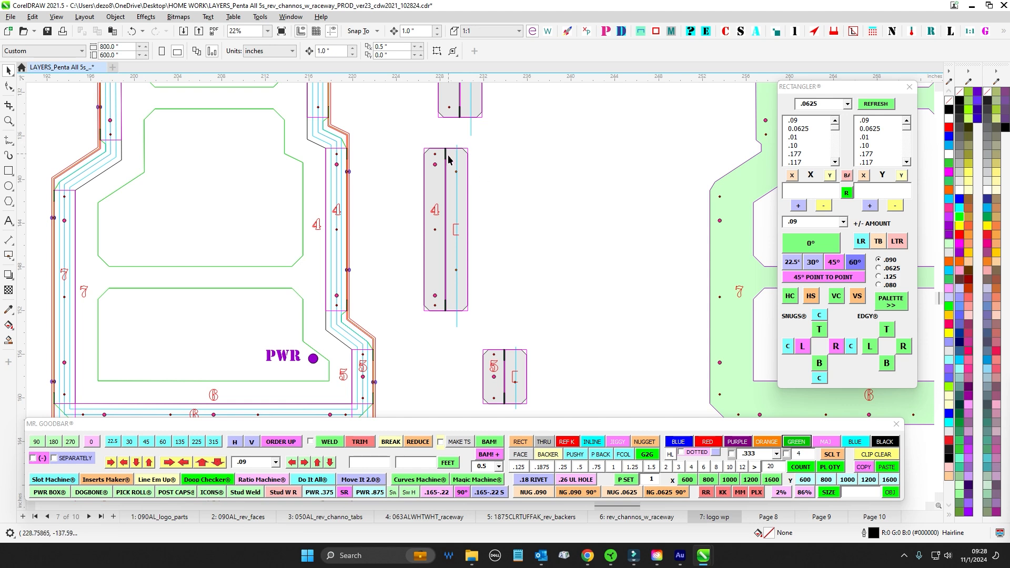
- Examine the backer peak and its loose strips, and select the notched piece of strip 1
scroll(382, 230, down, 1)
drag(381, 229, 383, 318)
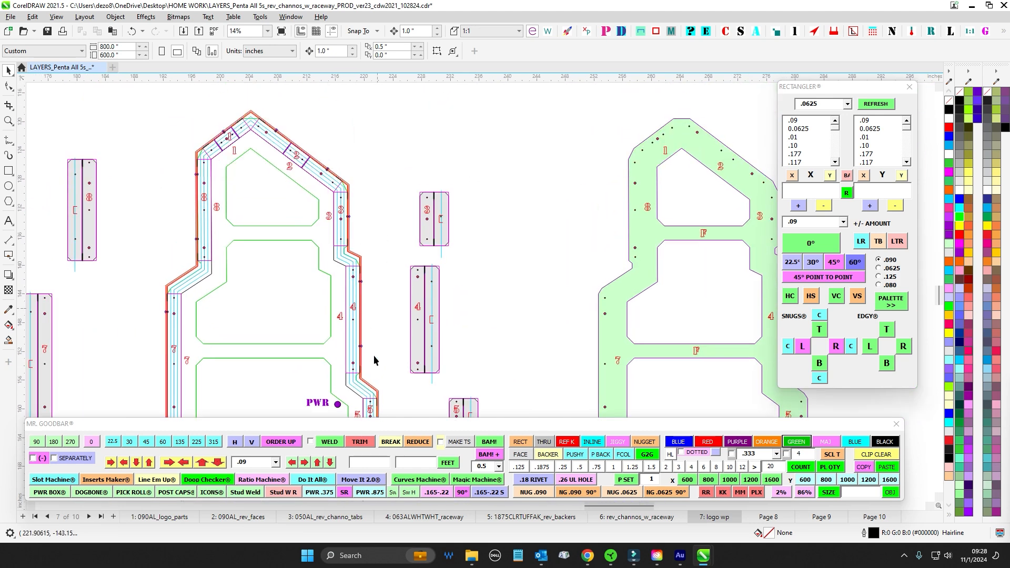
drag(327, 147, 430, 231)
scroll(429, 232, up, 1)
drag(277, 215, 349, 242)
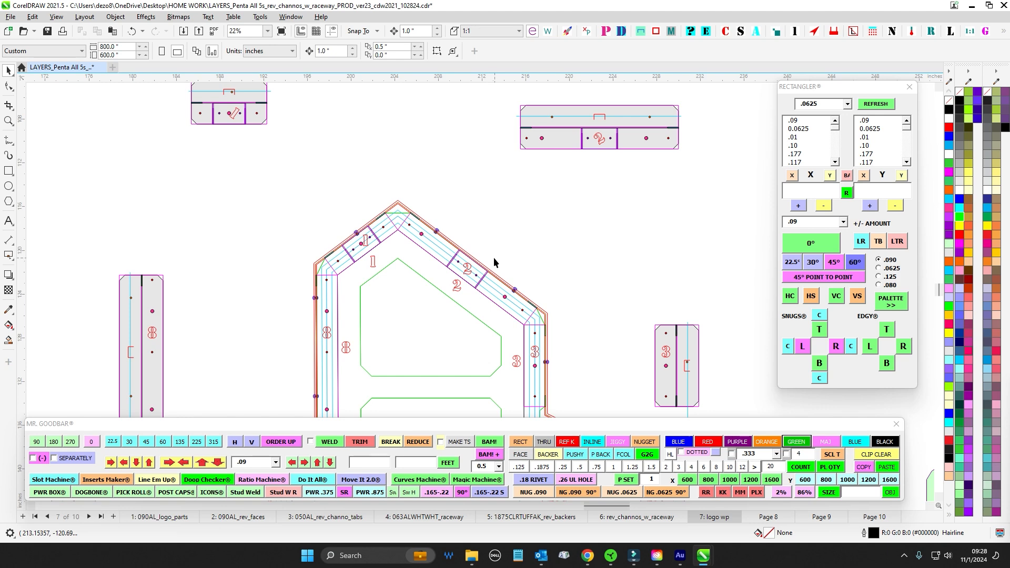
drag(494, 257, 461, 320)
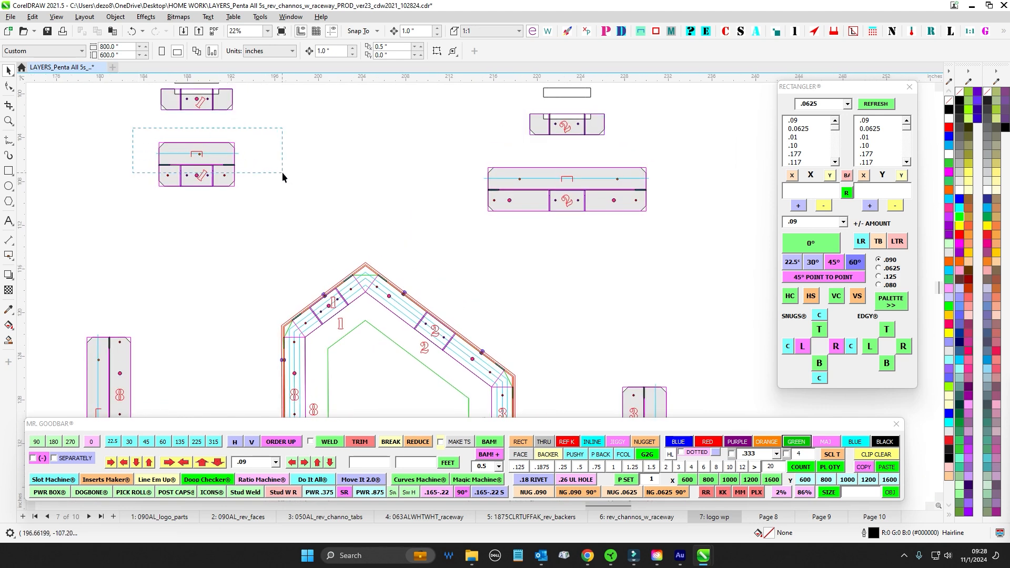
drag(282, 172, 326, 203)
scroll(316, 210, up, 3)
- Compare the notched and full flat pieces of strip 1 with strip 1's position on the backer peak
drag(380, 225, 412, 232)
drag(431, 303, 454, 235)
scroll(477, 271, down, 1)
mouse_move(471, 342)
mouse_down()
mouse_move(441, 274)
mouse_move(378, 248)
mouse_move(362, 224)
mouse_up()
scroll(371, 261, up, 1)
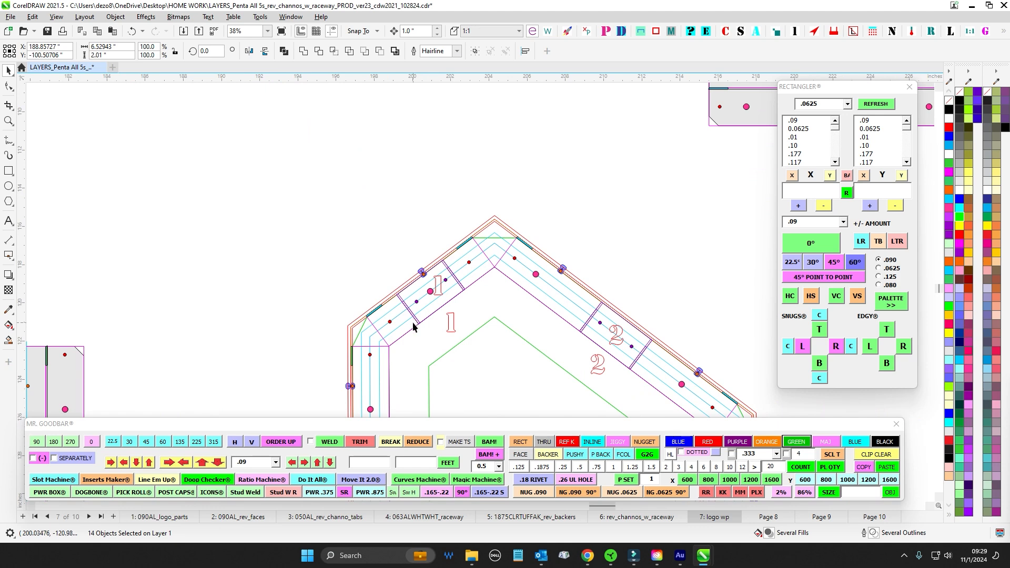
scroll(459, 296, down, 1)
drag(302, 200, 356, 345)
scroll(328, 192, up, 3)
drag(429, 335, 453, 258)
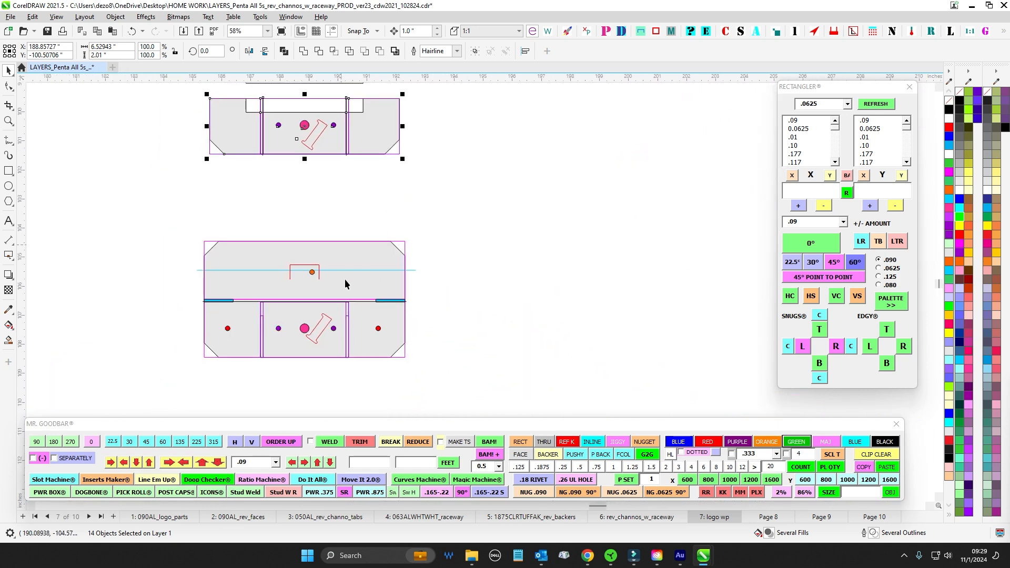
- Examine the backer peak and select the strip 1 pieces in place on the outline
scroll(349, 267, down, 3)
drag(442, 342, 361, 156)
drag(478, 328, 440, 255)
scroll(440, 255, up, 2)
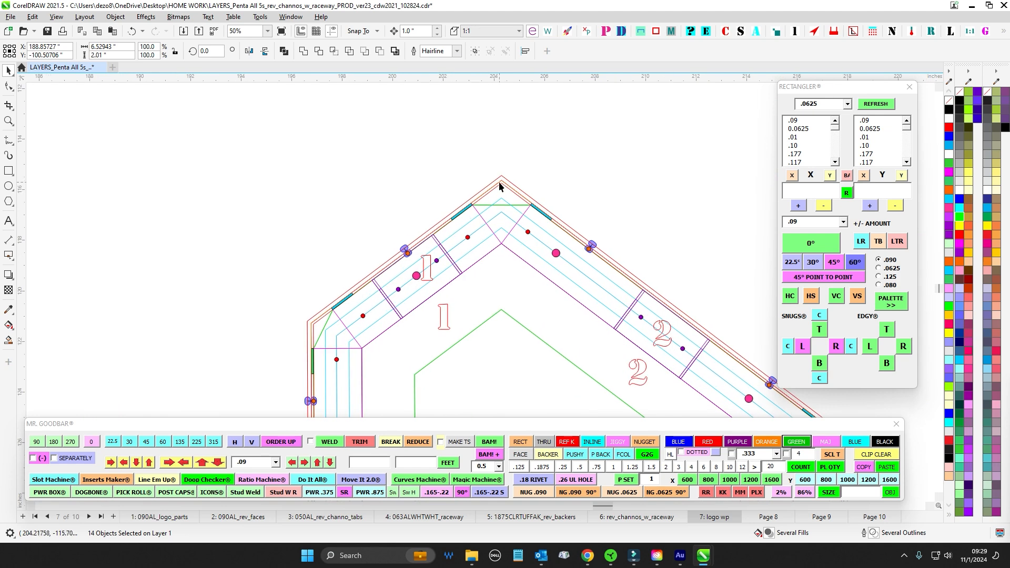
drag(502, 173, 297, 326)
scroll(413, 102, down, 3)
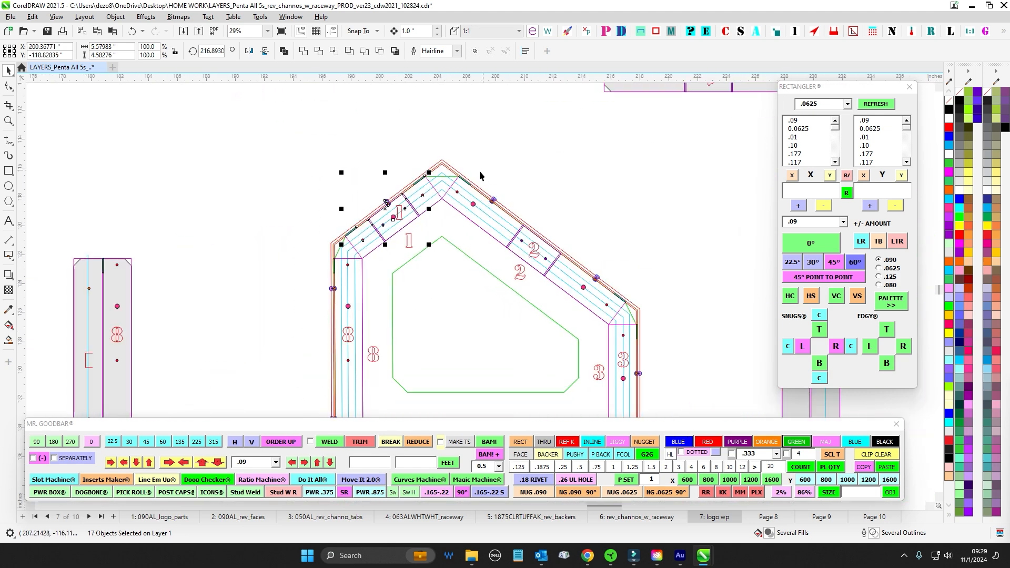
- Compare strips 1 and 2 on the sloped backer edges, selecting the strip 2 pieces and clearing the selection
scroll(444, 128, down, 2)
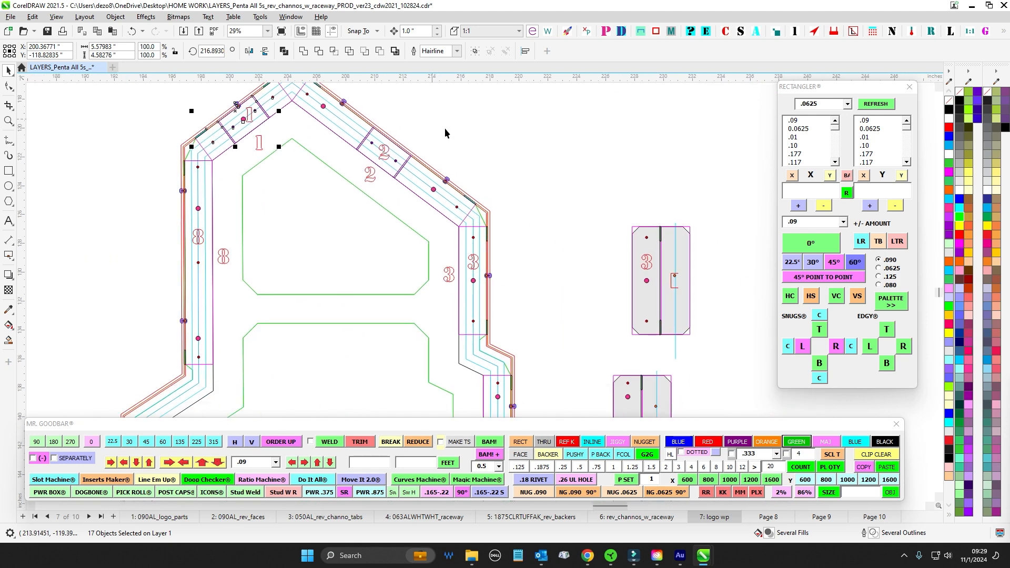
scroll(450, 211, up, 4)
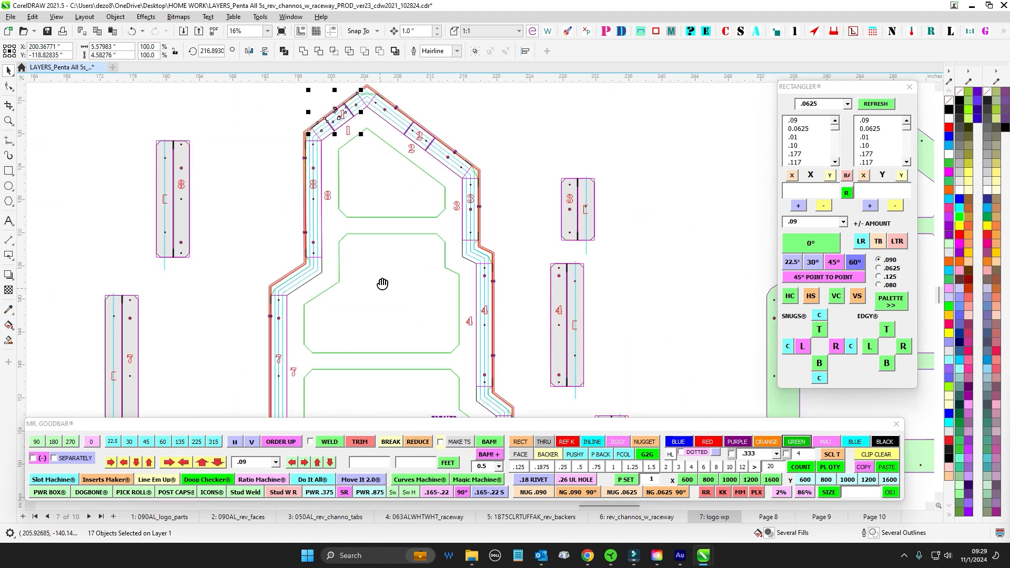
click(481, 301)
drag(482, 297, 509, 321)
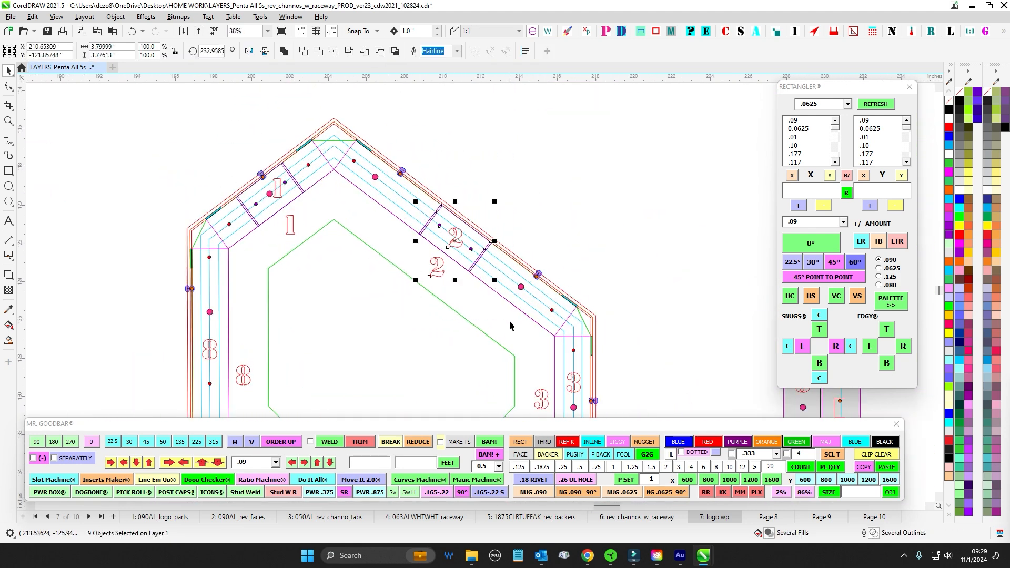
scroll(520, 202, down, 1)
click(497, 264)
scroll(493, 268, down, 2)
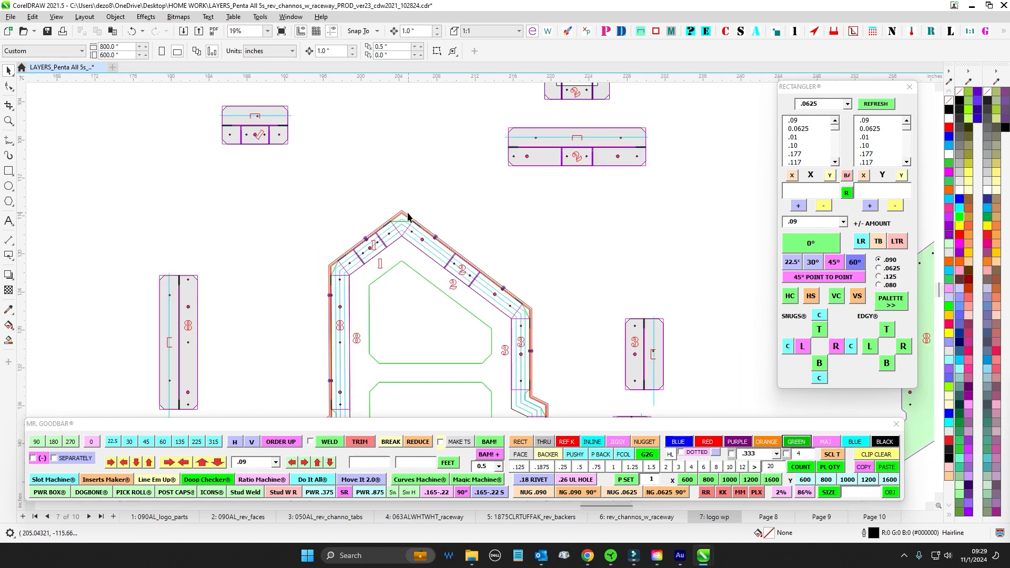
- Compare the loose numbered backer strips with their places on the outline and with the green backer panel
scroll(534, 294, down, 2)
scroll(534, 216, up, 2)
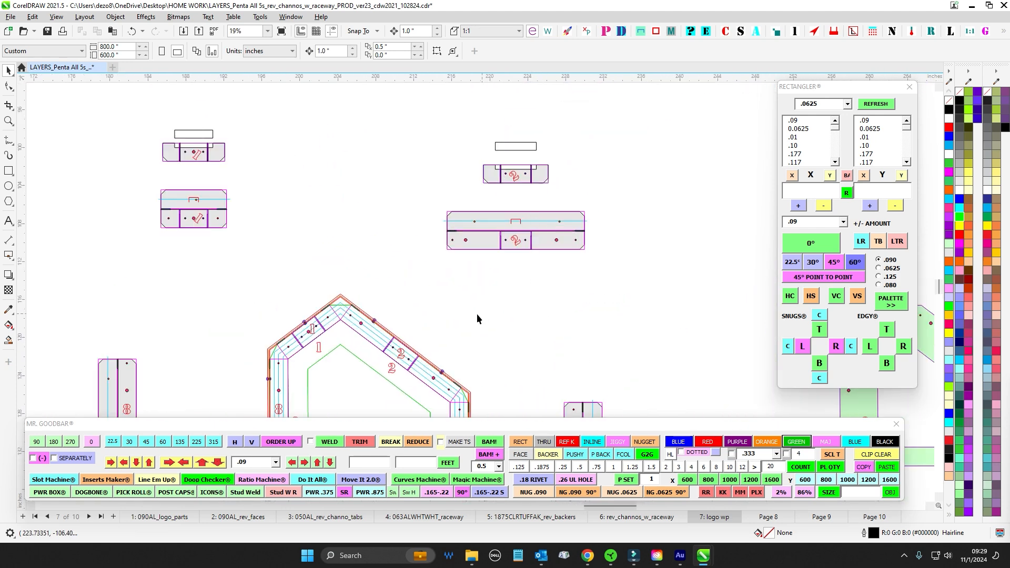
scroll(440, 301, down, 2)
drag(467, 361, 434, 203)
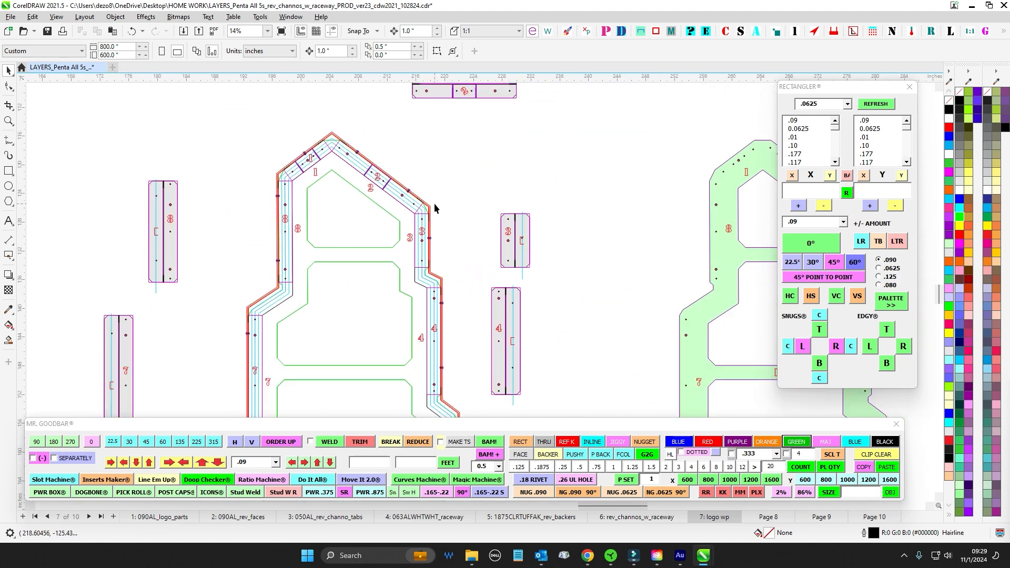
drag(478, 259, 479, 254)
scroll(478, 254, up, 1)
drag(600, 335, 569, 266)
scroll(554, 295, down, 3)
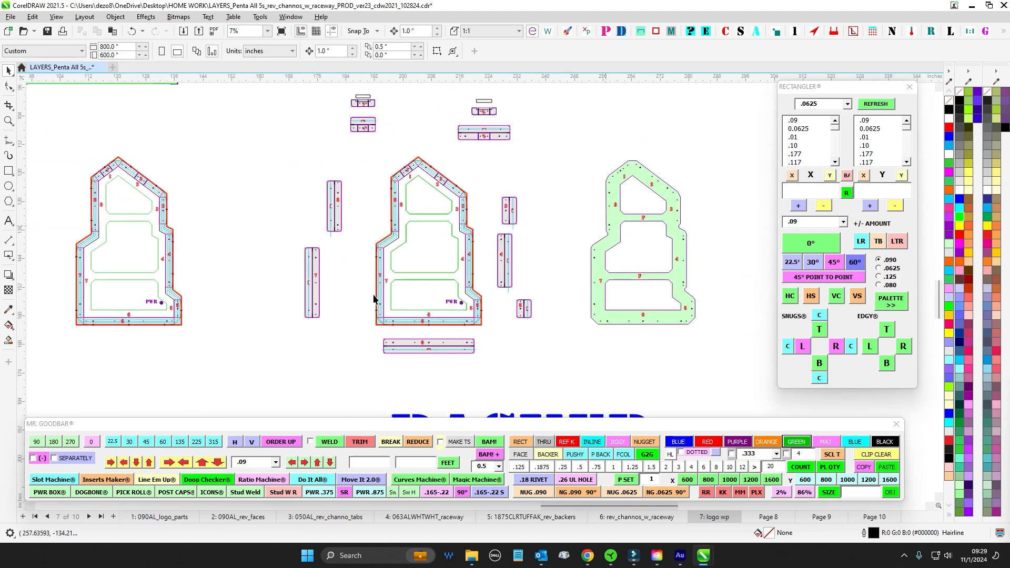
- Examine the logo face layout with its surrounding return strips and the grey mirrored face beside it
drag(240, 274, 738, 289)
drag(422, 280, 699, 257)
scroll(358, 254, down, 1)
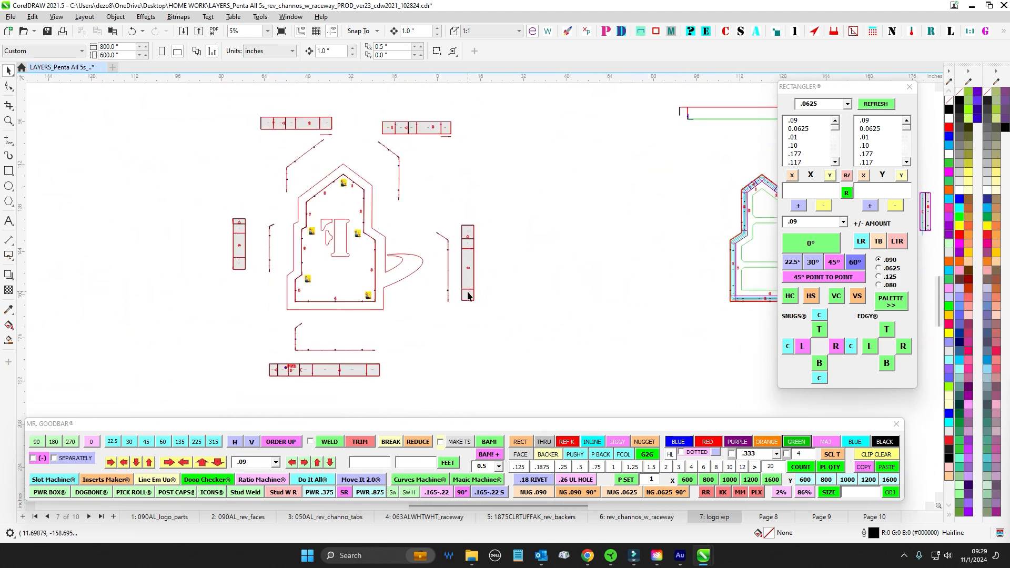
drag(578, 310, 514, 299)
drag(235, 291, 437, 283)
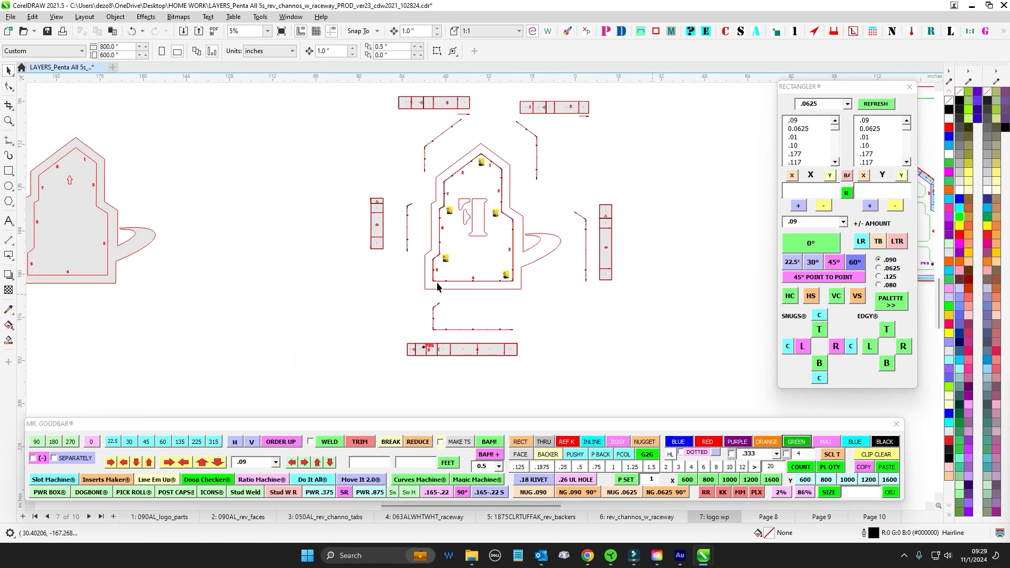
scroll(354, 270, down, 1)
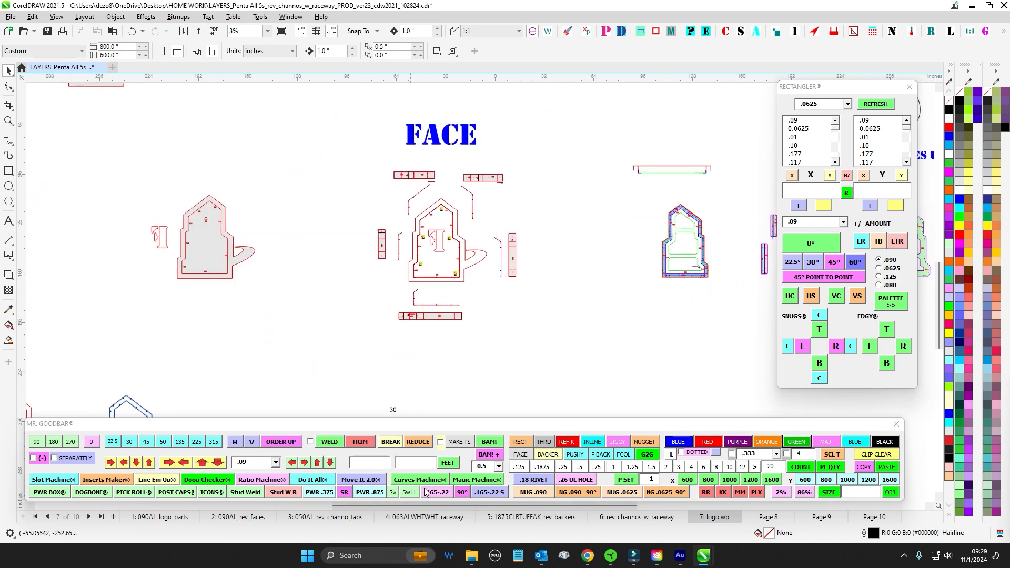
- Look over the All 5's Construction lettering layers on Page 8 and return to the logo wp page
click(766, 518)
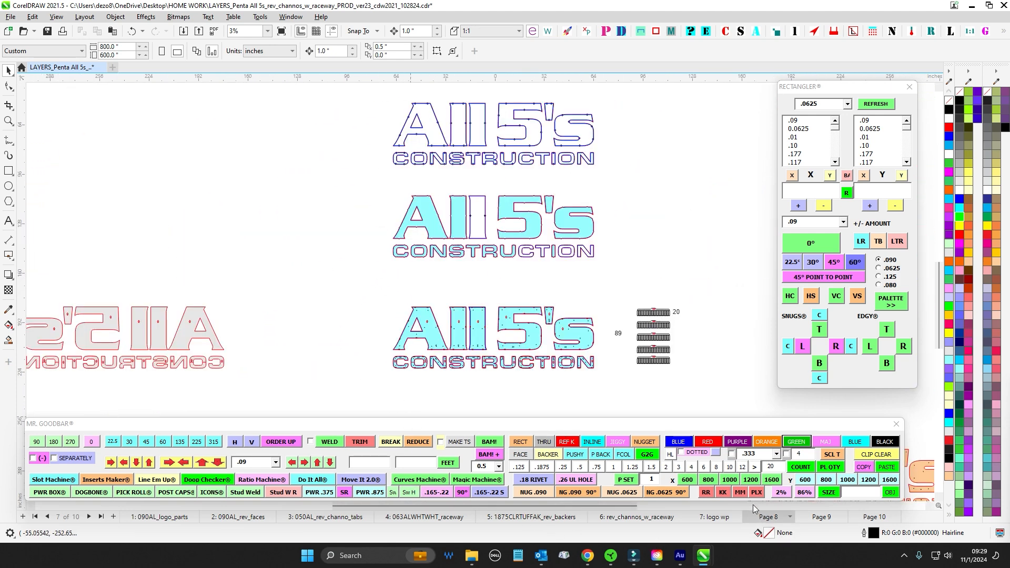
scroll(466, 276, down, 2)
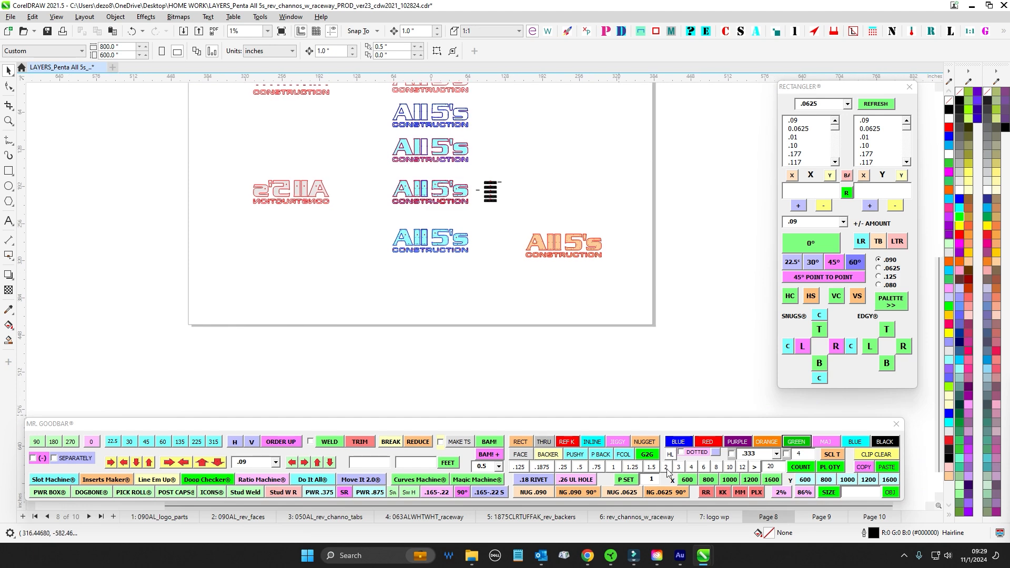
click(724, 520)
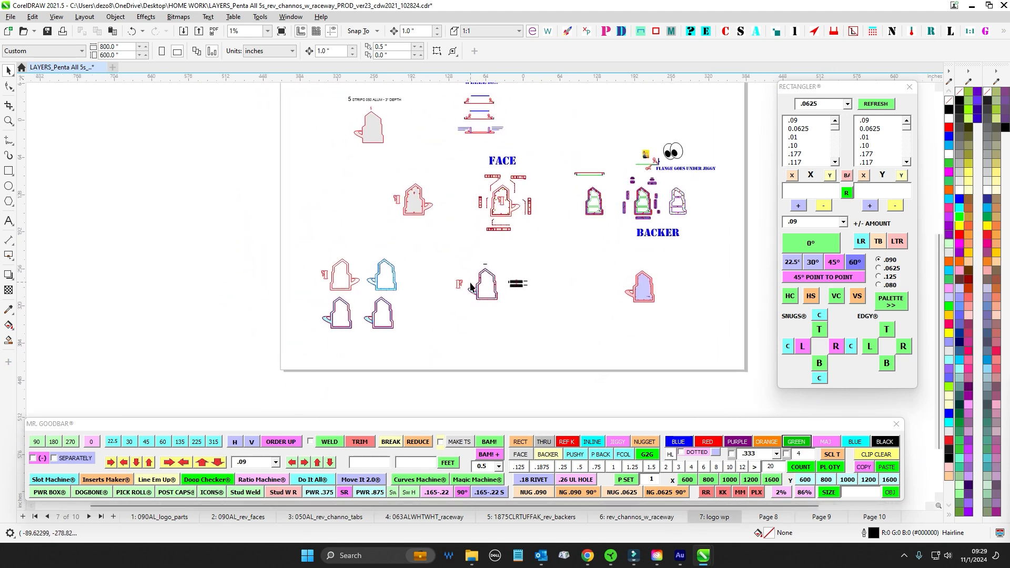
- Inspect the light-blue logo shape beneath the number 30, select its building outline, and clear the selection
scroll(483, 305, up, 3)
scroll(483, 305, up, 3)
scroll(487, 266, down, 2)
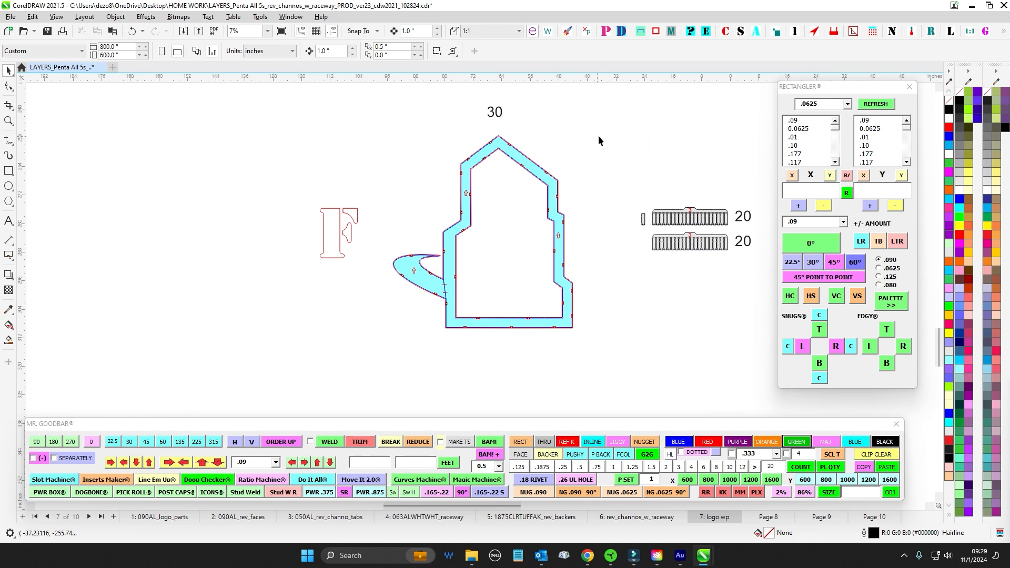
drag(600, 129, 441, 387)
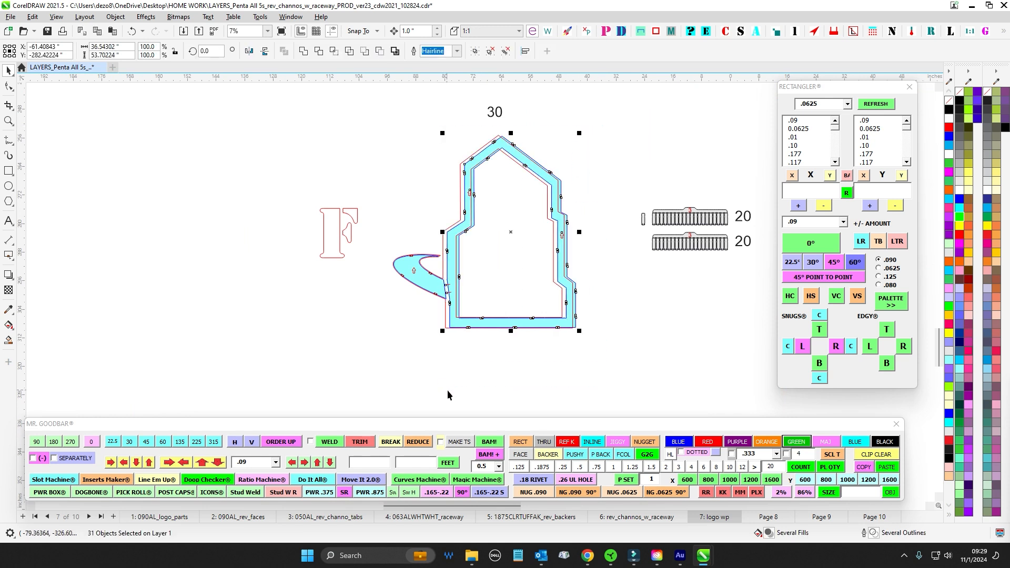
click(447, 390)
- Examine the swoosh attached to the light-blue building outline, selecting its pieces and clearing the selection
scroll(419, 215, up, 2)
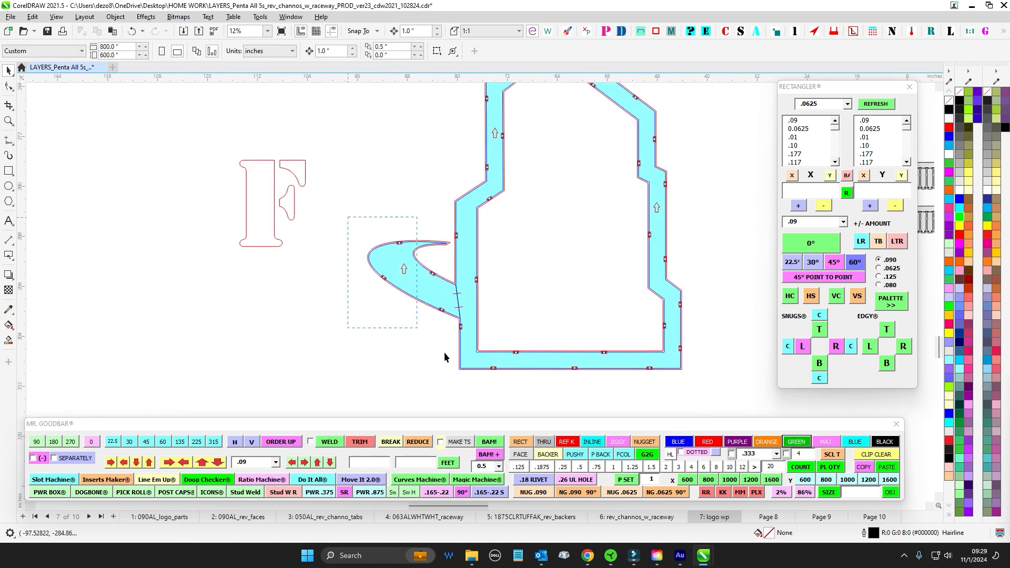
click(585, 220)
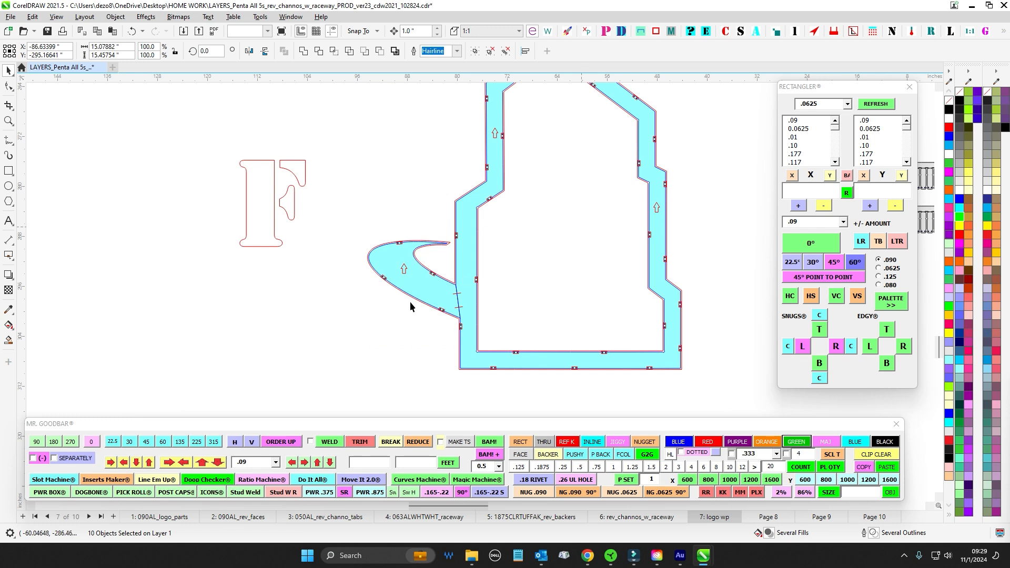
drag(387, 255, 213, 296)
drag(240, 212, 261, 224)
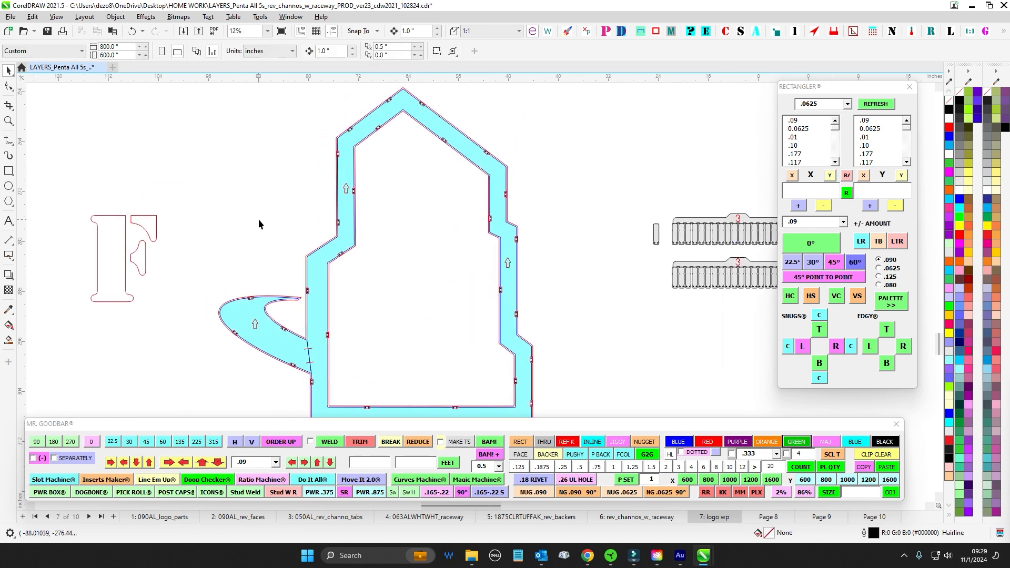
scroll(269, 220, down, 2)
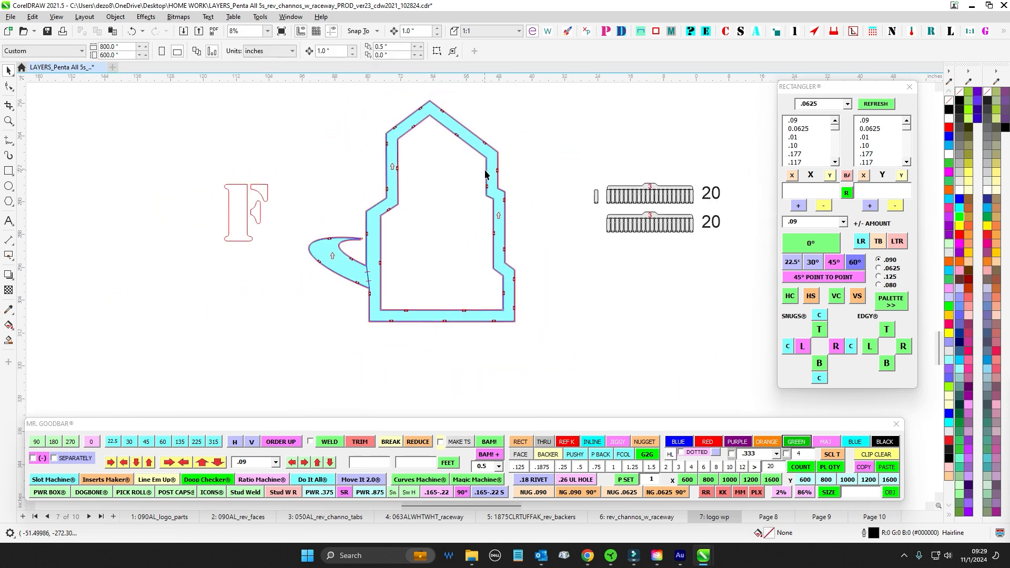
scroll(406, 255, down, 1)
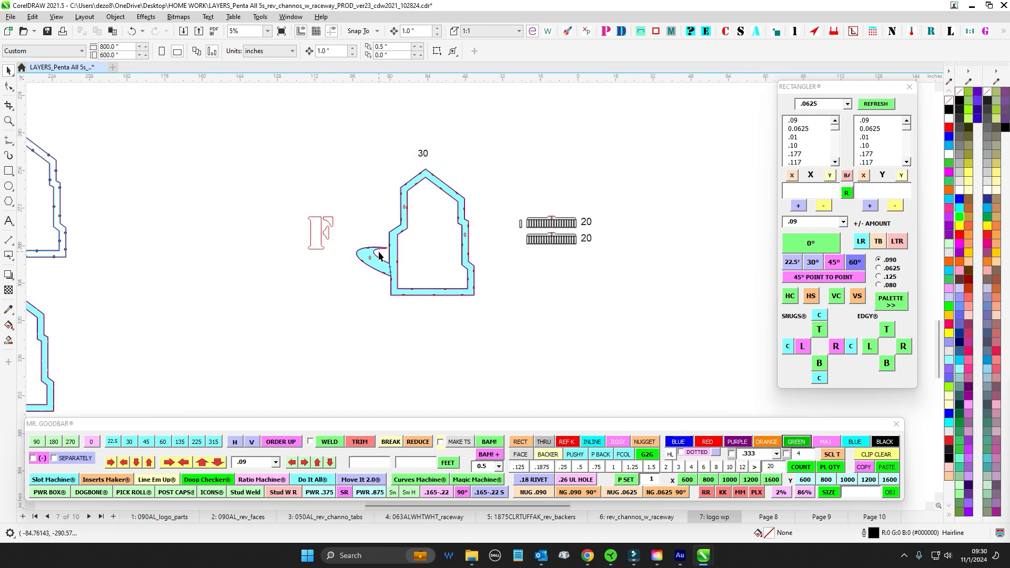
- Select the light-blue swoosh pieces again and compare them with the swoosh on the grey mirrored face
scroll(330, 229, up, 3)
drag(419, 353, 419, 353)
scroll(467, 276, down, 2)
drag(433, 111, 476, 346)
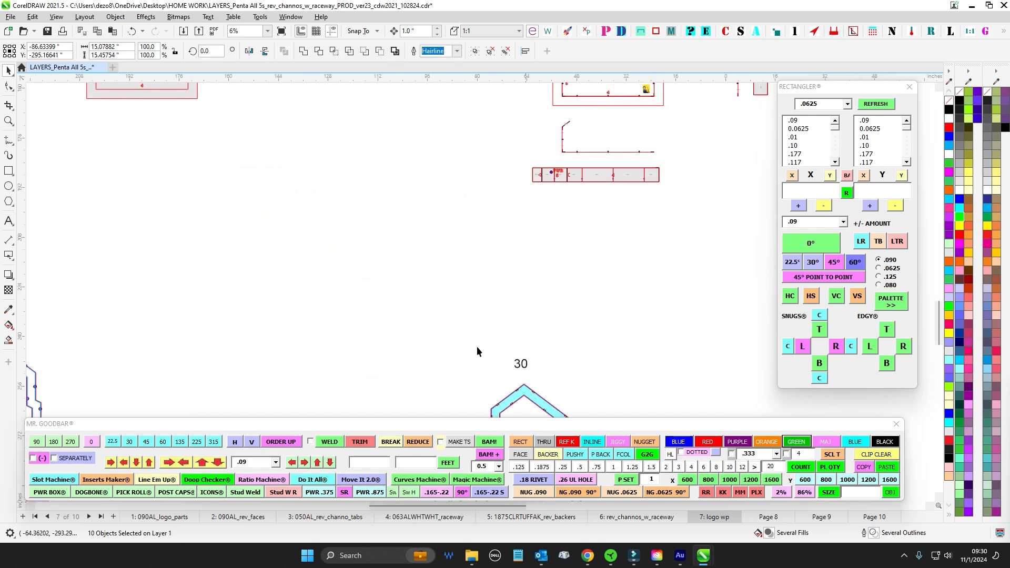
scroll(474, 237, down, 2)
drag(353, 174, 482, 320)
scroll(429, 281, up, 3)
scroll(440, 279, up, 1)
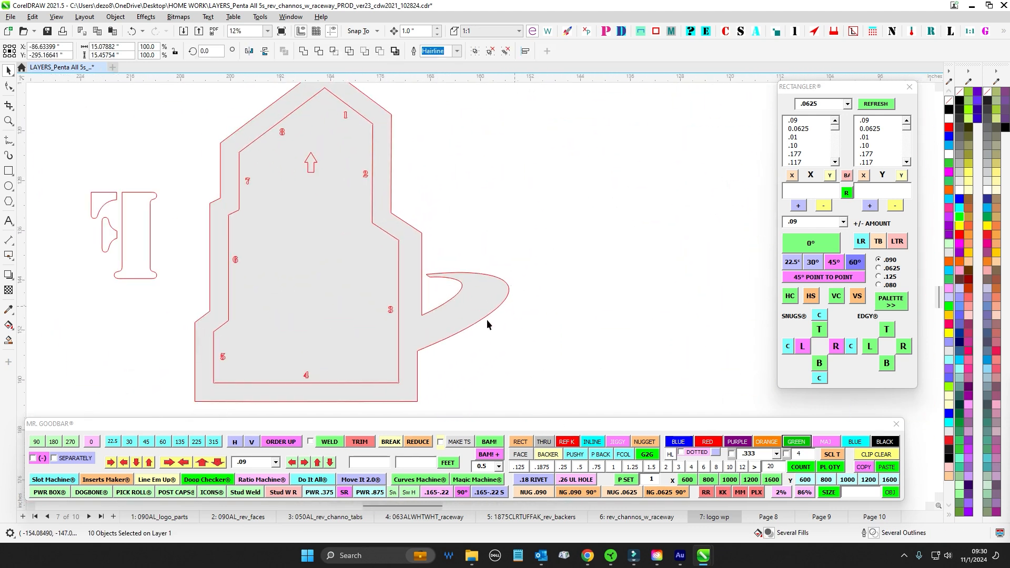
scroll(602, 374, down, 4)
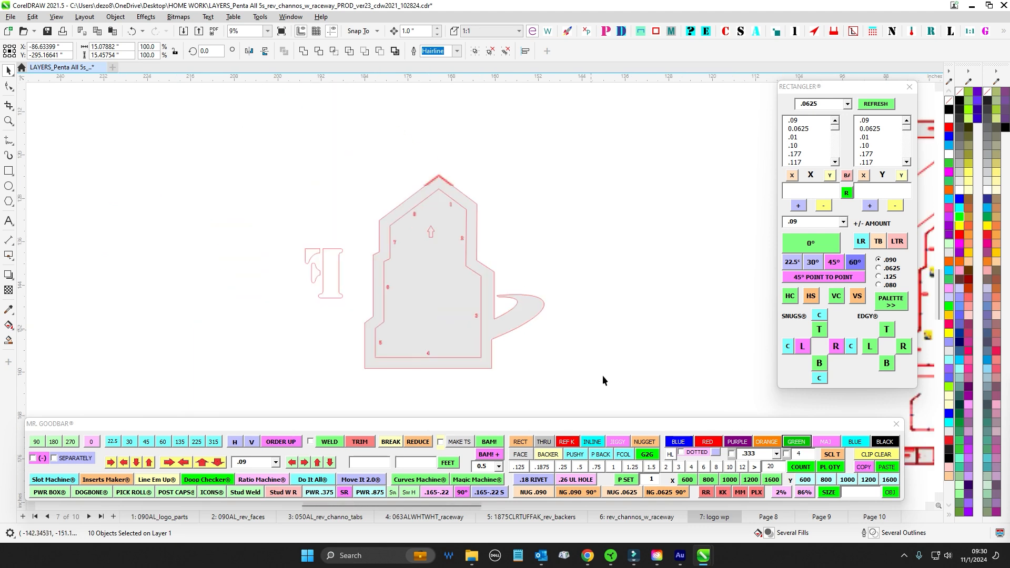
- Clear the selection and inspect where the light-blue swoosh joins the building outline
scroll(456, 241, up, 1)
scroll(477, 221, up, 1)
drag(499, 217, 371, 175)
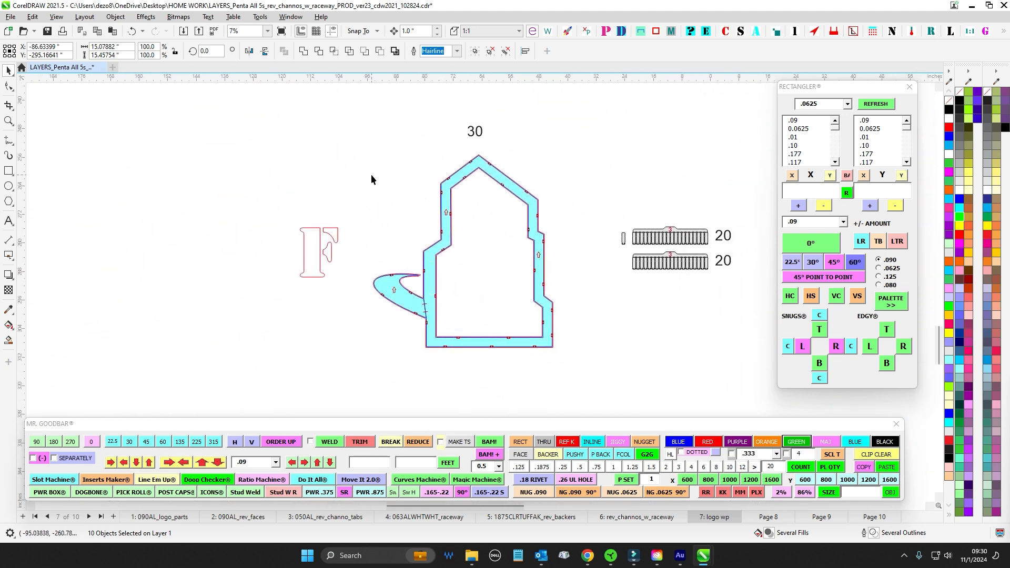
click(371, 175)
scroll(429, 313, up, 2)
scroll(416, 306, up, 2)
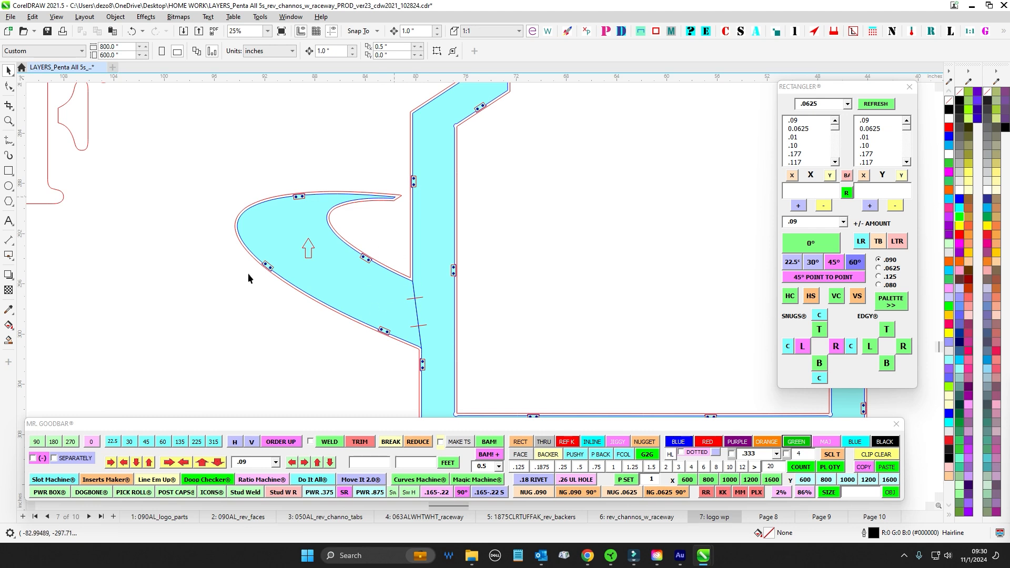
scroll(532, 327, down, 1)
scroll(514, 273, down, 1)
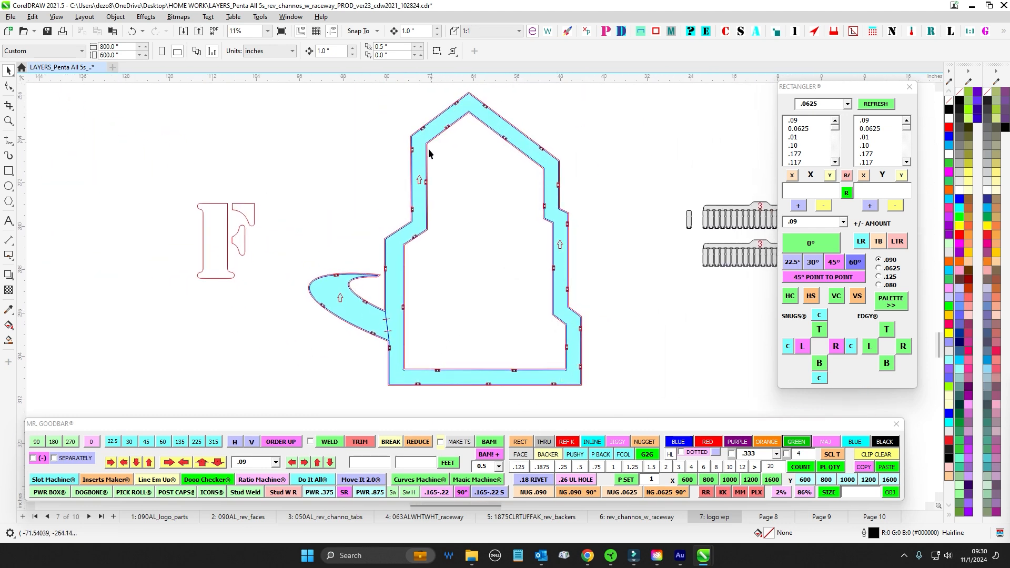
scroll(384, 322, up, 2)
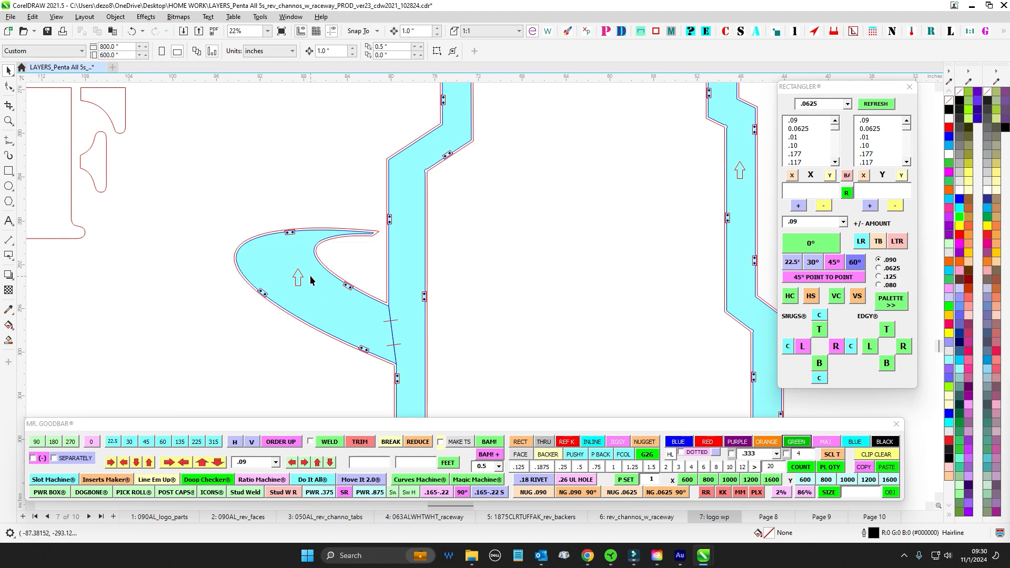
drag(393, 331, 357, 247)
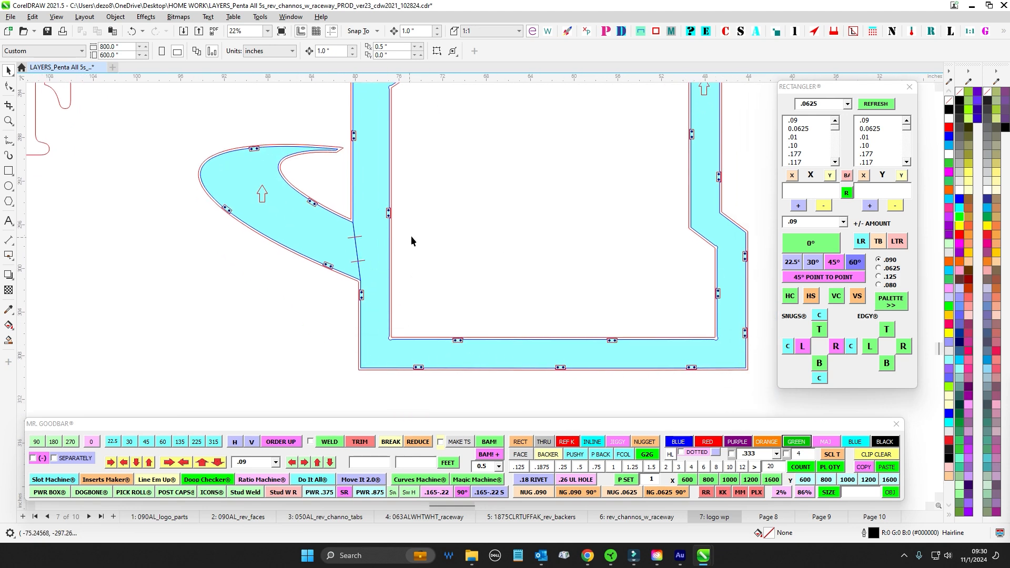
- Select the clip pieces around the short jog at the light-blue outline's lower right corner
scroll(433, 245, down, 4)
scroll(443, 301, down, 1)
drag(462, 251, 397, 279)
scroll(468, 315, up, 4)
drag(369, 353, 370, 353)
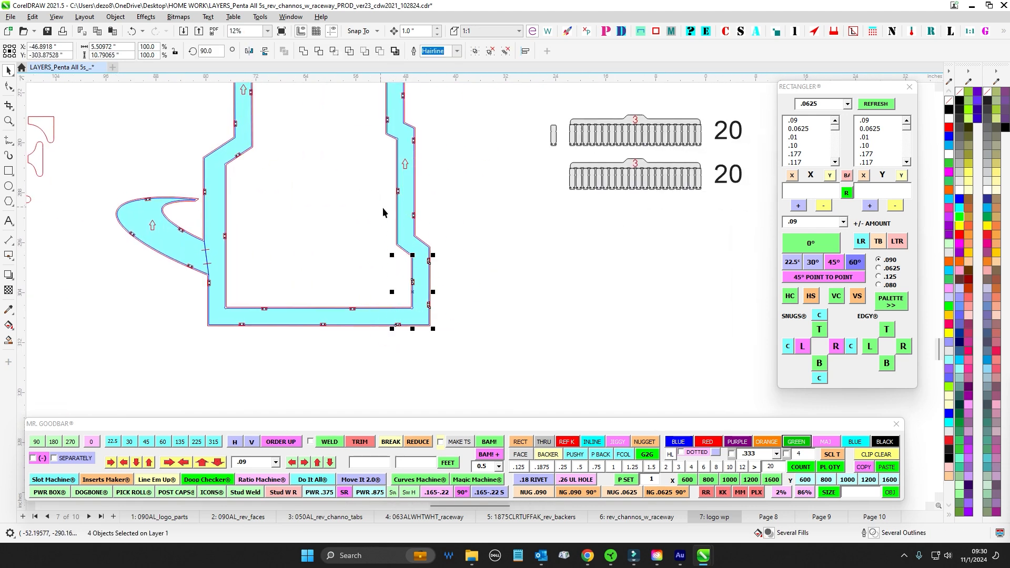
- Compare the purple PWR hole on face return 5 with the PWR hole inside the backer outline
scroll(445, 366, down, 6)
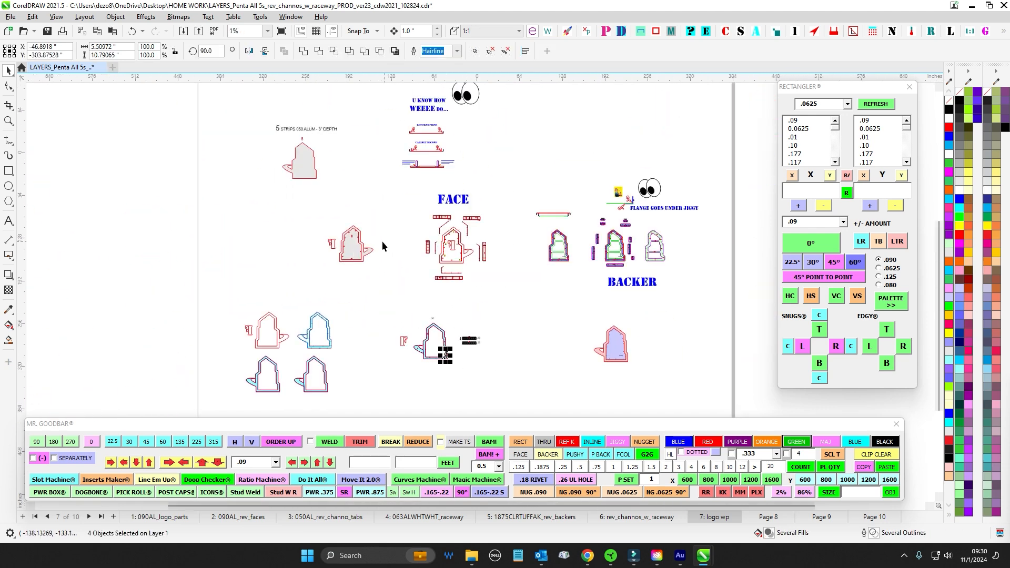
scroll(382, 241, up, 5)
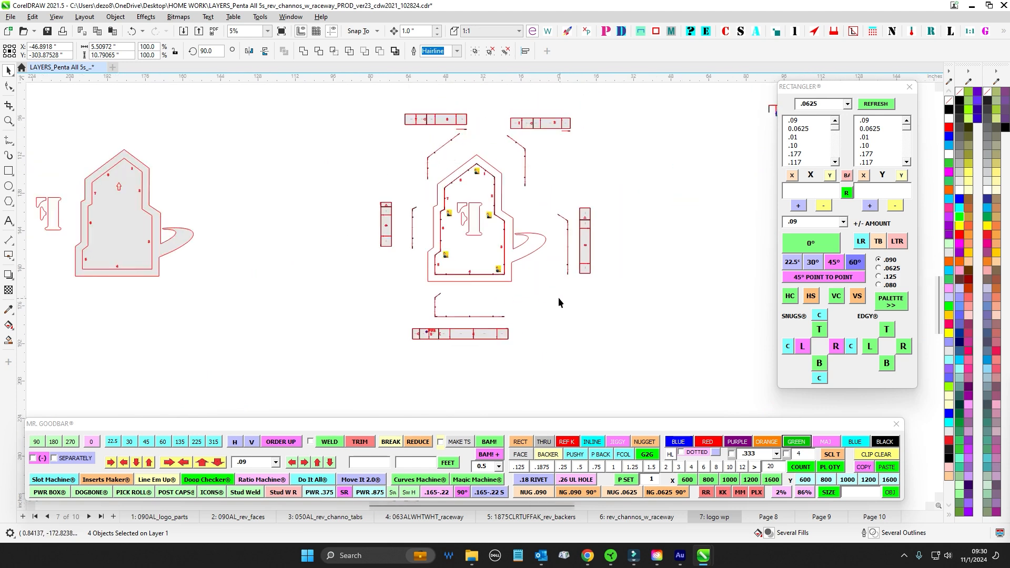
scroll(427, 337, up, 6)
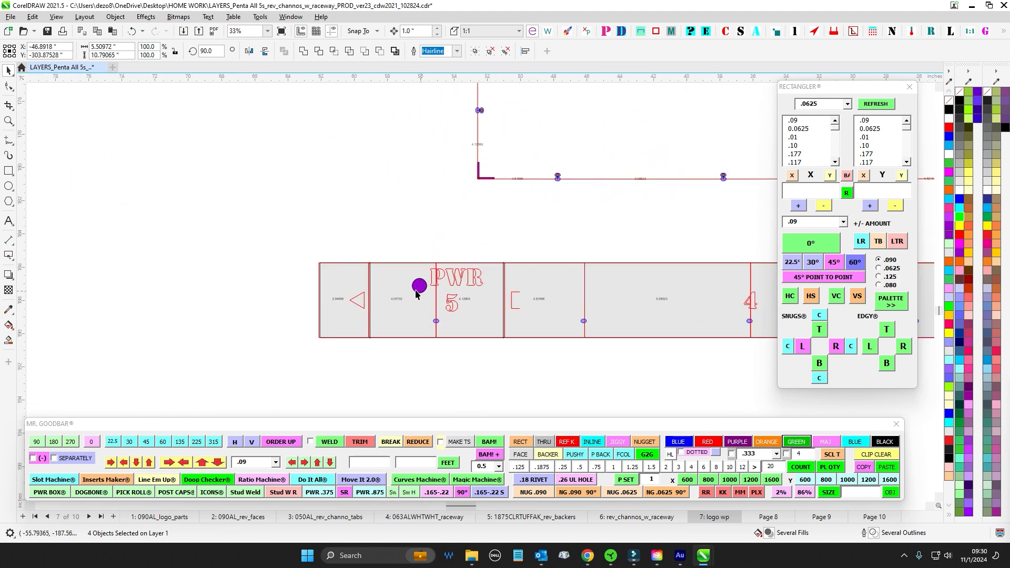
scroll(572, 377, down, 5)
scroll(604, 243, up, 4)
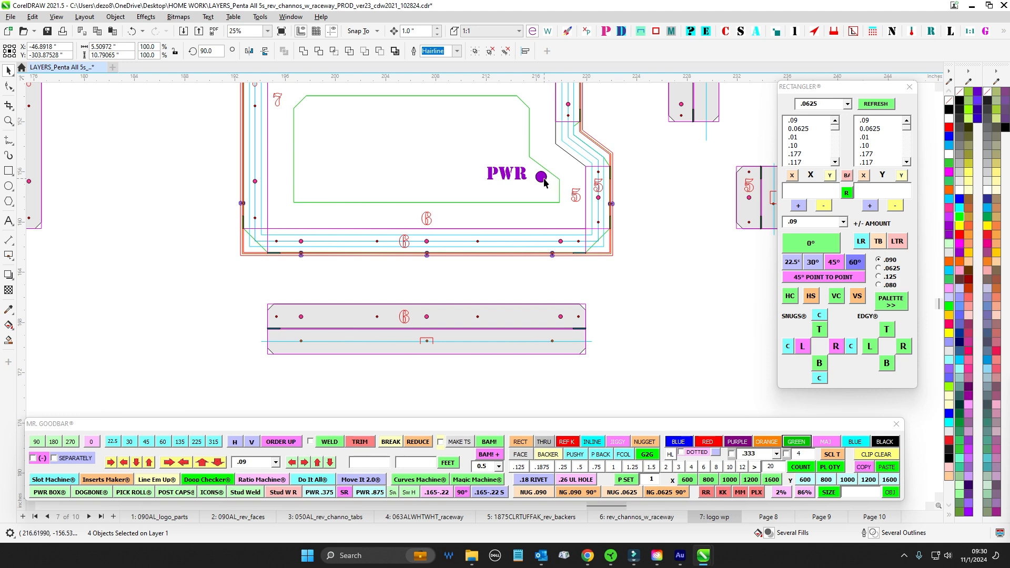
- Examine how the numbered strips 4, 5, 6 and 7 fit around the lower part of the backer outline
scroll(550, 184, down, 2)
scroll(570, 181, up, 2)
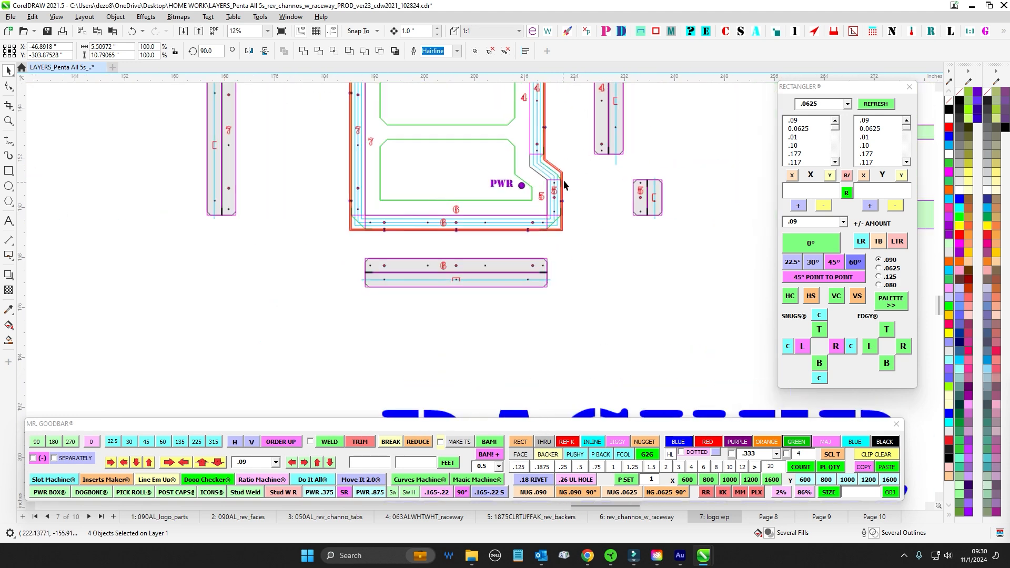
scroll(529, 263, down, 3)
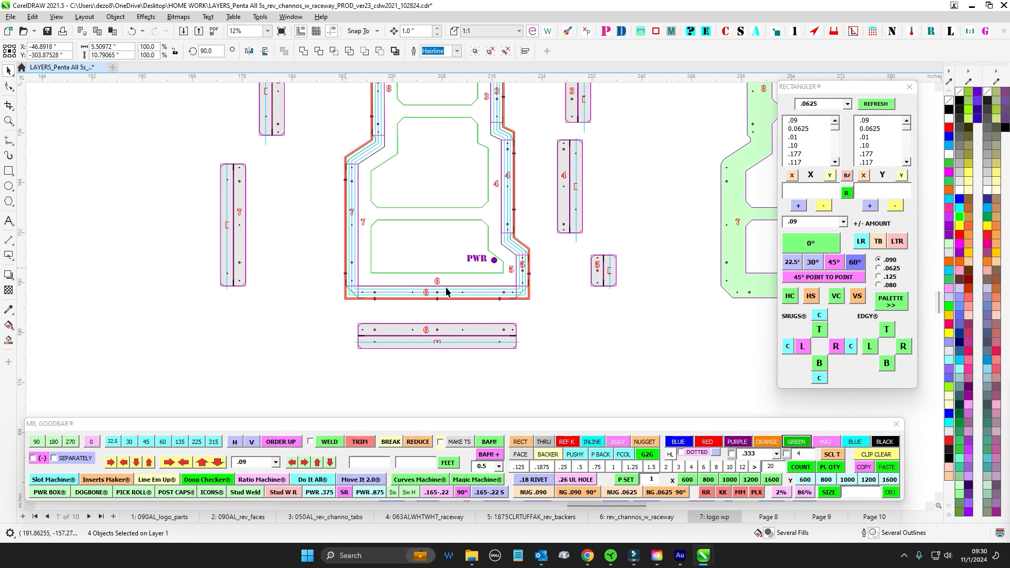
scroll(508, 200, down, 3)
- Clear the selection and inspect the clip tabs along the lower right corner of the light-blue building outline
drag(422, 276, 544, 223)
scroll(540, 231, down, 4)
drag(403, 315, 514, 320)
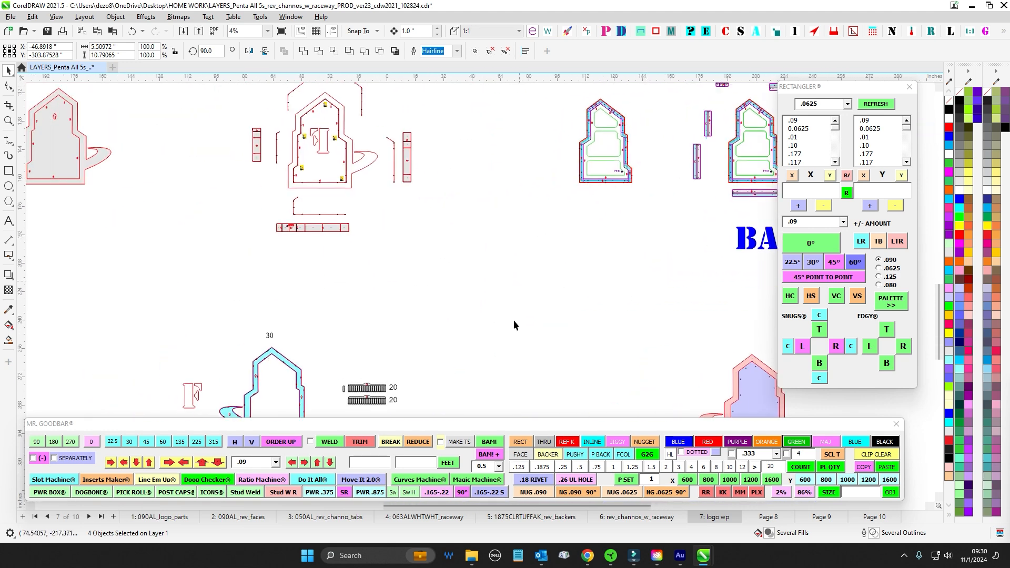
drag(493, 378, 572, 301)
scroll(392, 374, up, 5)
scroll(391, 374, up, 1)
key(Escape)
scroll(373, 305, up, 1)
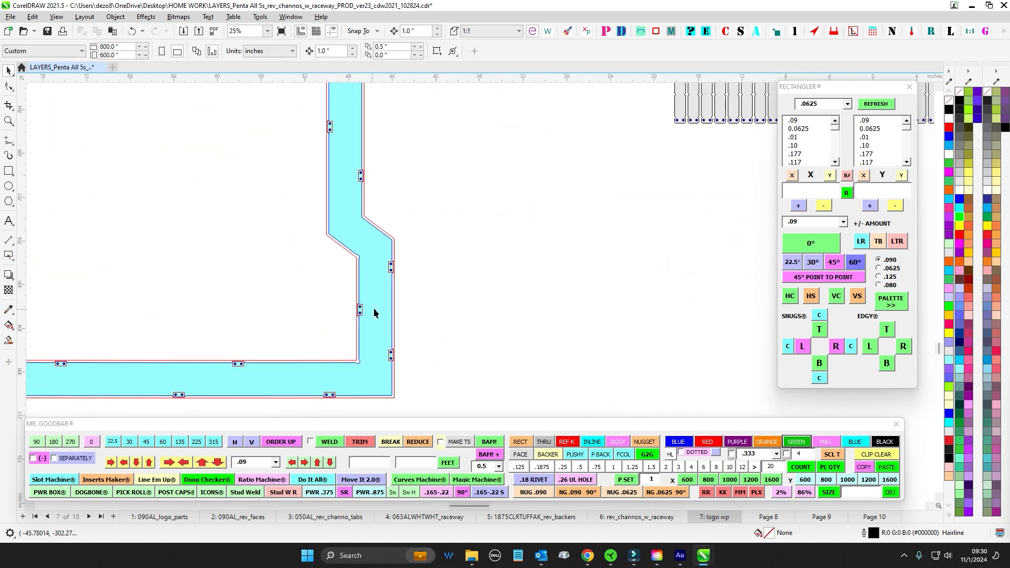
scroll(377, 308, down, 1)
drag(385, 299, 409, 344)
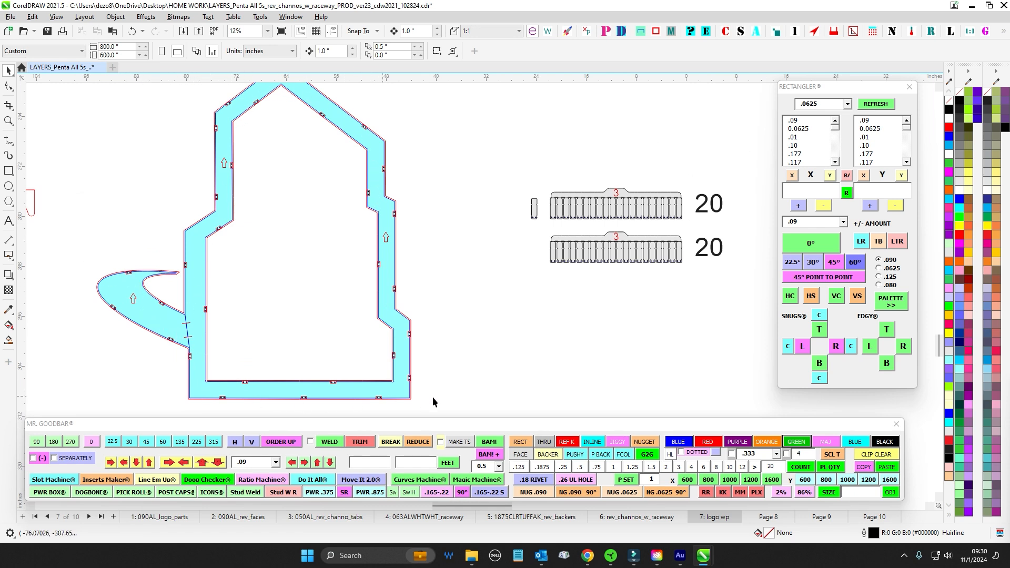
- Open Page 8 and select the lowest light-blue All 5's Construction lettering to view its tab layout
scroll(465, 324, down, 7)
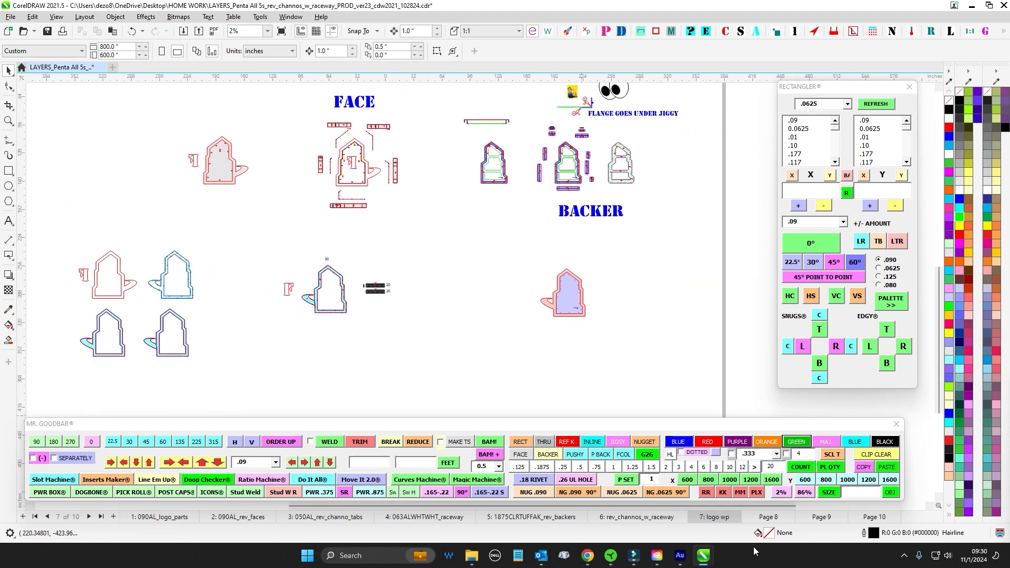
click(767, 518)
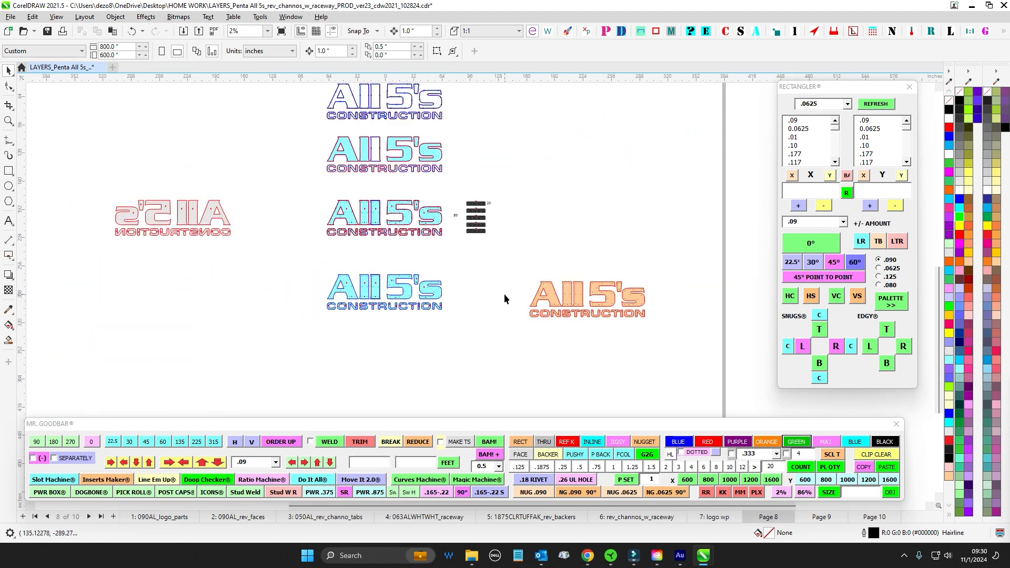
scroll(390, 286, up, 1)
drag(262, 241, 620, 372)
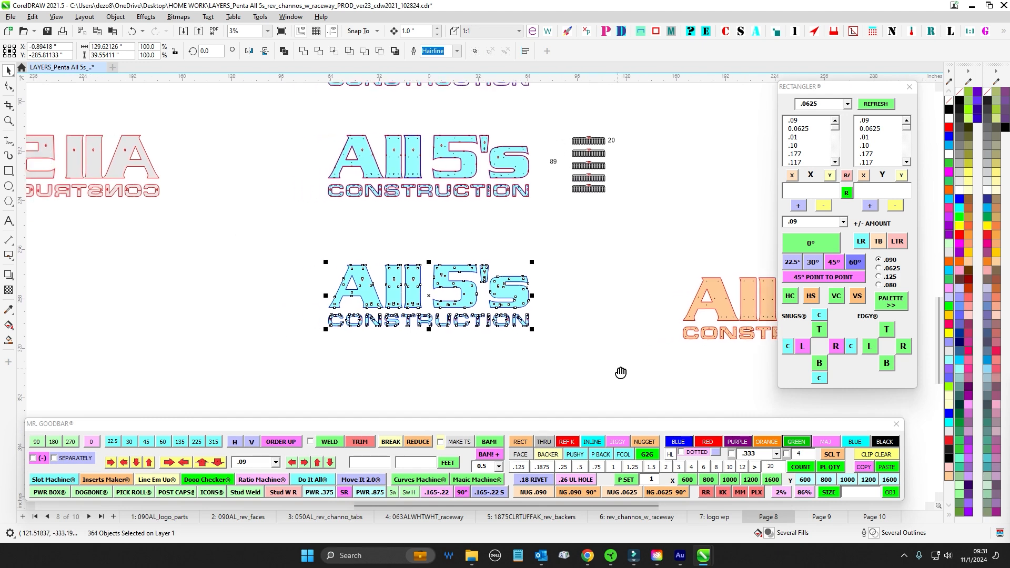
scroll(492, 262, up, 2)
scroll(497, 258, down, 2)
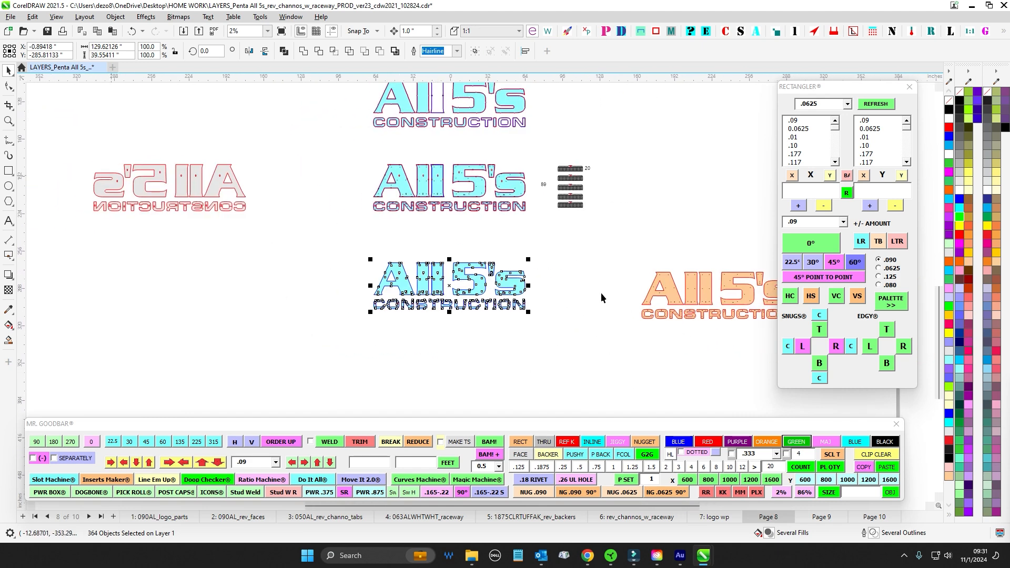
- Return to the logo wp page, select the light-blue building outline with its swoosh and 30 label, and clear the selection
click(714, 517)
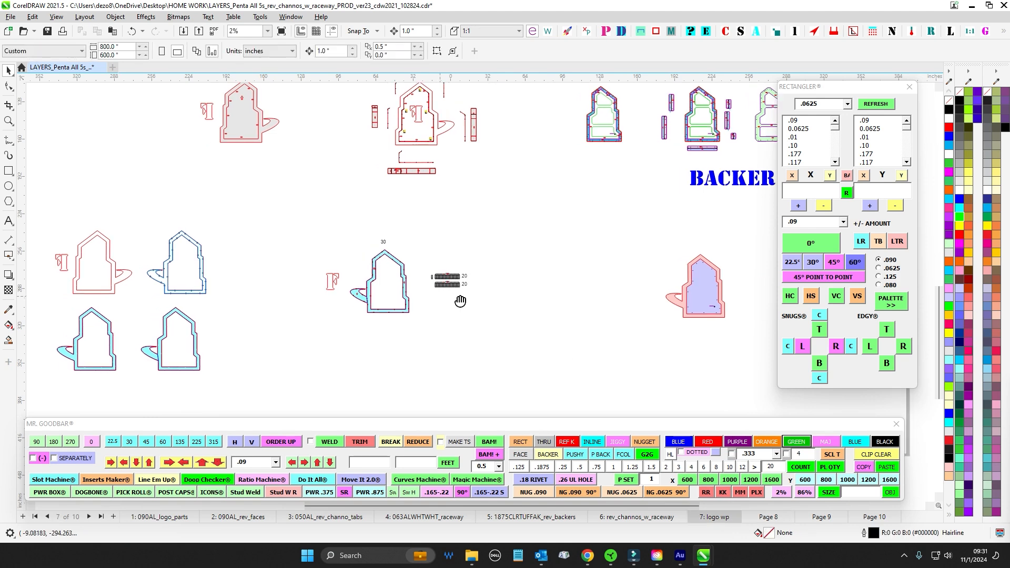
drag(463, 305, 453, 267)
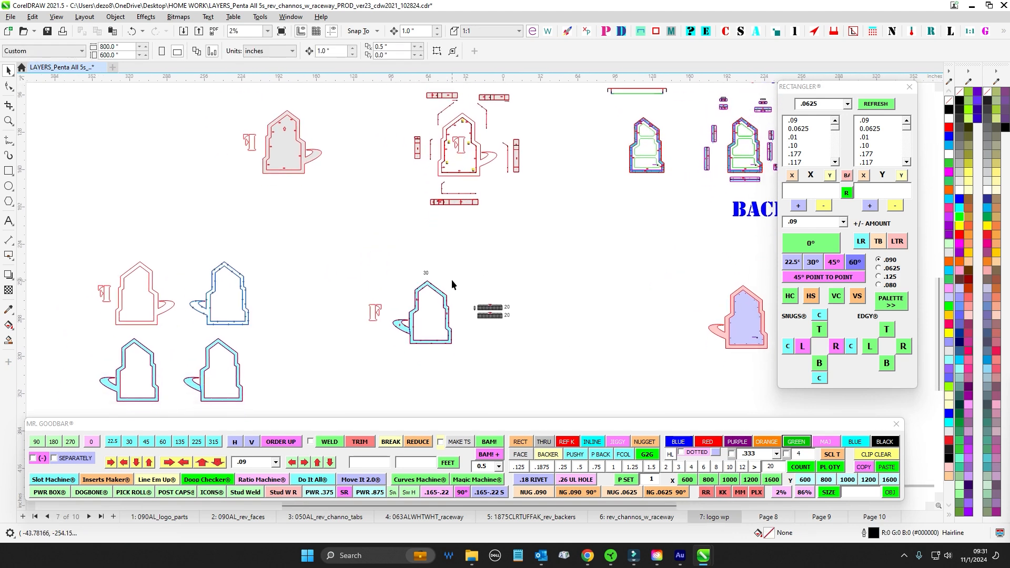
scroll(447, 333, up, 3)
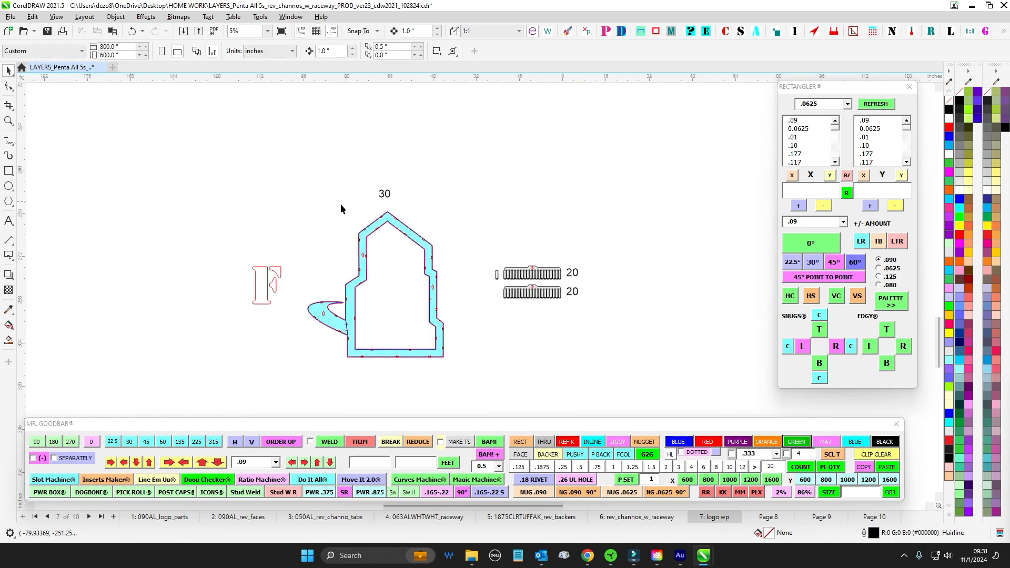
drag(302, 187, 460, 389)
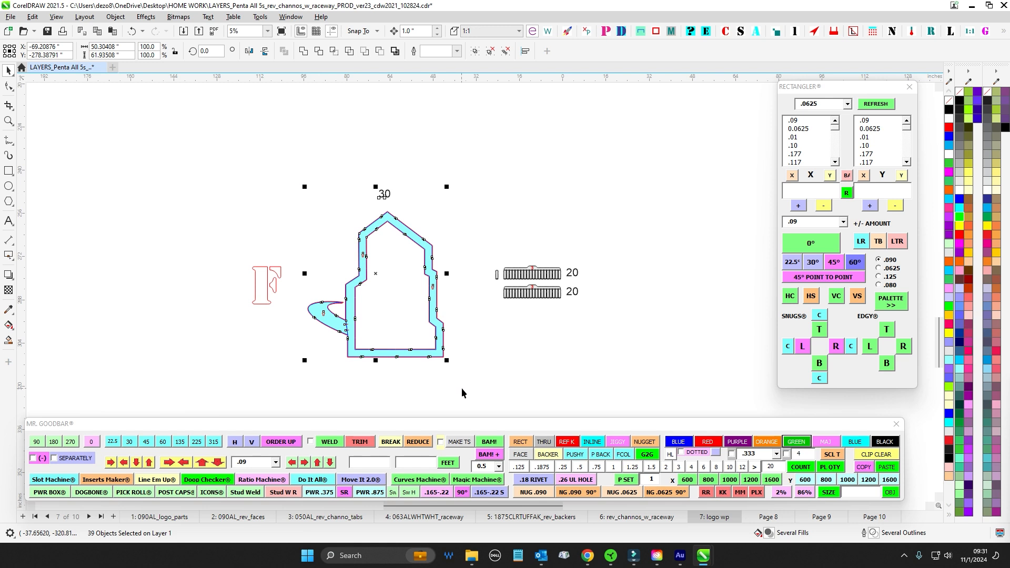
click(482, 386)
scroll(461, 337, up, 3)
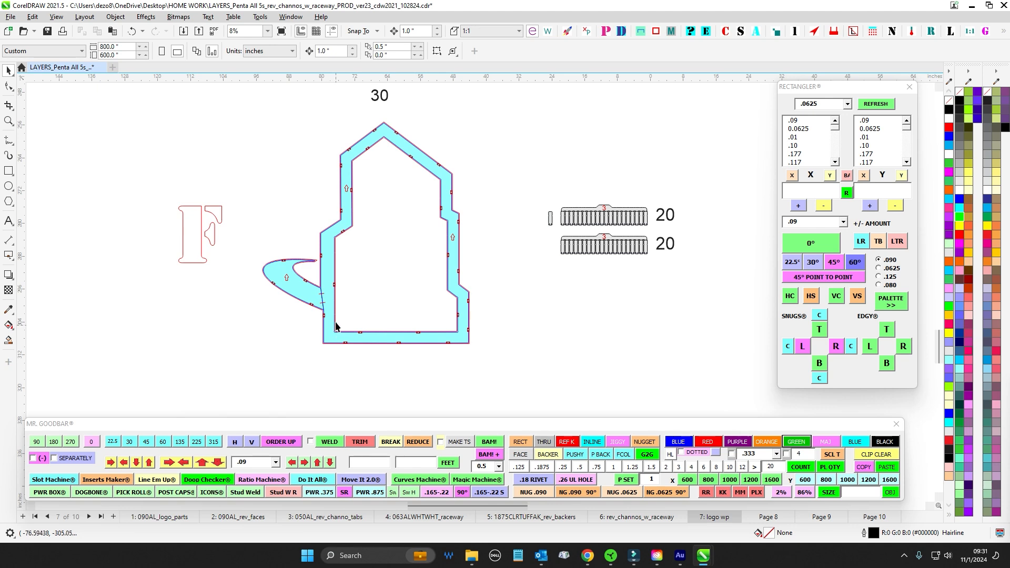
- Select the lower part of the middle backer assembly with its surrounding strips, inspect it, and clear the selection
scroll(335, 328, down, 1)
scroll(452, 331, down, 2)
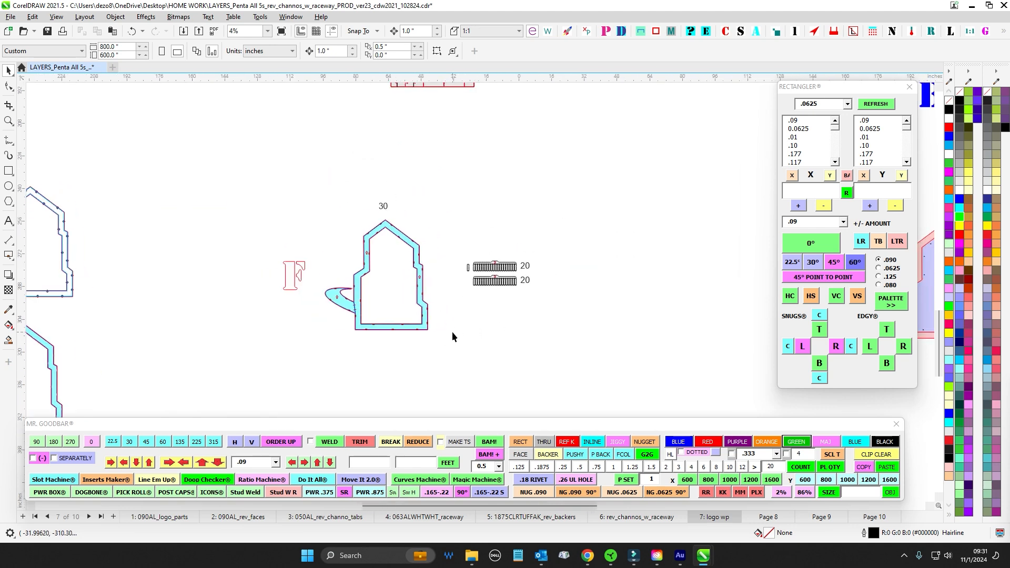
scroll(453, 332, up, 2)
scroll(462, 185, down, 3)
scroll(397, 324, down, 1)
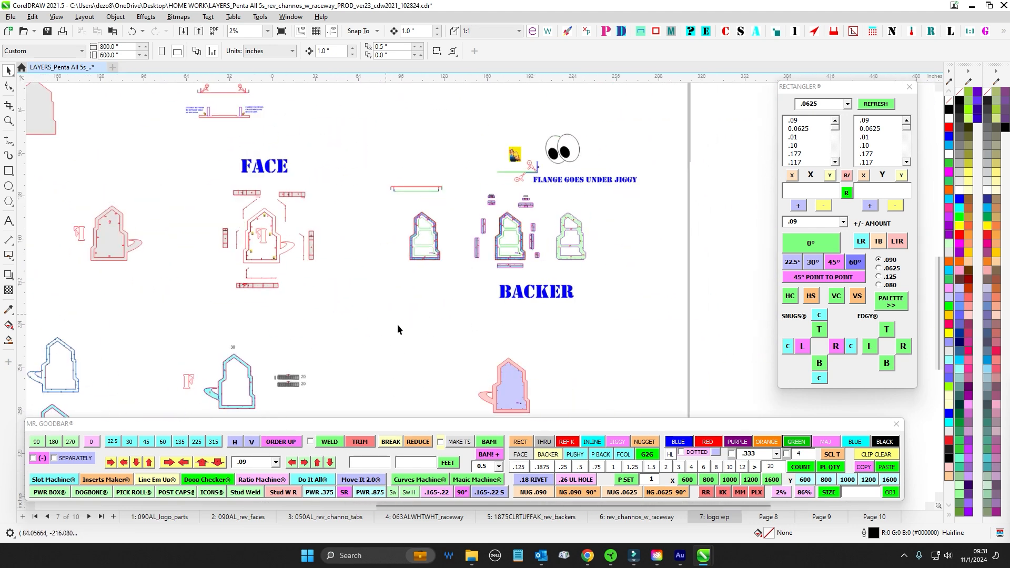
scroll(465, 169, up, 2)
drag(451, 172, 525, 269)
scroll(502, 266, up, 2)
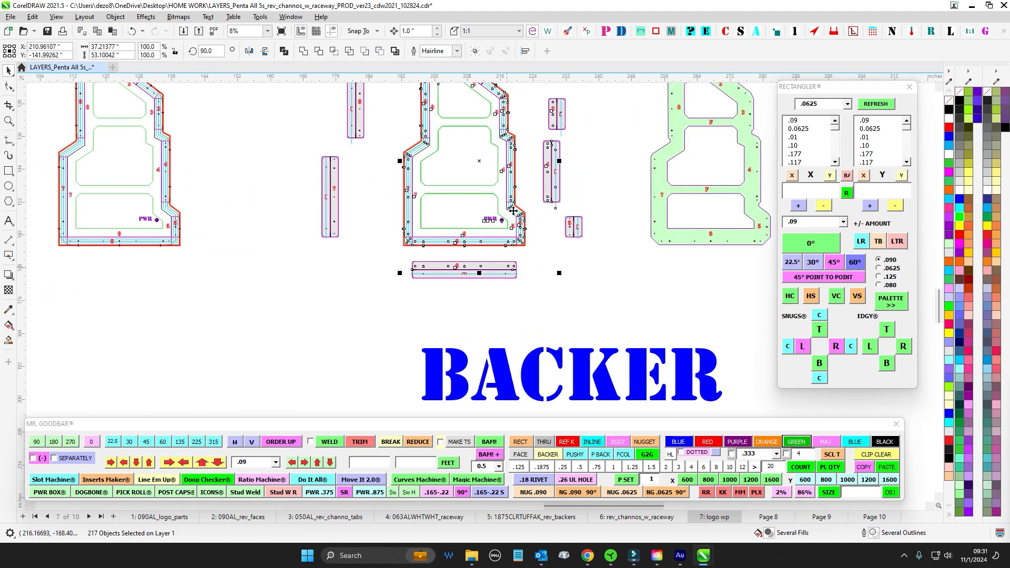
scroll(557, 307, down, 3)
scroll(431, 248, up, 2)
click(393, 333)
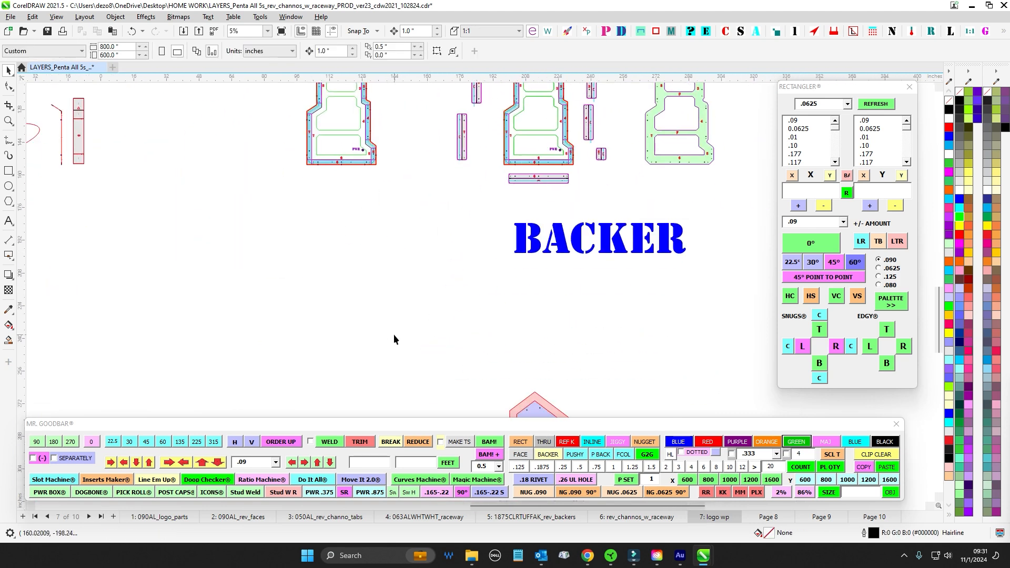
- Compare the exploded FACE layout and its return strips with the BACKER layouts
scroll(393, 334, down, 3)
scroll(368, 223, up, 3)
scroll(232, 311, down, 2)
drag(302, 118, 395, 277)
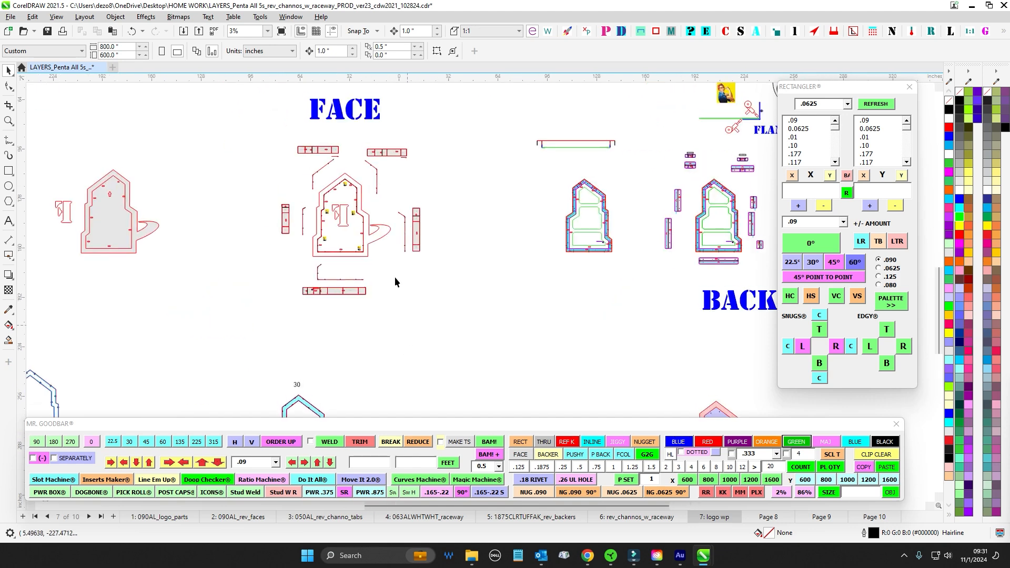
scroll(499, 335, down, 2)
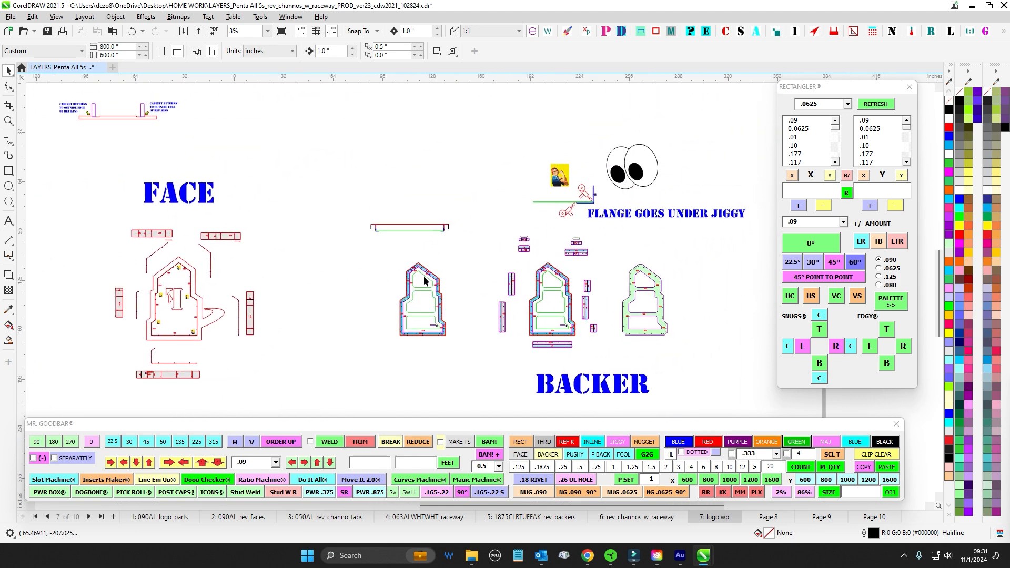
- Inspect the right corner of the cross-section above the leftmost backer, where the face, return and flange meet
scroll(504, 197, up, 5)
scroll(476, 200, up, 1)
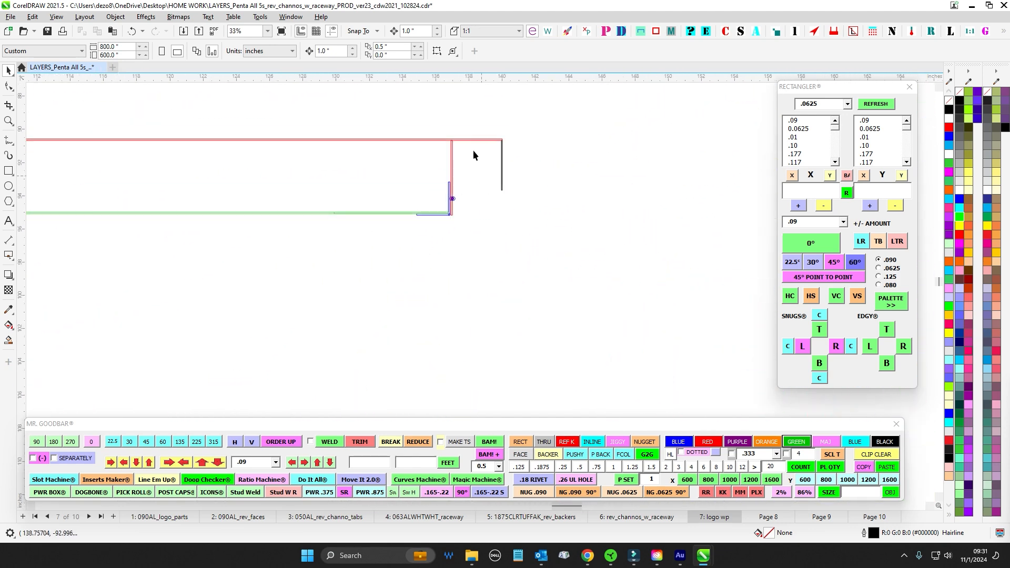
drag(513, 232, 515, 234)
click(570, 286)
scroll(421, 229, down, 4)
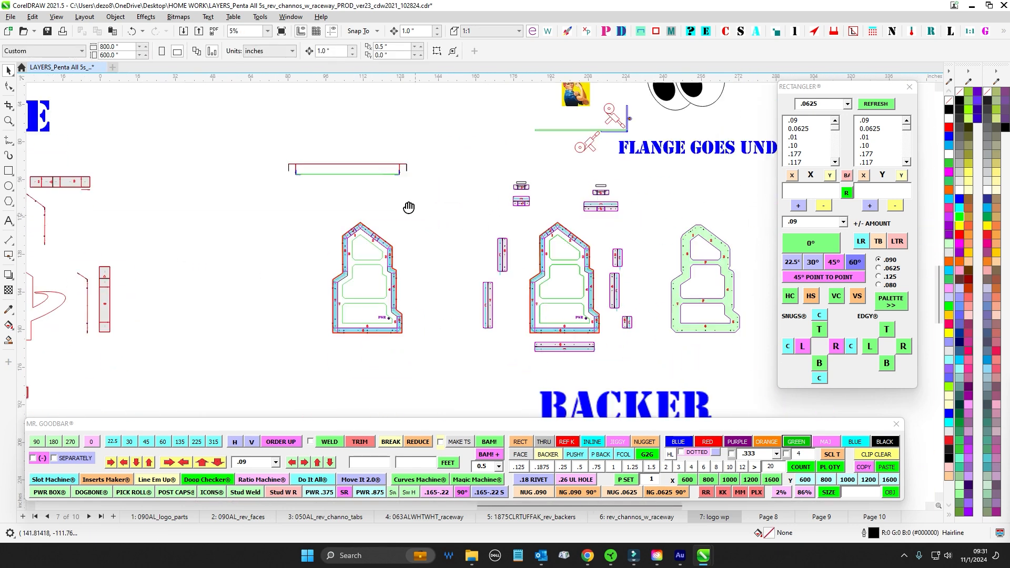
- Go back to Page 8 and select the light-blue All 5's Construction lettering beside the rows of tabs
scroll(452, 340, down, 4)
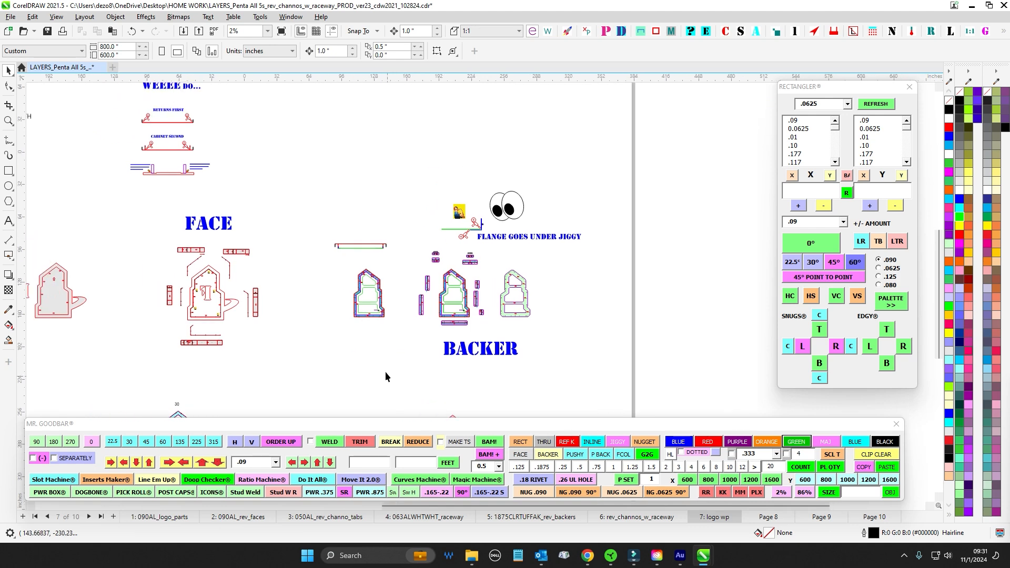
scroll(538, 315, down, 2)
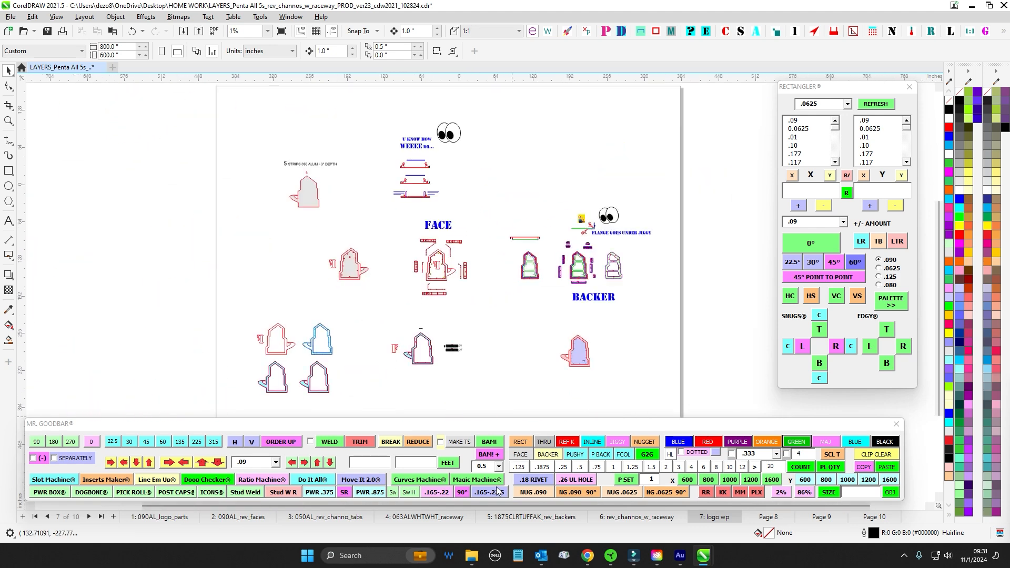
click(769, 517)
scroll(354, 279, up, 2)
drag(522, 339, 523, 341)
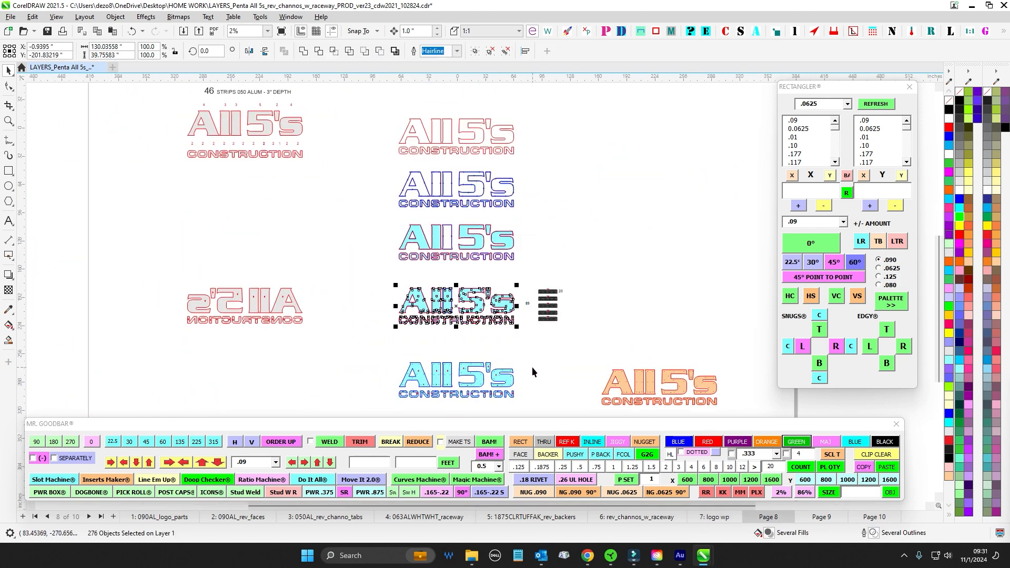
- Return to the logo wp page and select the light-blue building outline together with its F and tab strips
click(715, 517)
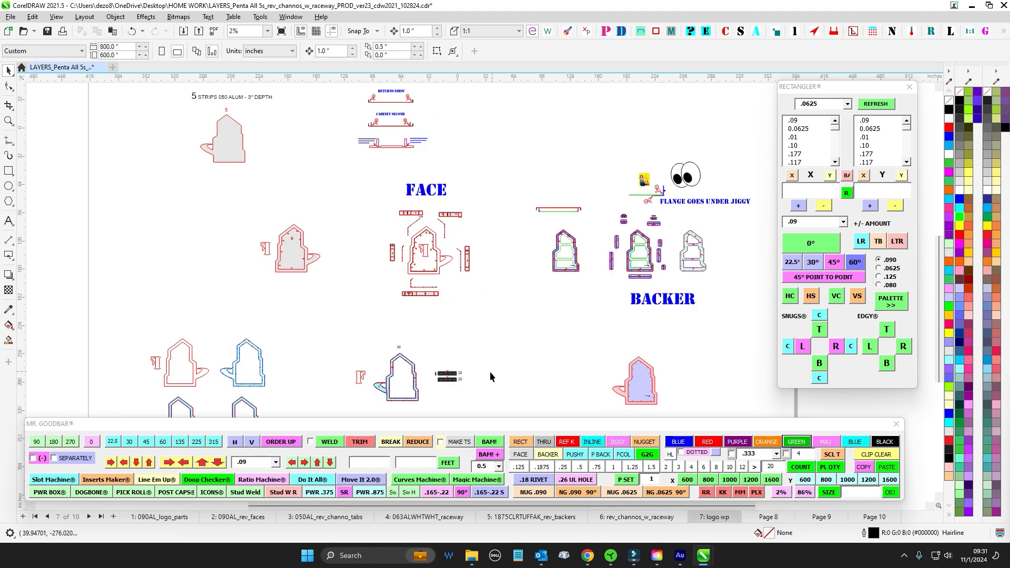
scroll(490, 371, up, 1)
drag(495, 343, 496, 344)
drag(521, 228, 538, 376)
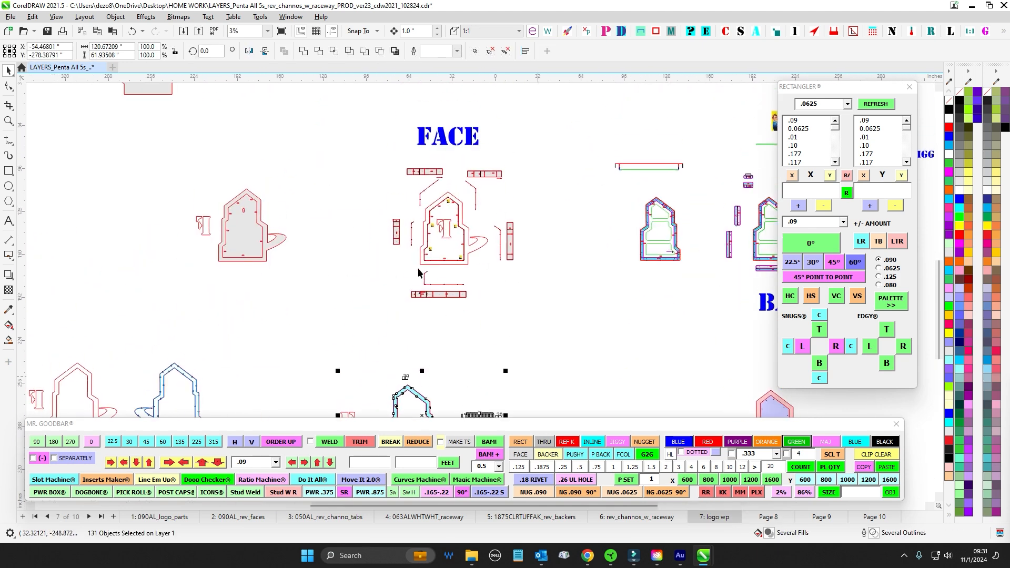
drag(499, 330, 532, 222)
scroll(473, 292, up, 1)
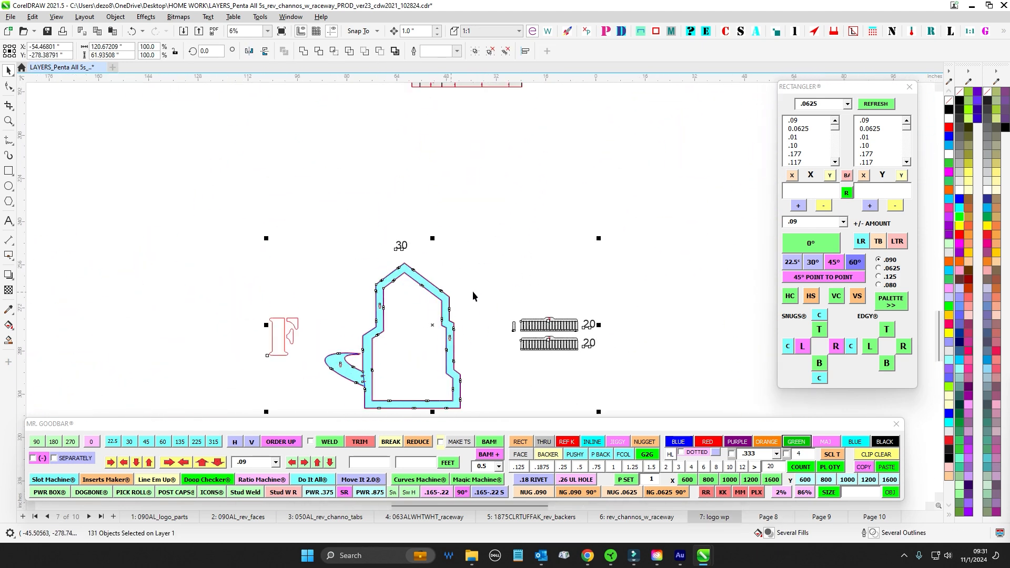
- Clear the selection and compare the light-blue outline labelled 30 with the two tab rows labelled 20
scroll(473, 291, up, 5)
click(361, 274)
scroll(361, 274, down, 4)
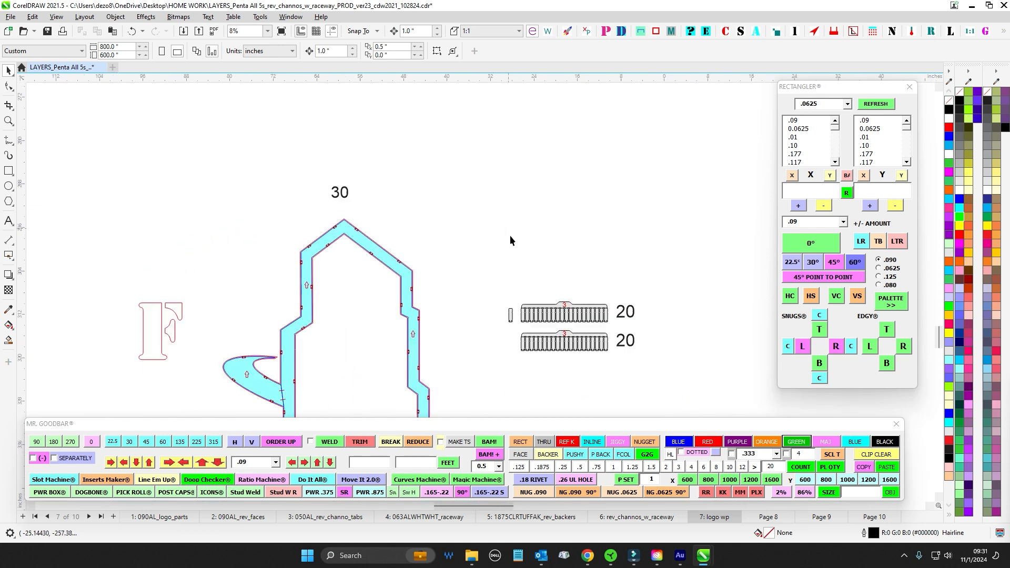
scroll(510, 237, down, 1)
drag(510, 237, 564, 223)
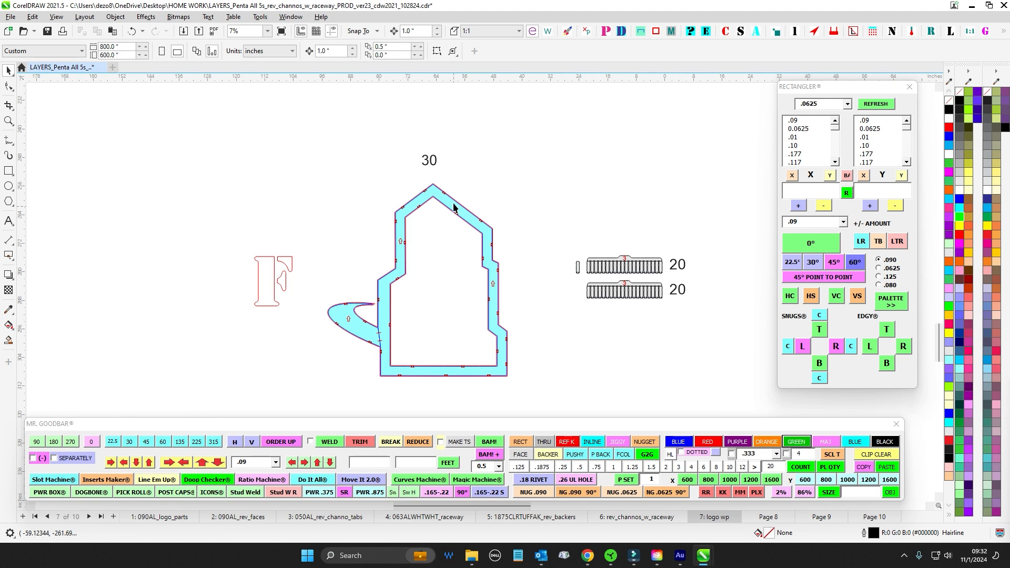
- Inspect the clip tabs on the swoosh and along the lower edges of the light-blue building outline
scroll(431, 205, up, 1)
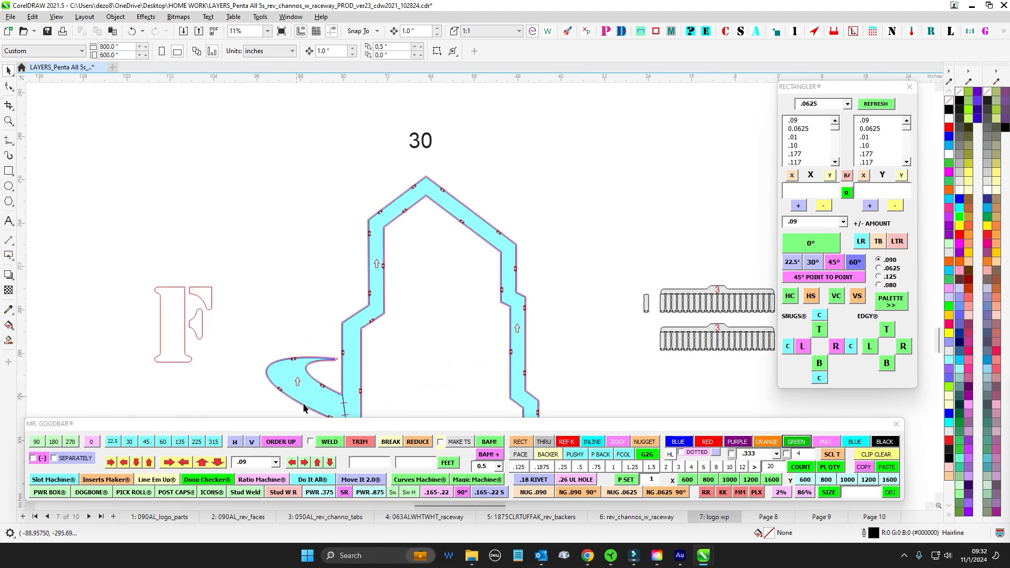
drag(413, 381, 427, 235)
scroll(349, 225, up, 4)
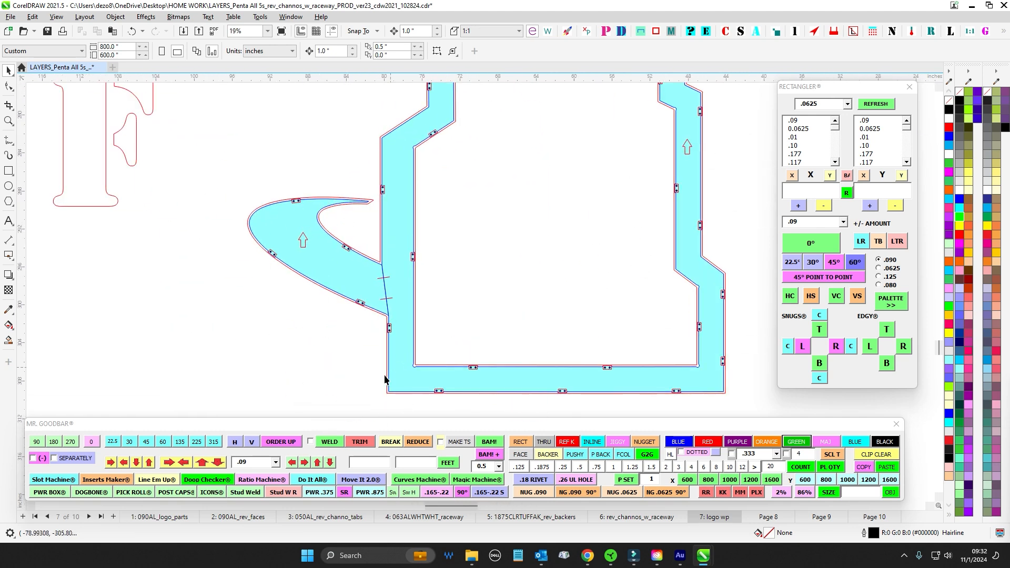
scroll(417, 326, down, 3)
scroll(541, 273, up, 4)
- Select the clip tab on the right leg's inner edge below the arrow, inspect it, and clear the selection
click(462, 239)
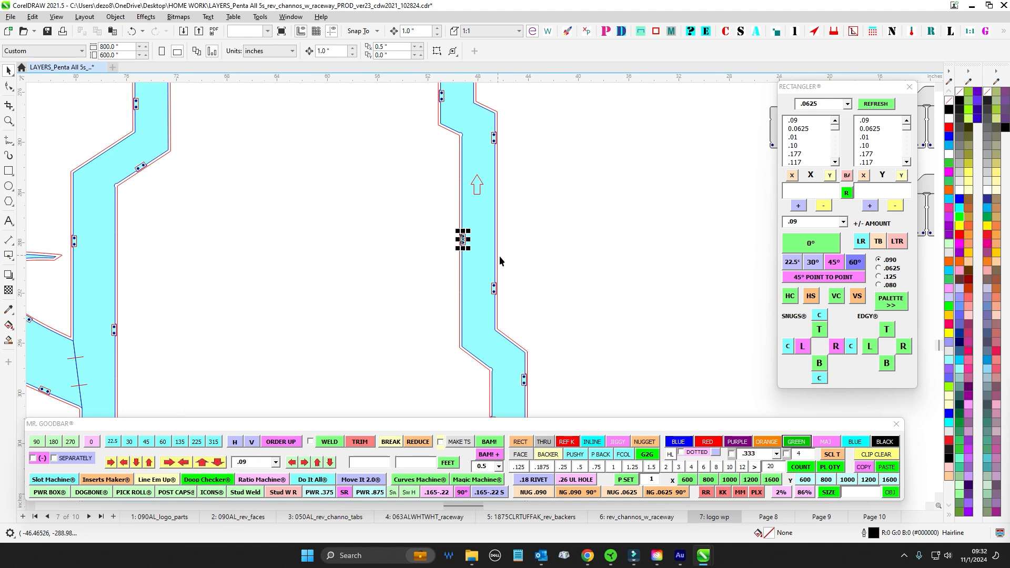
scroll(501, 248, up, 1)
scroll(506, 255, down, 2)
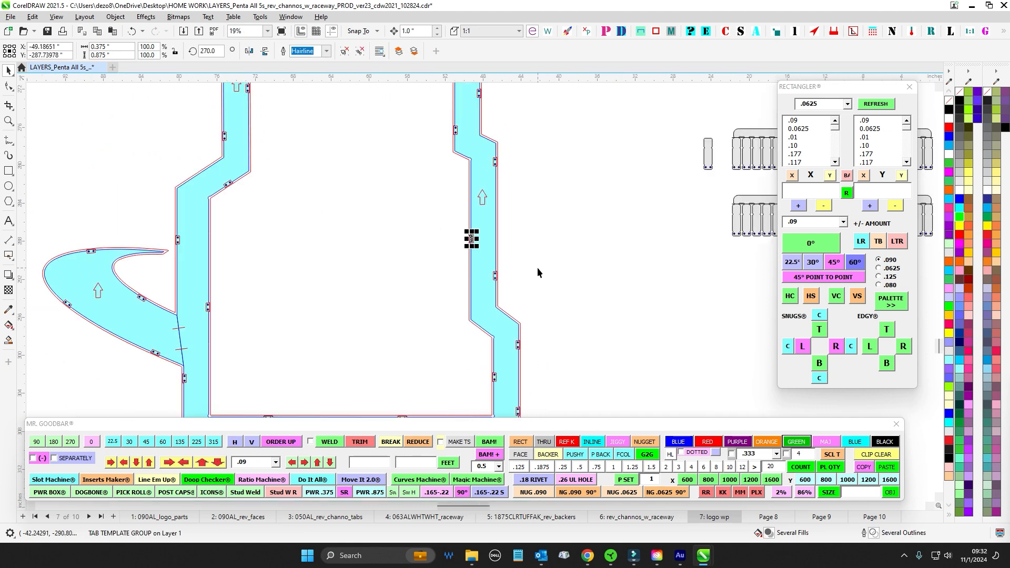
scroll(537, 267, down, 2)
click(413, 224)
drag(415, 223, 394, 262)
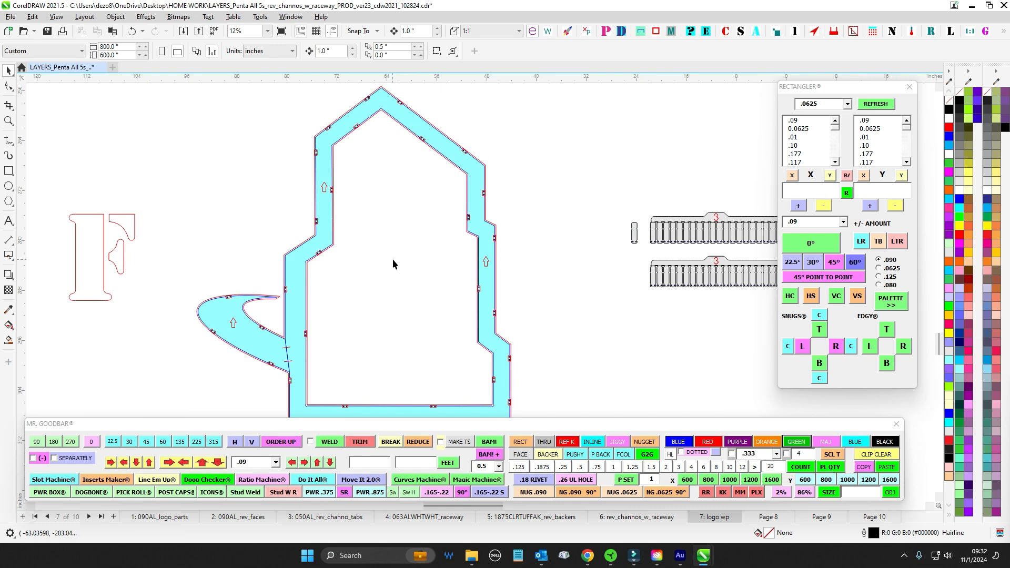
- Select the light-blue building outline, clear the selection, and inspect the clip tabs along its roof slopes
click(351, 129)
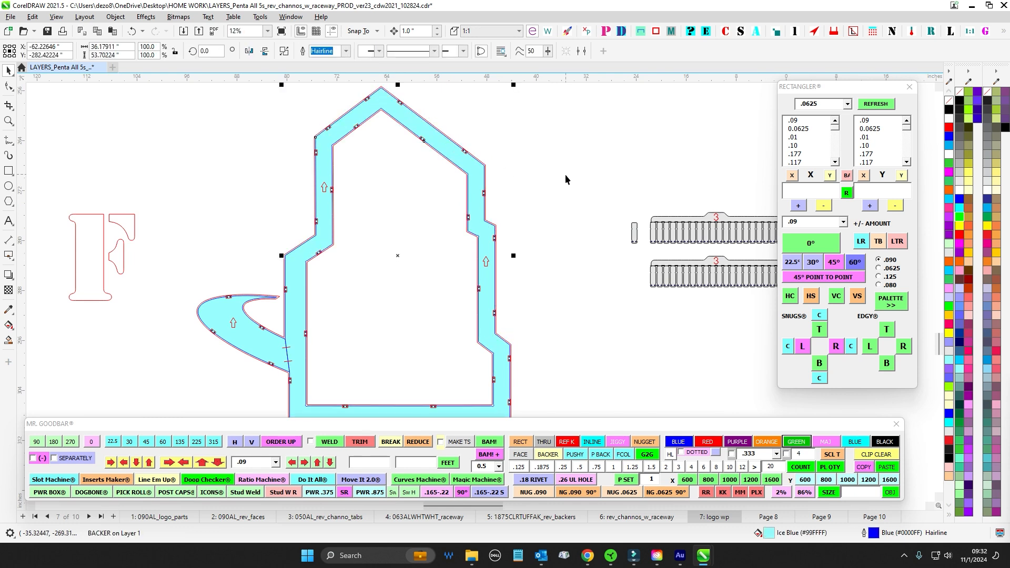
click(513, 185)
scroll(453, 141, up, 2)
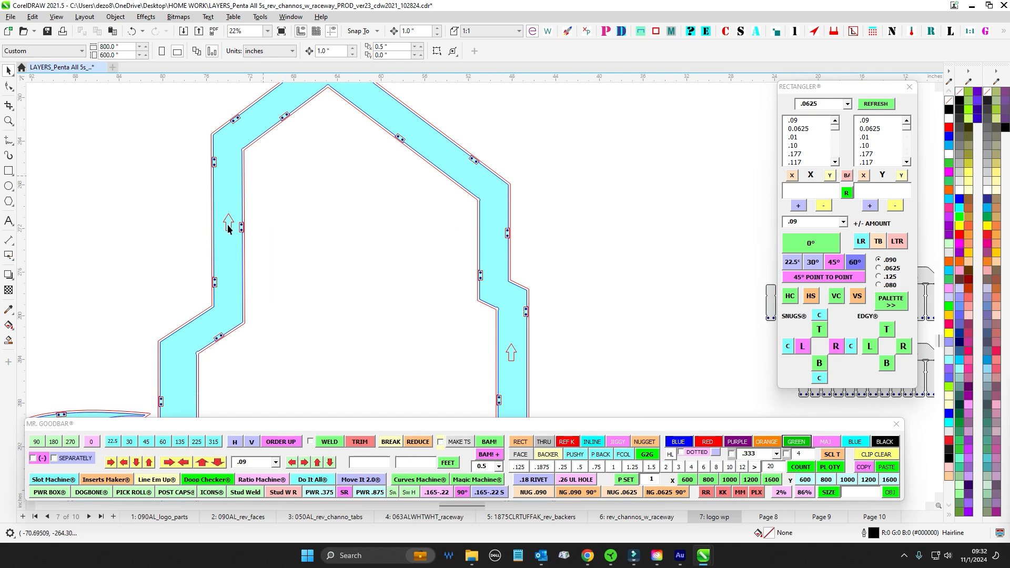
scroll(282, 262, down, 2)
scroll(286, 226, up, 4)
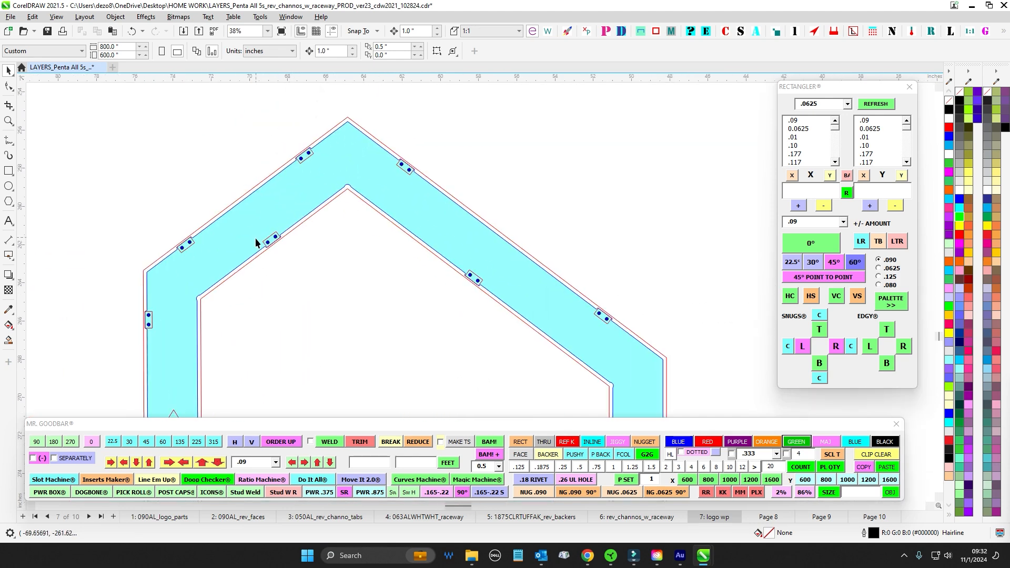
- Select the clip tab on the inner edge of the building outline's right roof slope and inspect its position
drag(229, 207, 230, 207)
scroll(378, 299, down, 2)
drag(453, 339, 416, 245)
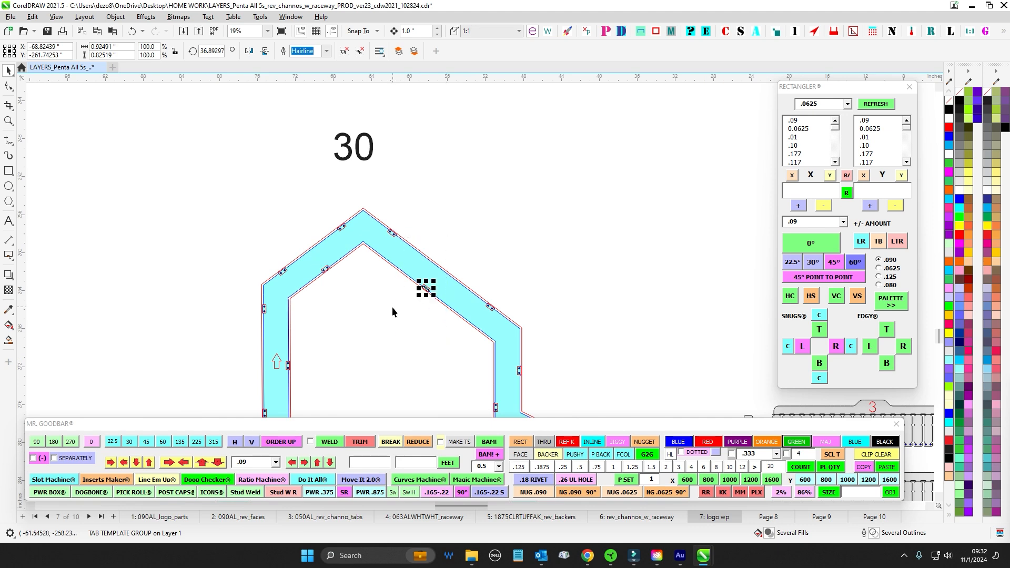
scroll(393, 307, down, 1)
drag(397, 303, 330, 276)
- Select the clip tab near the lower end of the right roof slope's outer edge and inspect the tabs around it
scroll(346, 225, up, 2)
drag(296, 176, 373, 264)
drag(432, 274, 463, 337)
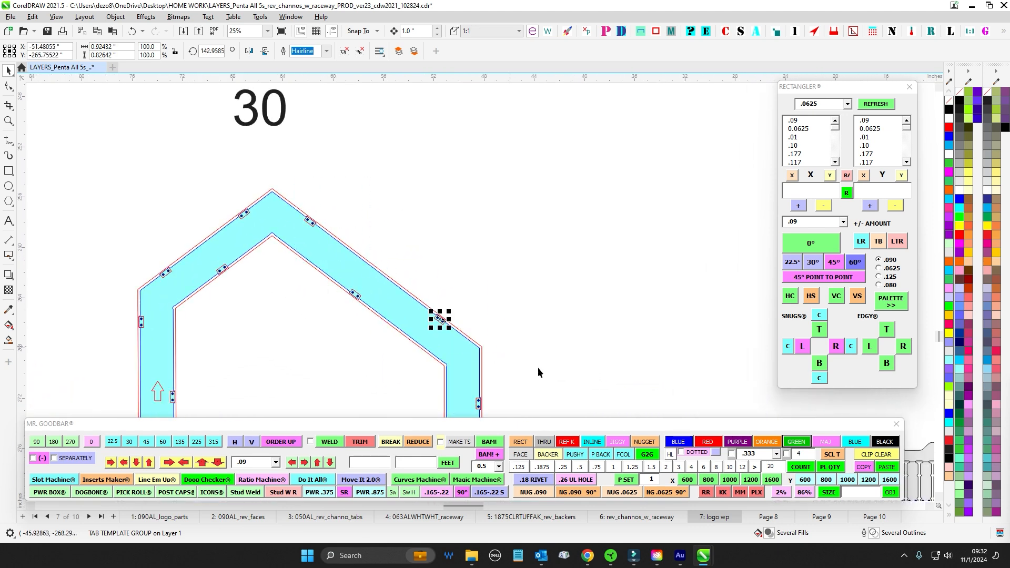
drag(541, 368, 525, 231)
drag(524, 231, 439, 309)
drag(533, 337, 437, 257)
- Clear the clip tab selection and select the two tab rows labelled 20 beside the building outline
scroll(520, 312, down, 2)
drag(415, 340, 497, 254)
scroll(495, 275, down, 3)
drag(586, 323, 550, 321)
scroll(683, 351, down, 1)
drag(683, 351, 398, 298)
click(657, 372)
scroll(654, 356, down, 1)
scroll(401, 299, down, 2)
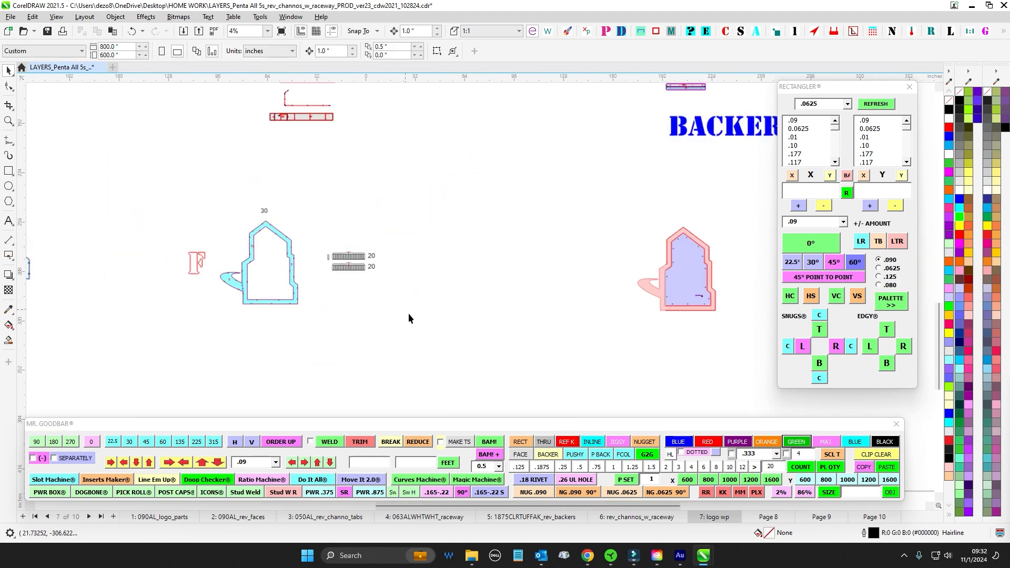
drag(319, 224, 438, 322)
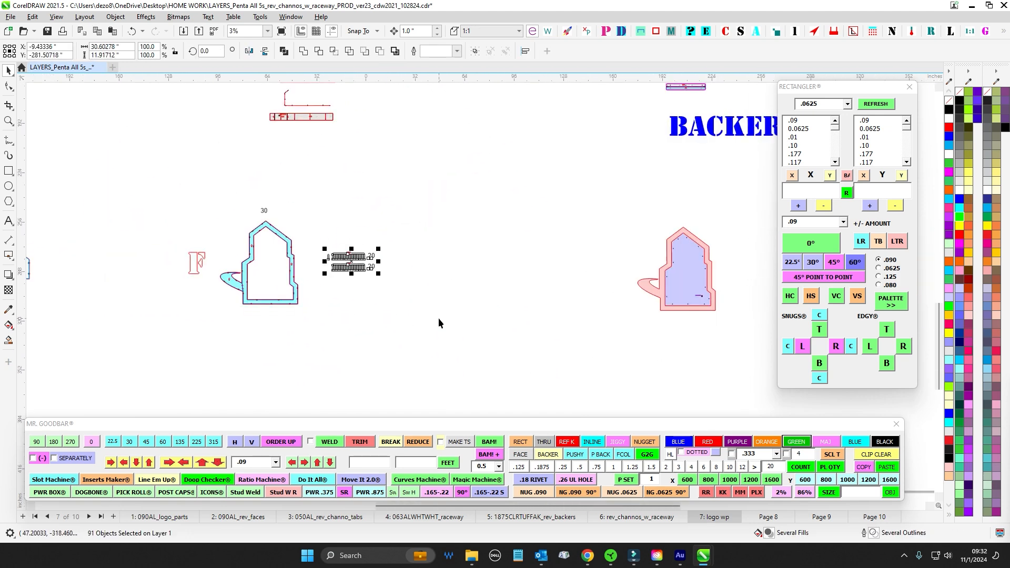
- Open Page 8, select the stacked tab rows beside the All 5's Construction lettering, and review the lettering layers
click(777, 518)
drag(563, 237, 563, 237)
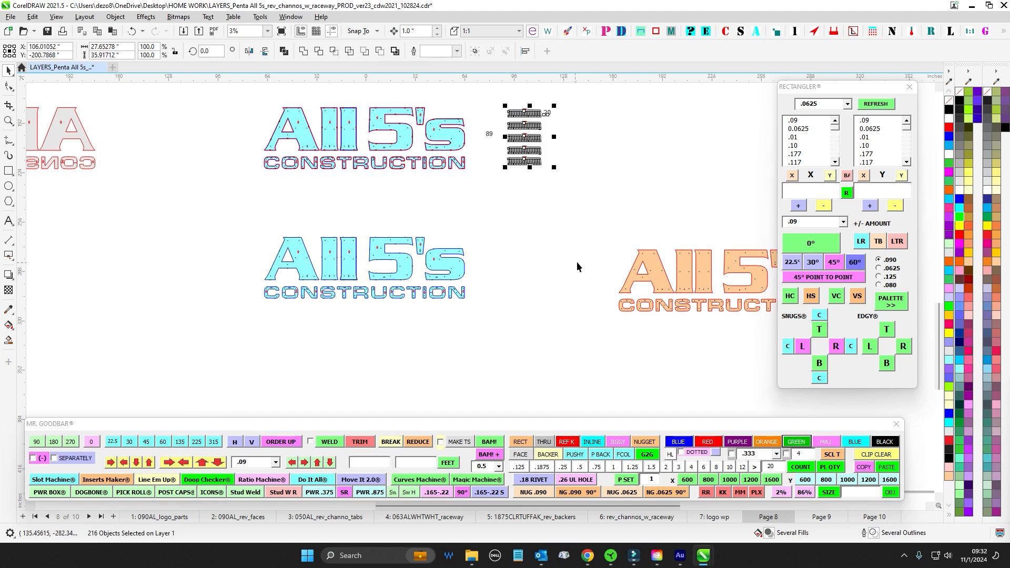
scroll(576, 261, down, 1)
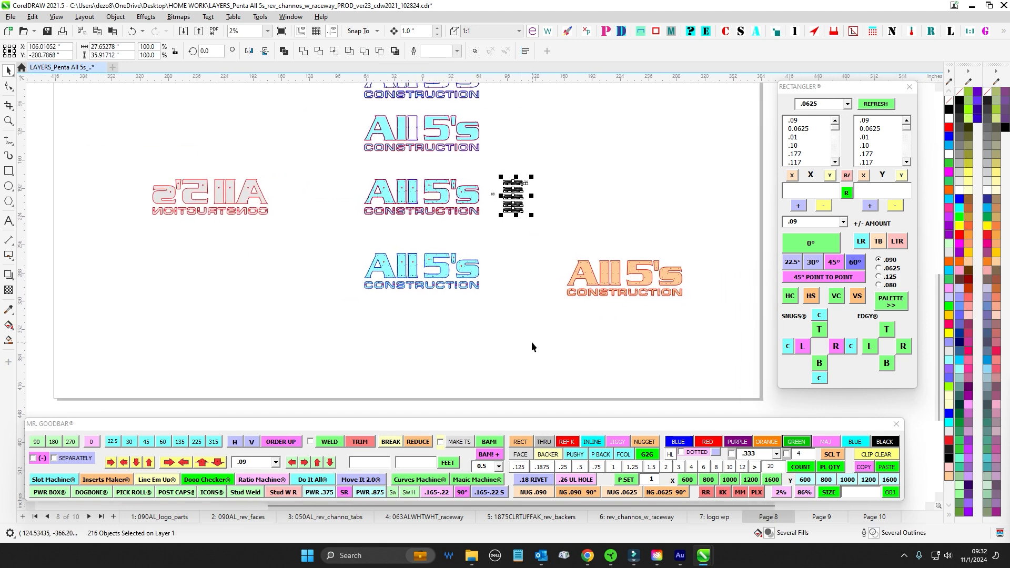
scroll(532, 344, down, 1)
drag(386, 157, 387, 282)
click(283, 255)
drag(283, 255, 178, 140)
- Open Page 9 and examine the raceway layout with its END, MID and R bracket profiles
click(820, 519)
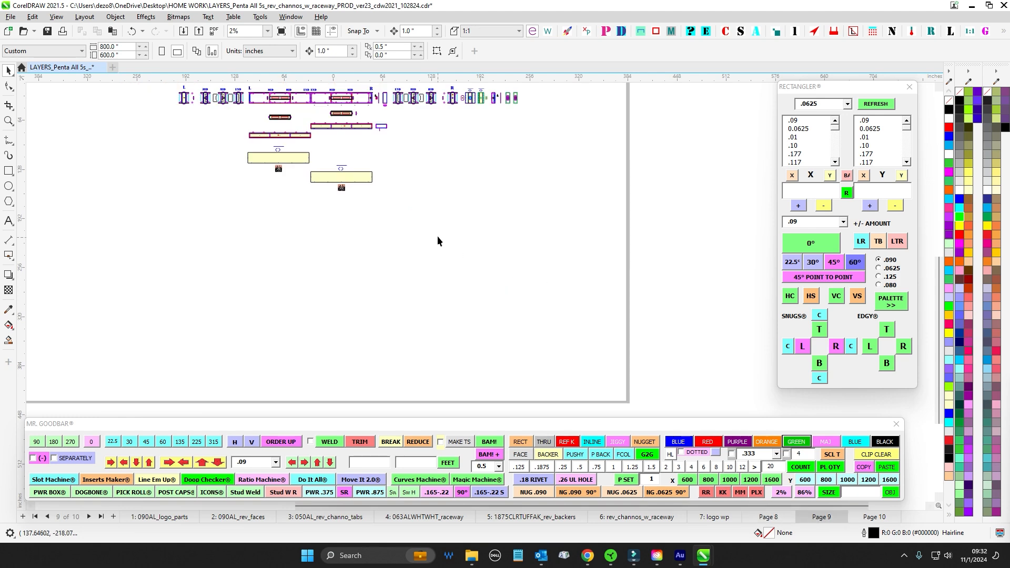
scroll(437, 236, up, 2)
drag(433, 145, 495, 147)
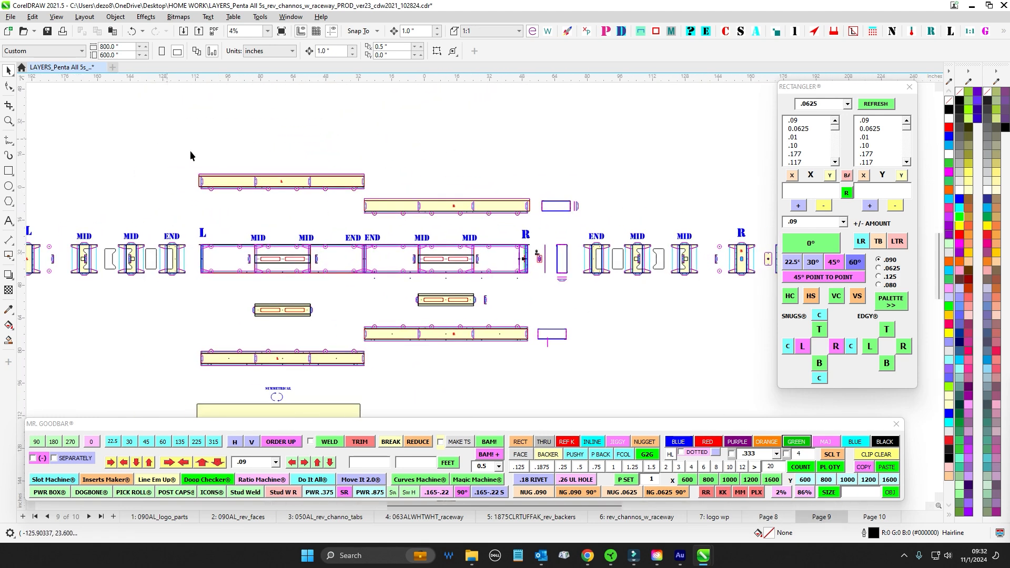
scroll(377, 256, up, 3)
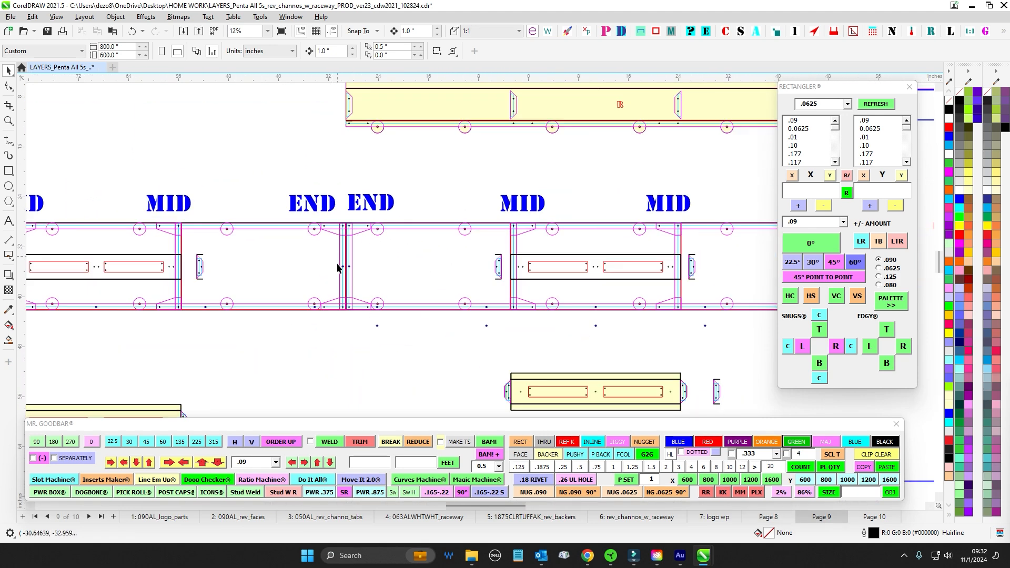
scroll(340, 247, down, 2)
drag(512, 295, 274, 296)
scroll(467, 241, up, 2)
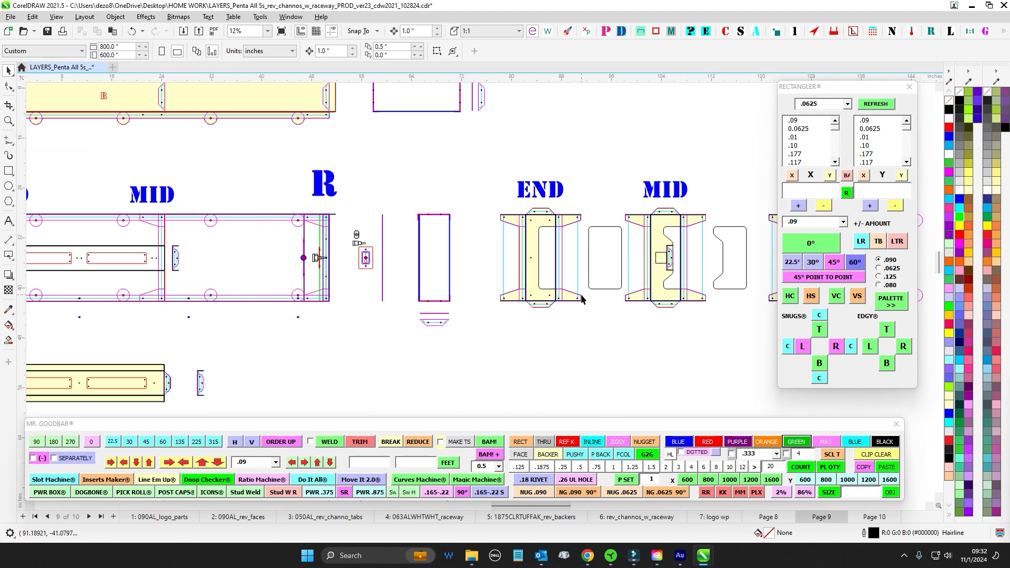
scroll(579, 298, down, 2)
scroll(561, 279, up, 3)
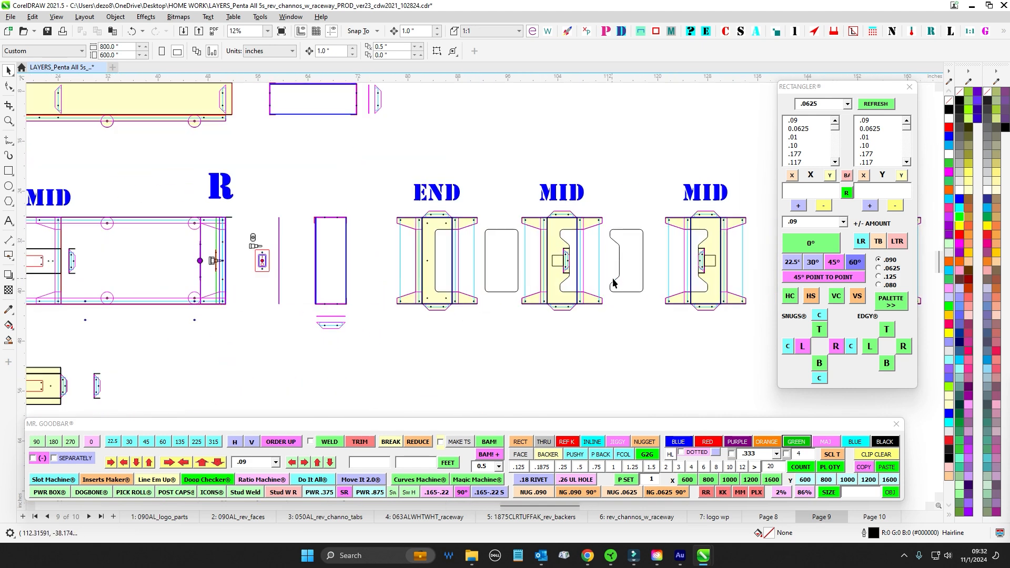
- Select the two short access panels drawn below the raceway together, and clear the selection
scroll(570, 272, down, 4)
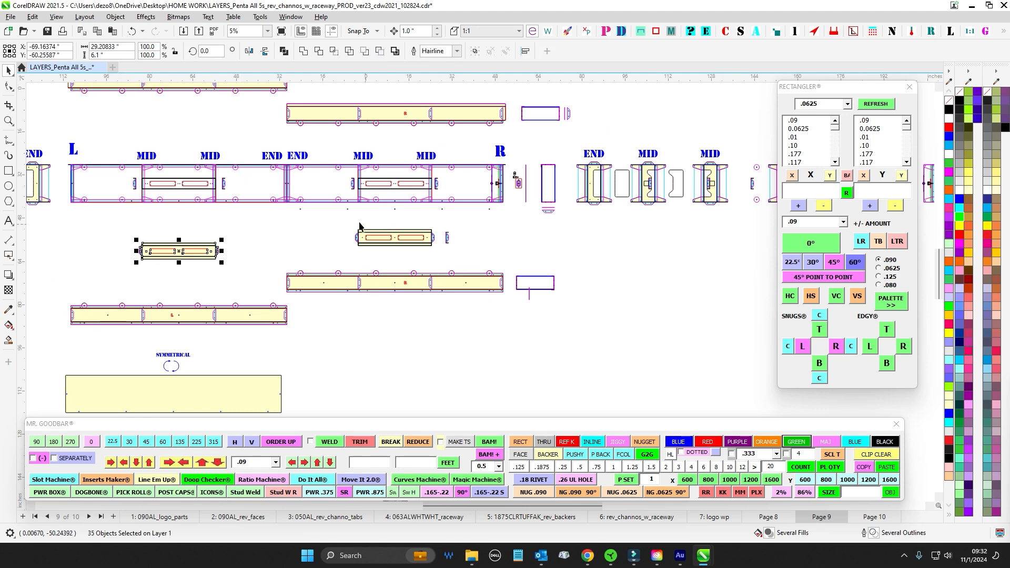
shift+drag(340, 219, 454, 259)
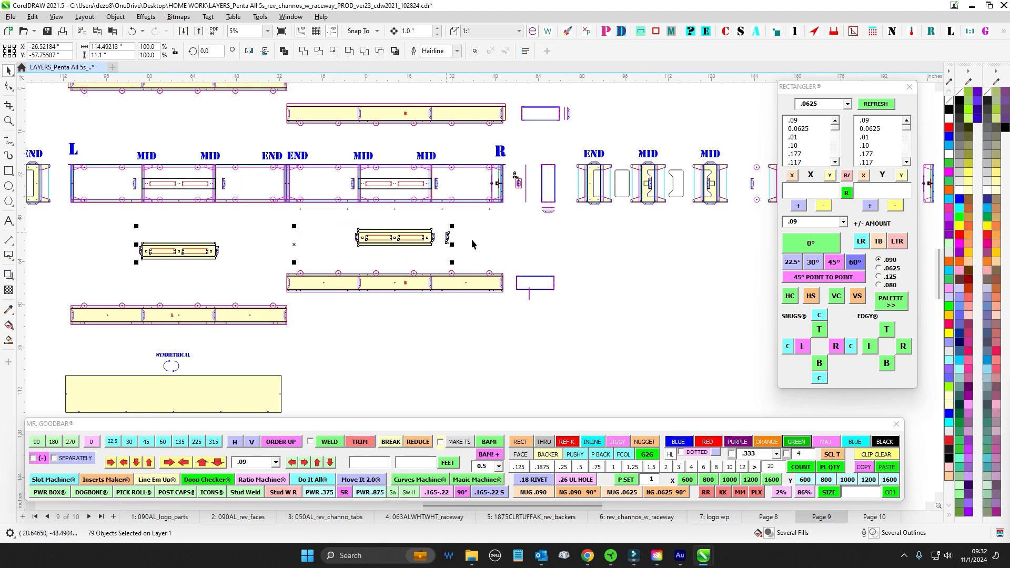
click(513, 230)
- Select the raceway's R end bracket together with the symmetrical plates and end parts beside it
mouse_move(494, 357)
mouse_down()
mouse_move(508, 341)
mouse_move(482, 342)
mouse_up()
scroll(504, 327, down, 1)
drag(637, 293, 576, 296)
scroll(577, 263, up, 1)
drag(577, 252, 401, 237)
drag(408, 147, 709, 306)
scroll(610, 259, up, 1)
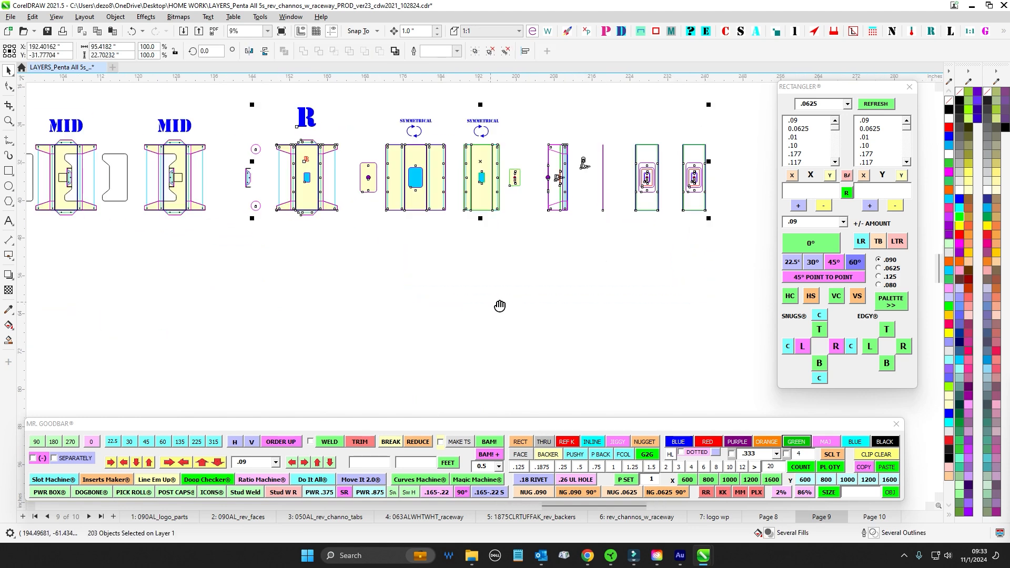
- Examine the raceway from its right-end parts across to the L, MID and END brackets at its left end
drag(500, 305, 670, 312)
scroll(671, 333, down, 1)
drag(518, 345, 749, 284)
drag(324, 257, 737, 272)
scroll(315, 173, up, 2)
scroll(221, 231, down, 2)
drag(494, 295, 367, 298)
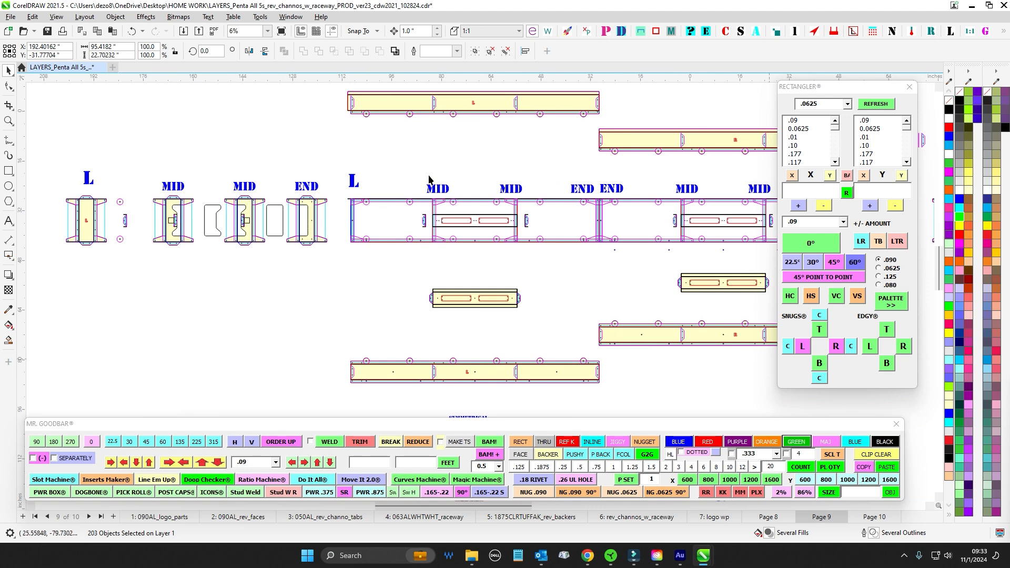
- Clear the selection and examine the two plain symmetrical panels below the raceway against the whole layout
scroll(472, 221, down, 1)
drag(535, 272, 519, 233)
scroll(501, 286, down, 1)
click(517, 264)
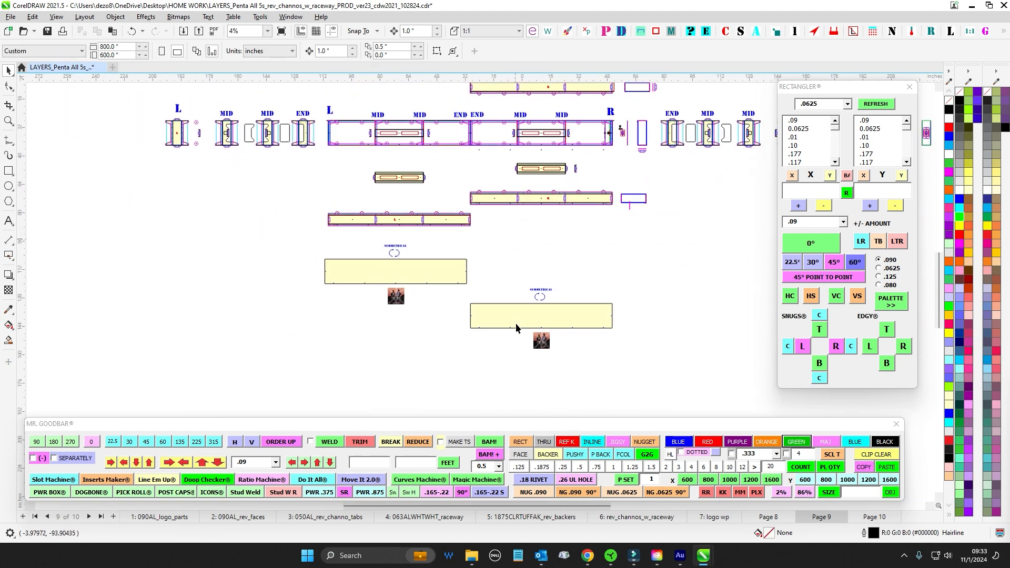
drag(514, 352, 443, 332)
scroll(457, 335, down, 2)
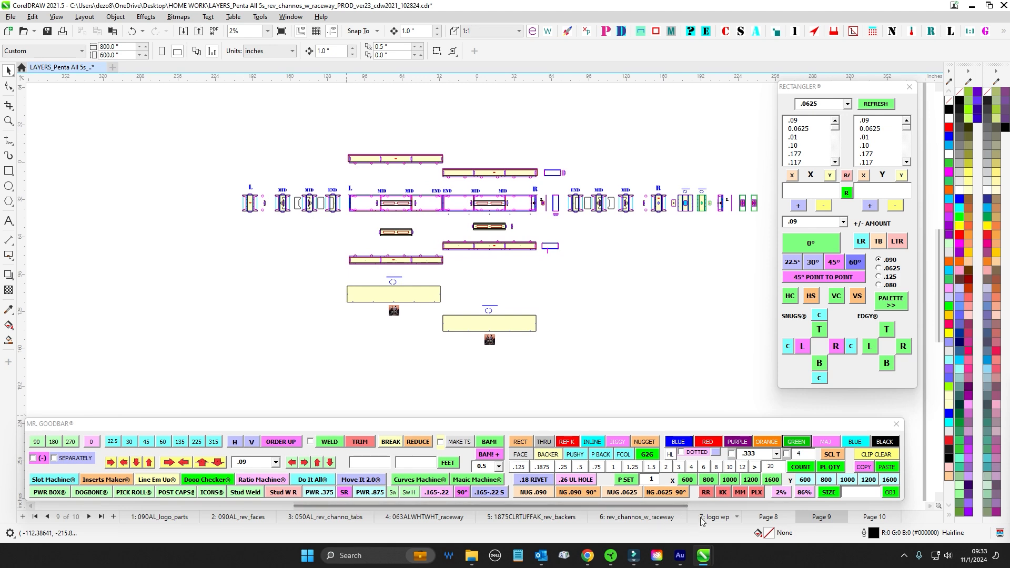
- Return to the logo wp page and select the parts of one building logo piece in the upper layout
click(714, 517)
scroll(345, 118, up, 3)
drag(289, 111, 436, 308)
- Review the BACKER assemblies and the flange detail on the logo wp page, and clear the selection
scroll(432, 278, down, 6)
drag(431, 279, 256, 134)
scroll(501, 203, up, 2)
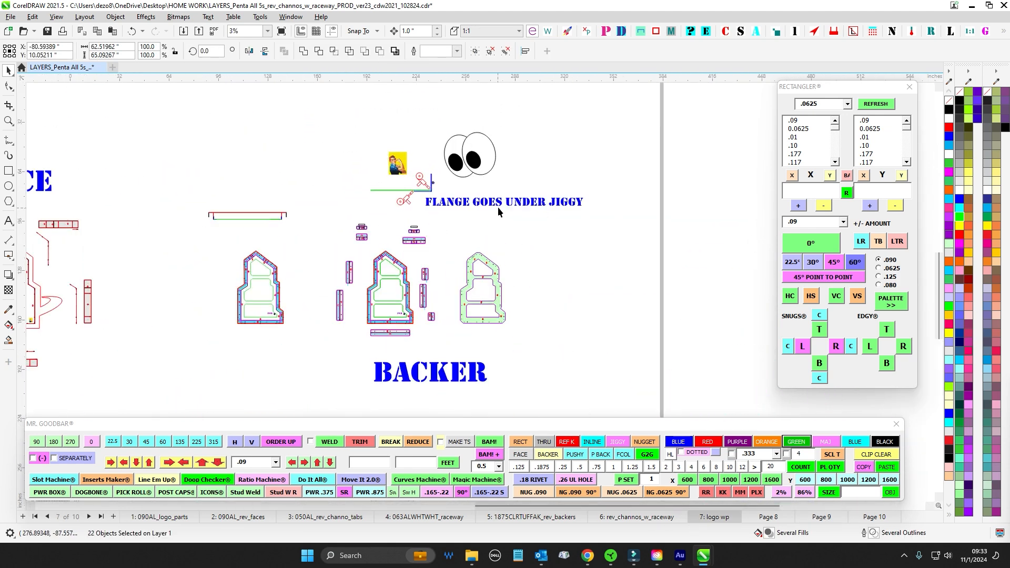
scroll(497, 207, down, 2)
drag(393, 310, 645, 237)
click(604, 309)
drag(591, 310, 516, 284)
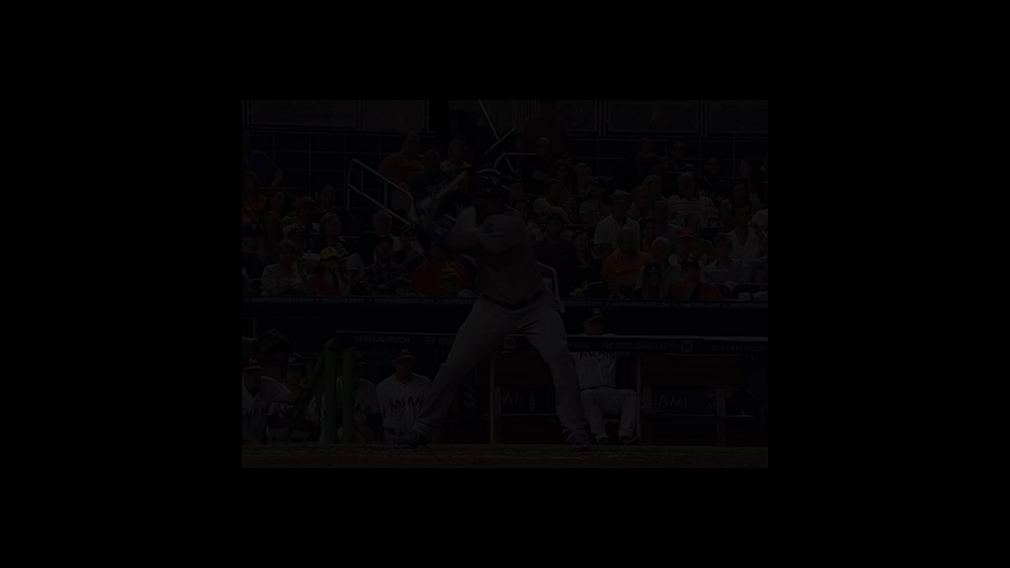